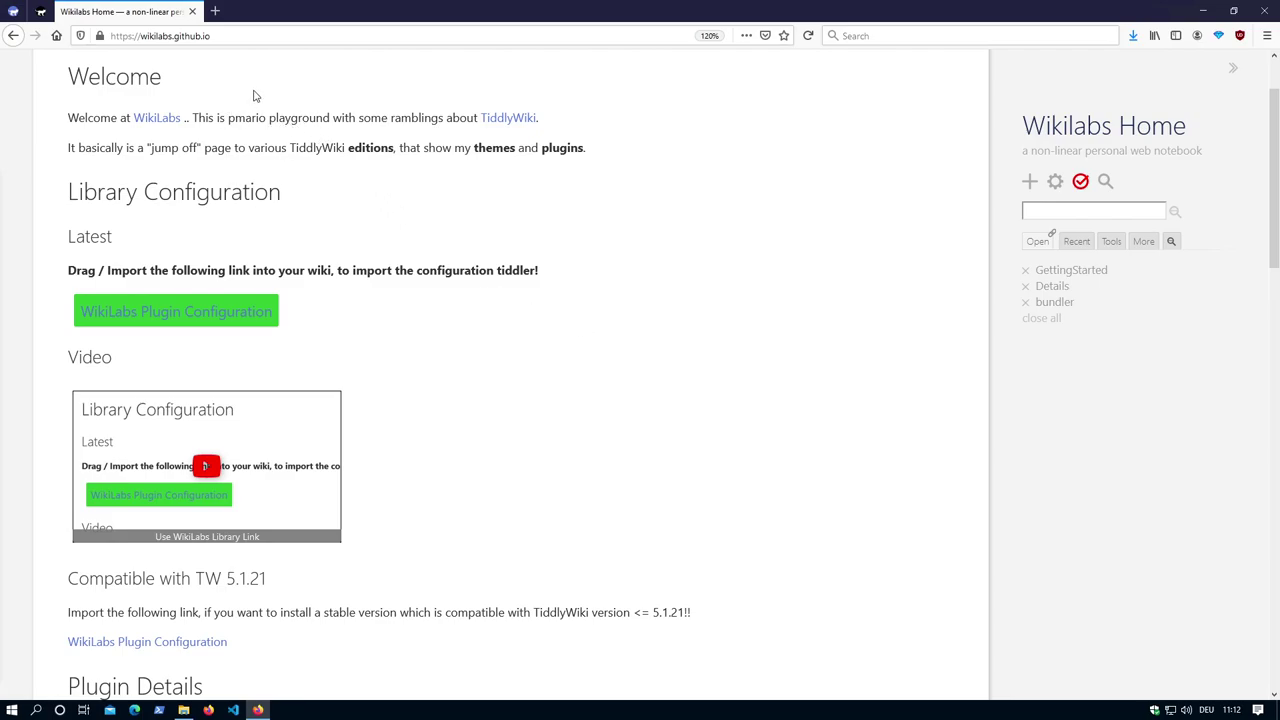
- Scroll the Wikilabs Home site down to the bundler plugin tiddler
{"action": "left_click", "coordinate": [238, 36]}
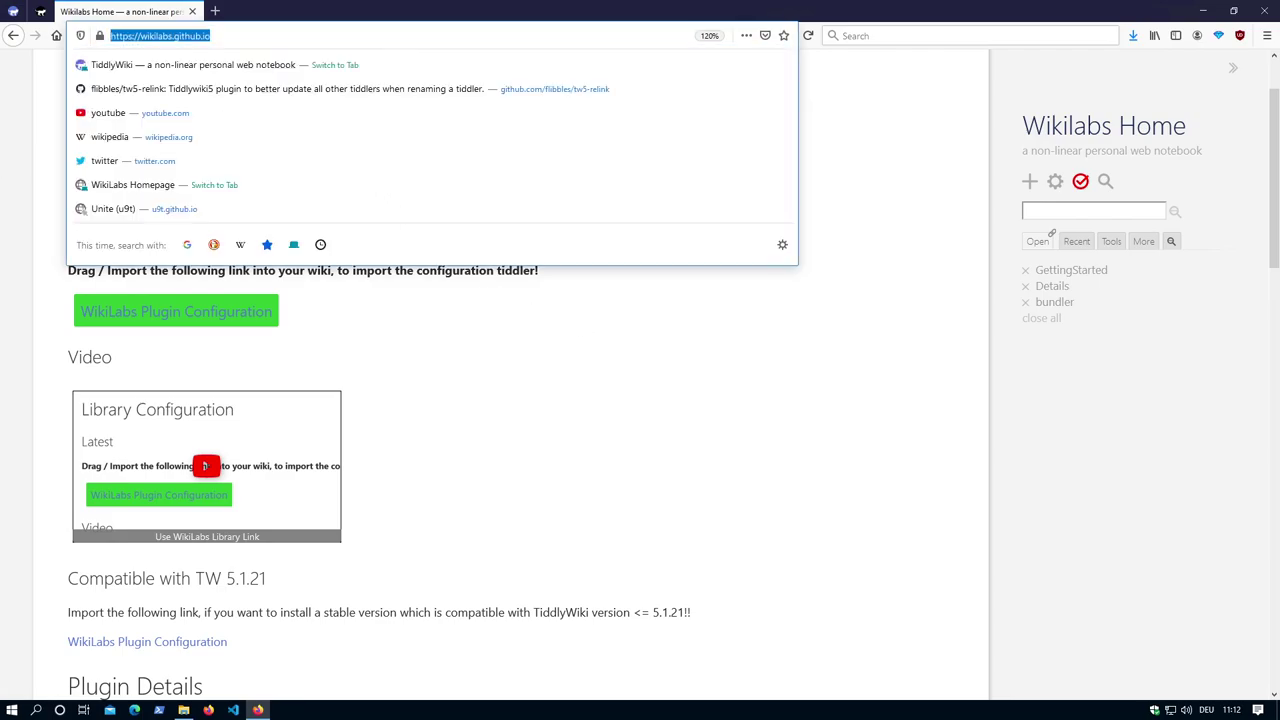
{"action": "left_click", "coordinate": [418, 340]}
{"action": "scroll", "coordinate": [413, 326], "scroll_direction": "down", "scroll_amount": 3}
{"action": "scroll", "coordinate": [413, 326], "scroll_direction": "down", "scroll_amount": 5}
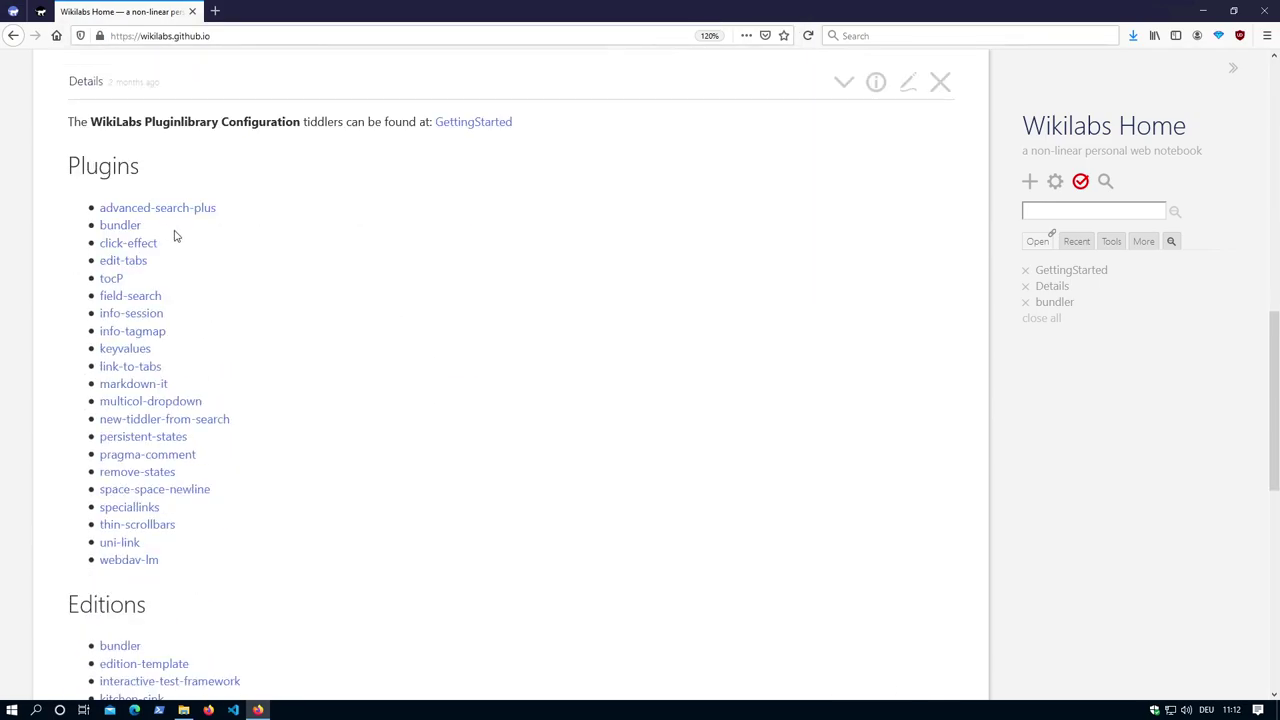
{"action": "left_click", "coordinate": [116, 229]}
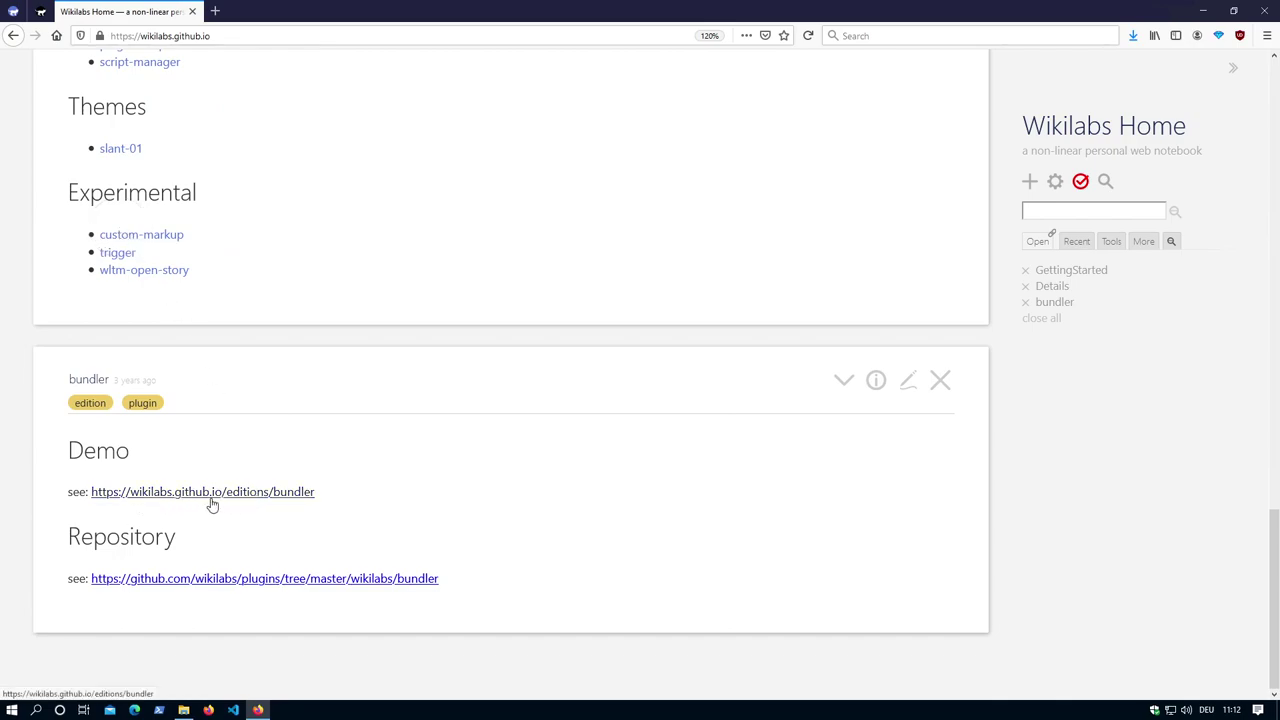
- Open the Bundler Edition demo, show its Bundles sidebar list, and open the bundler-config settings
{"action": "left_click", "coordinate": [278, 492]}
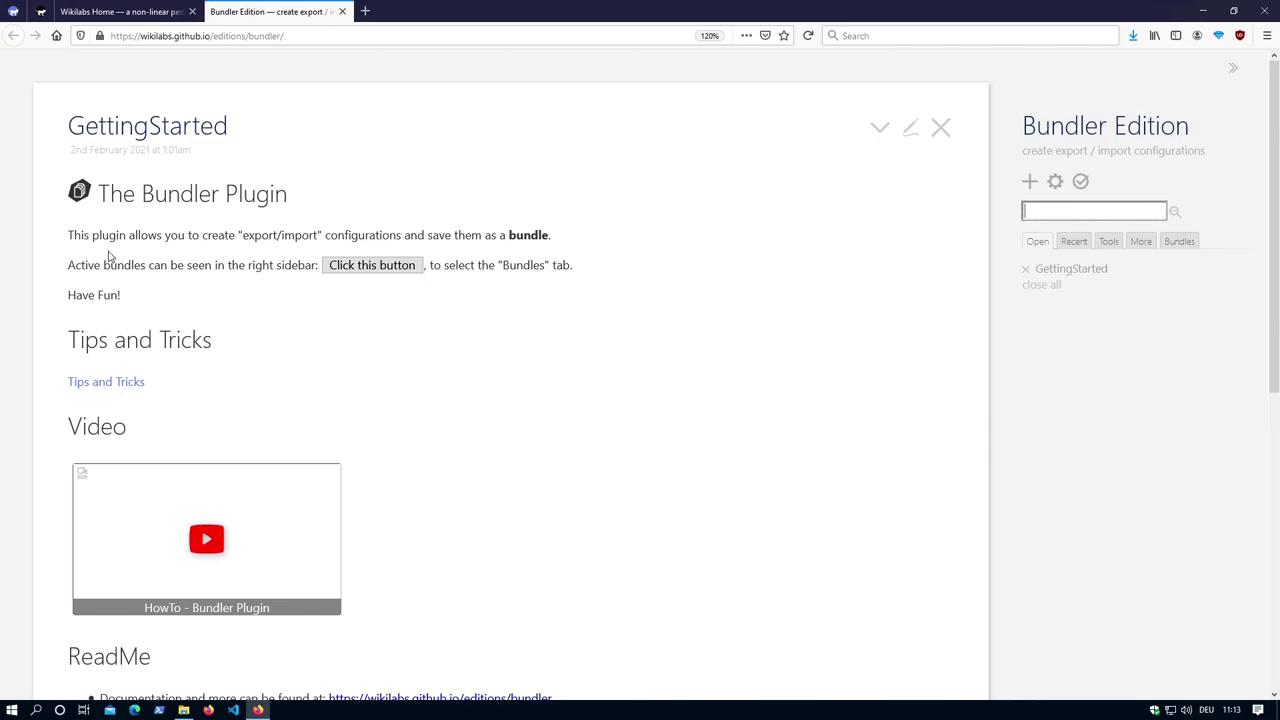
{"action": "double_click", "coordinate": [116, 194]}
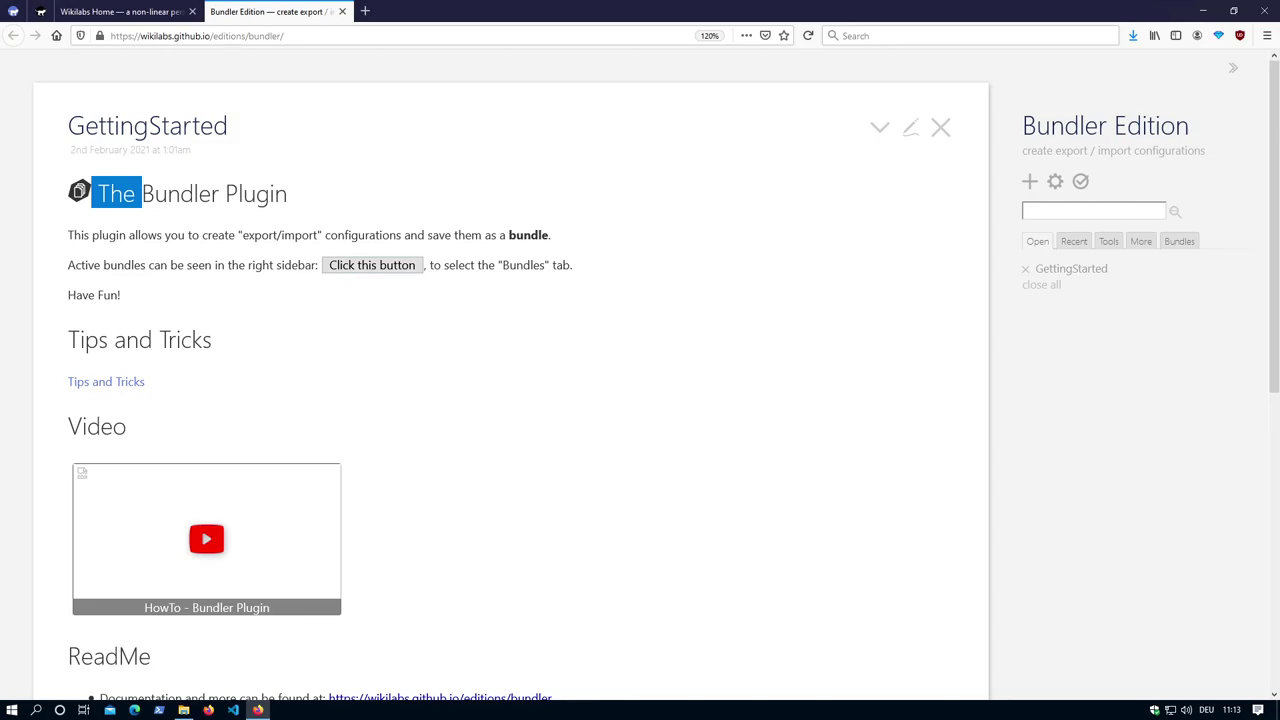
{"action": "left_click", "coordinate": [381, 275]}
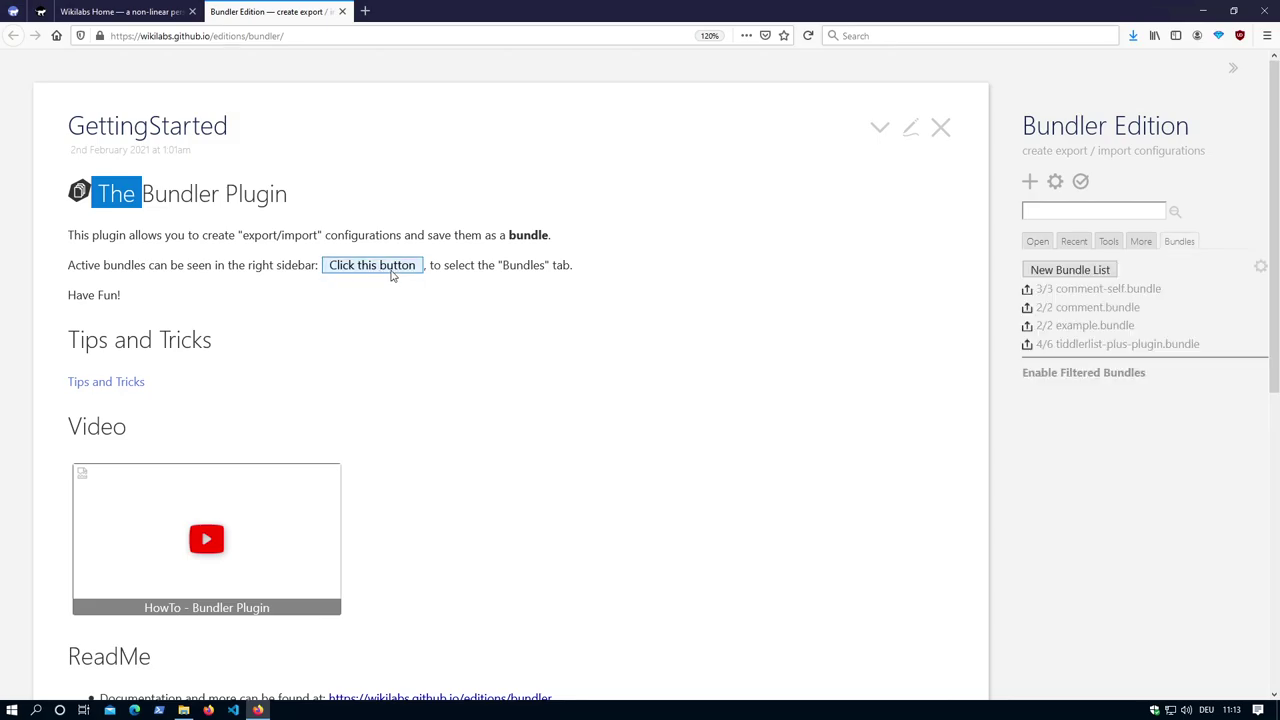
{"action": "left_click", "coordinate": [1262, 275]}
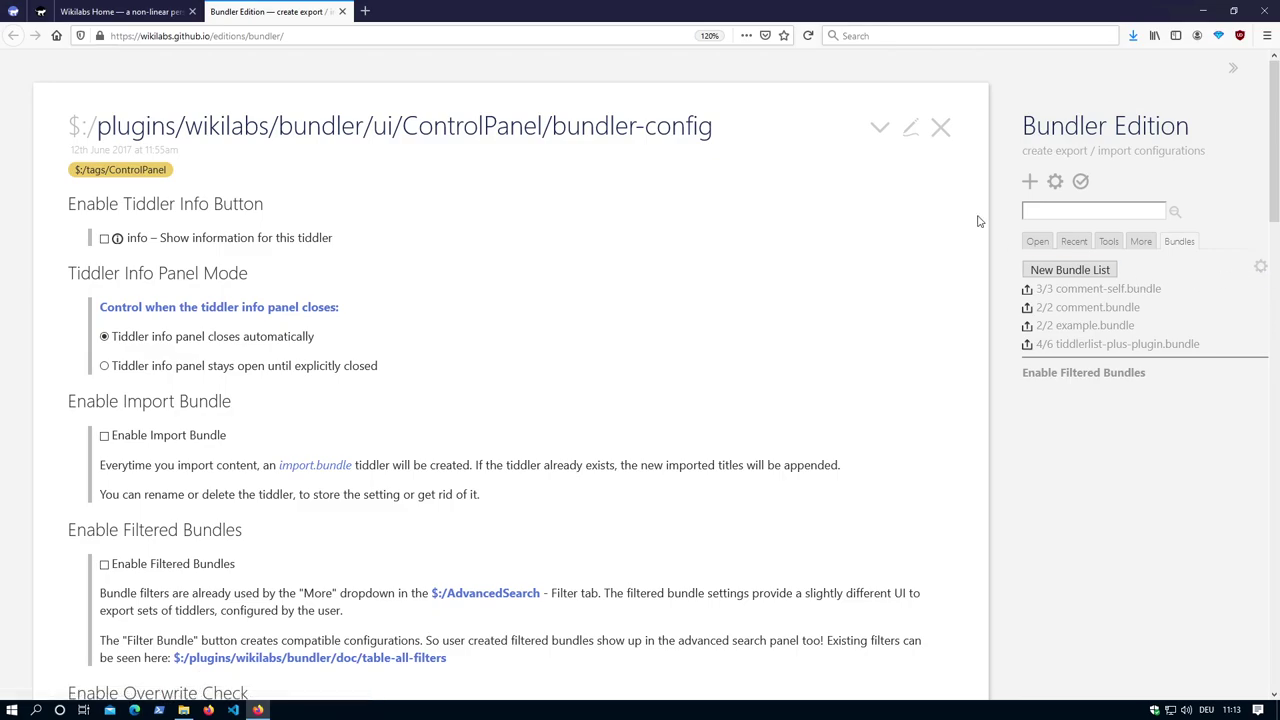
- Open tiddlerlist-plus-plugin.bundle, then comment-self.bundle, and highlight the latter's first-line comment marker
{"action": "left_click", "coordinate": [1088, 344]}
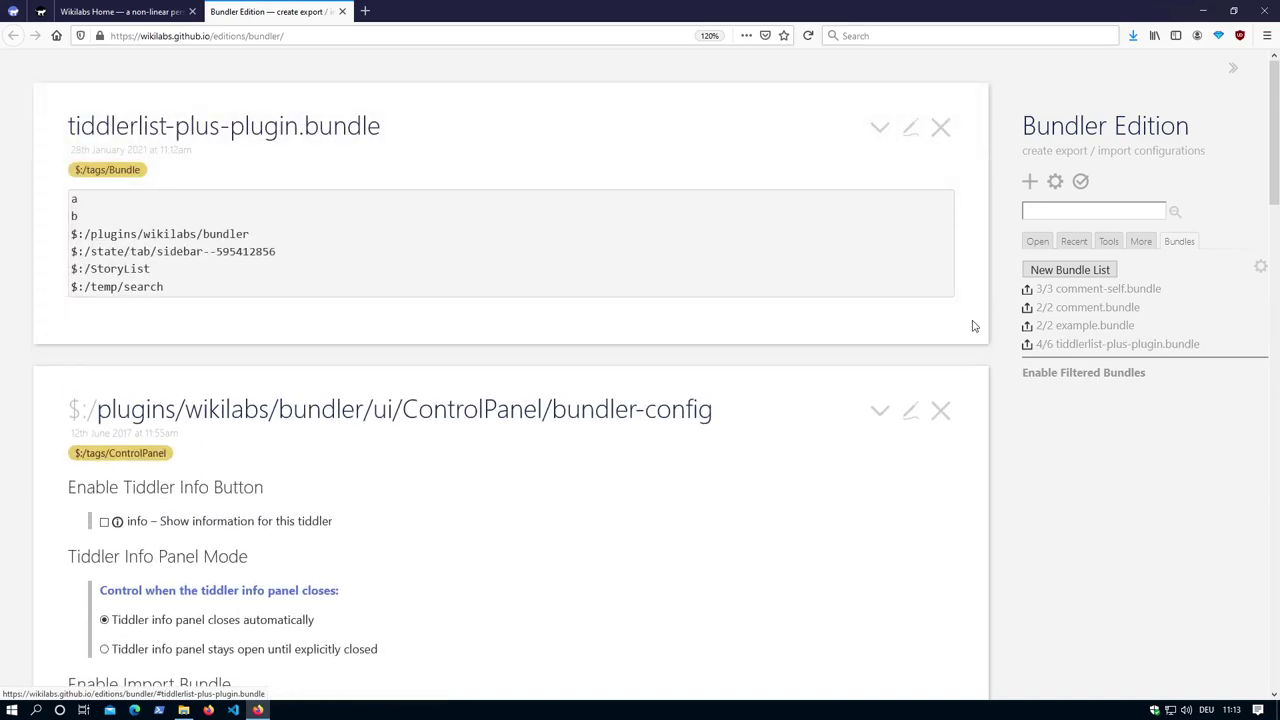
{"action": "left_click", "coordinate": [1045, 289]}
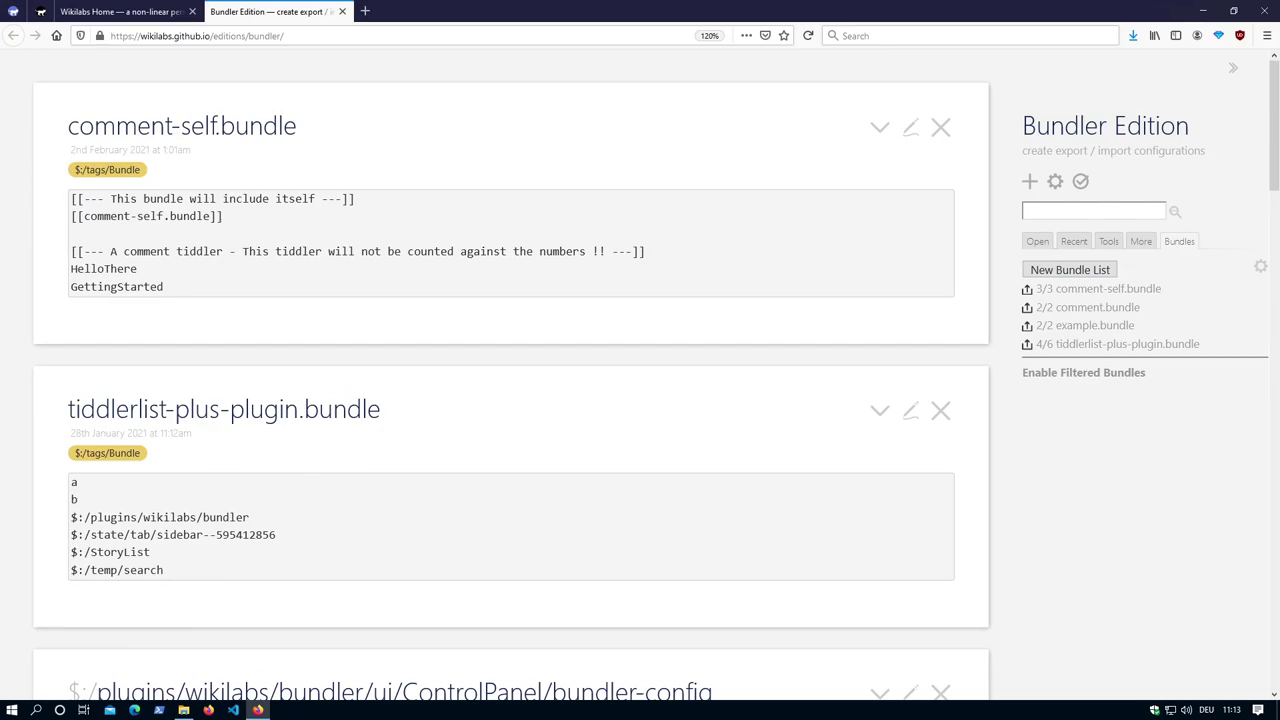
{"action": "left_click_drag", "start_coordinate": [110, 199], "coordinate": [84, 199]}
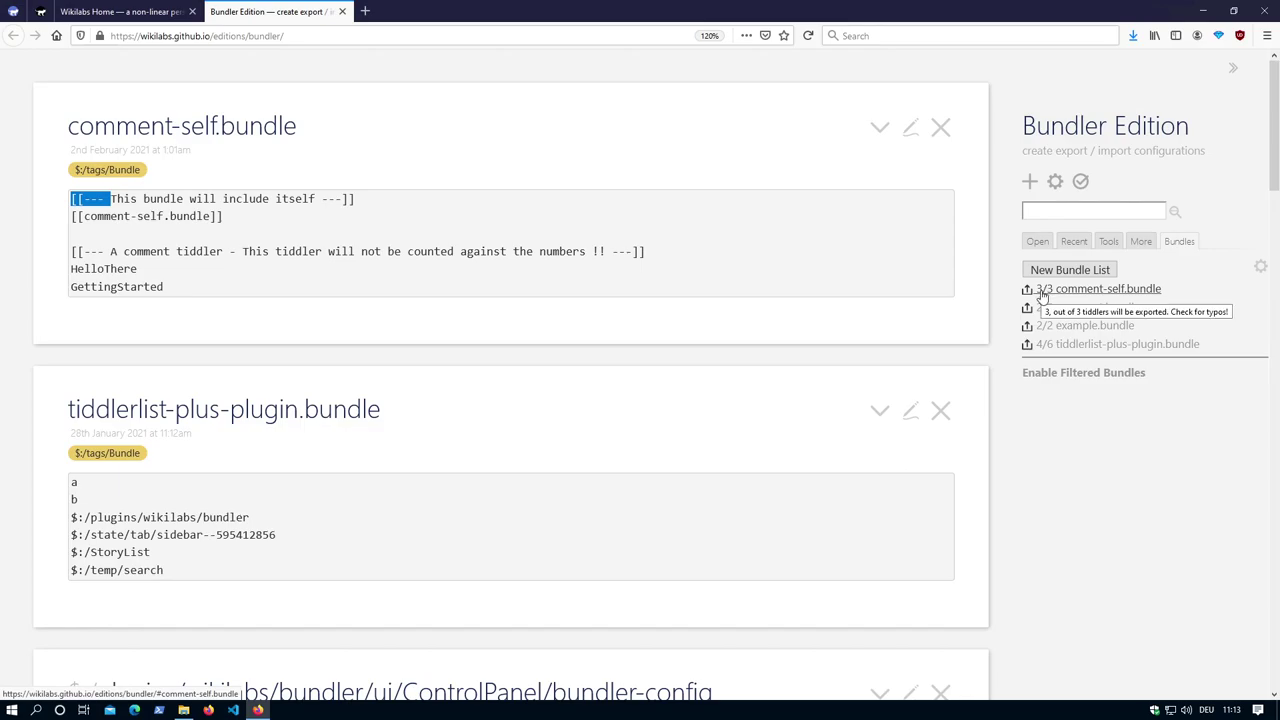
- Show comment-self.bundle's info panel Bundle tab and browse its export format choices
{"action": "left_click", "coordinate": [880, 127]}
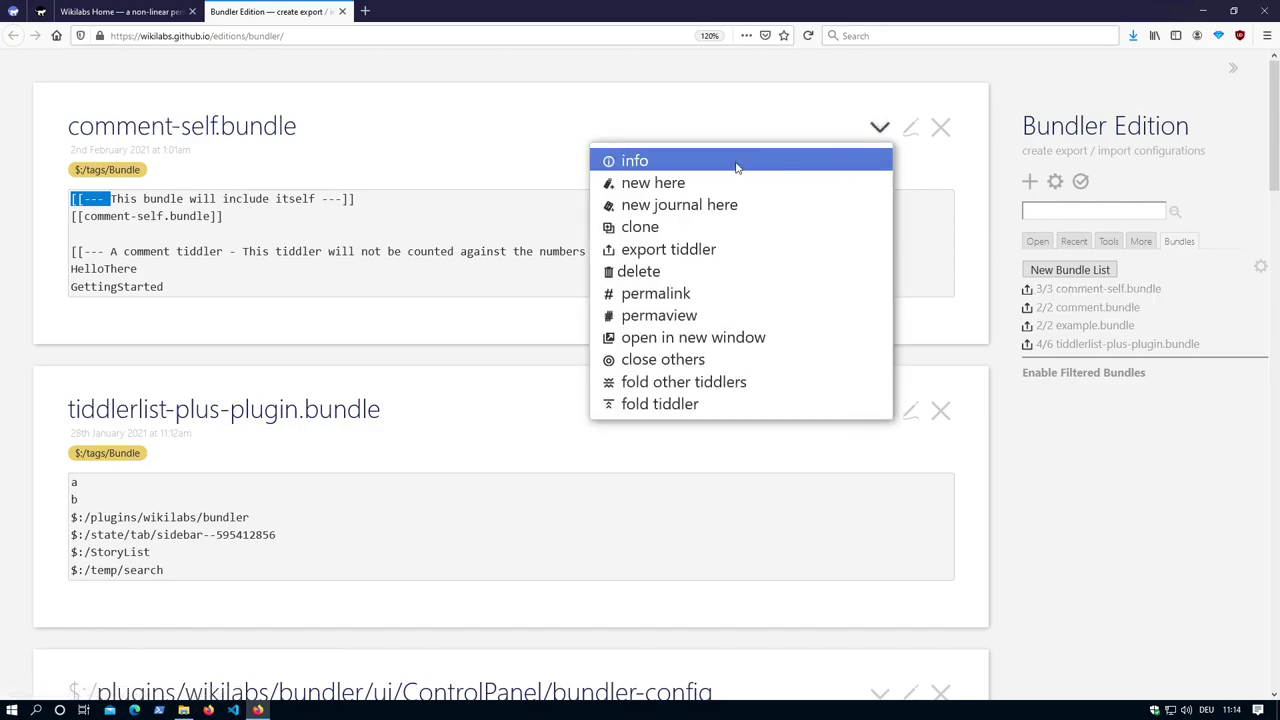
{"action": "left_click", "coordinate": [736, 168]}
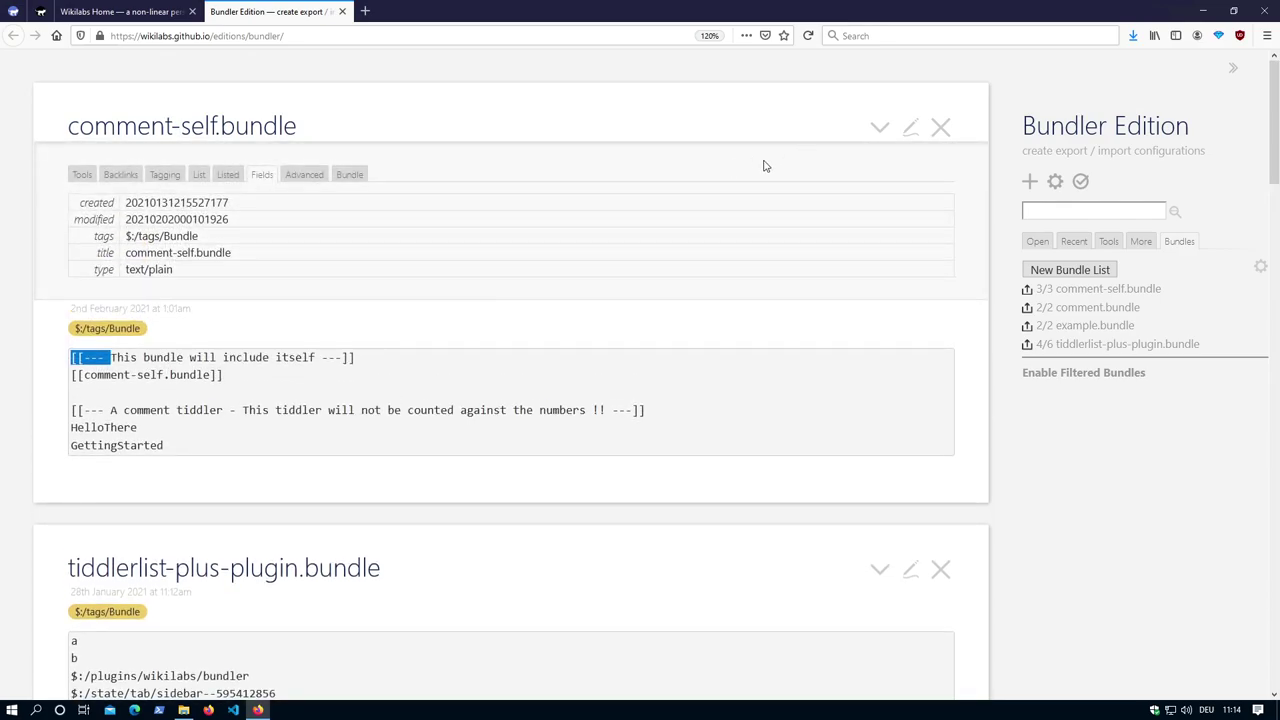
{"action": "left_click", "coordinate": [349, 175]}
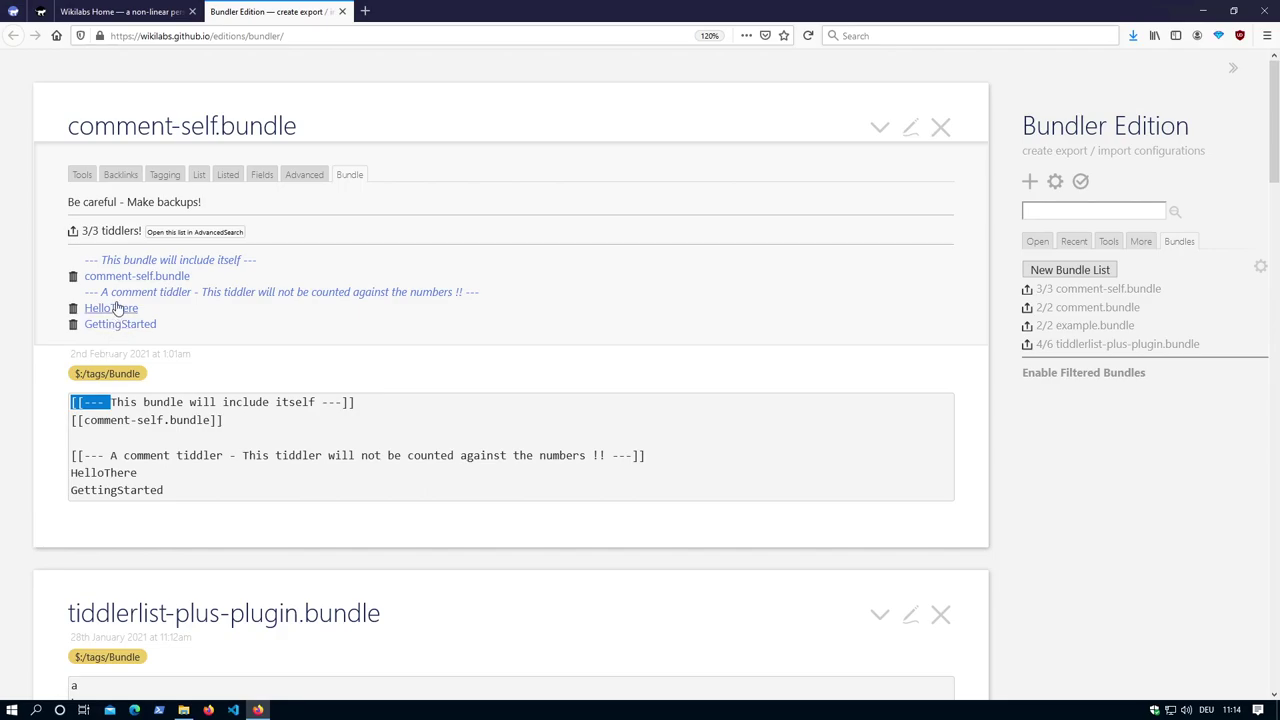
{"action": "left_click", "coordinate": [73, 233]}
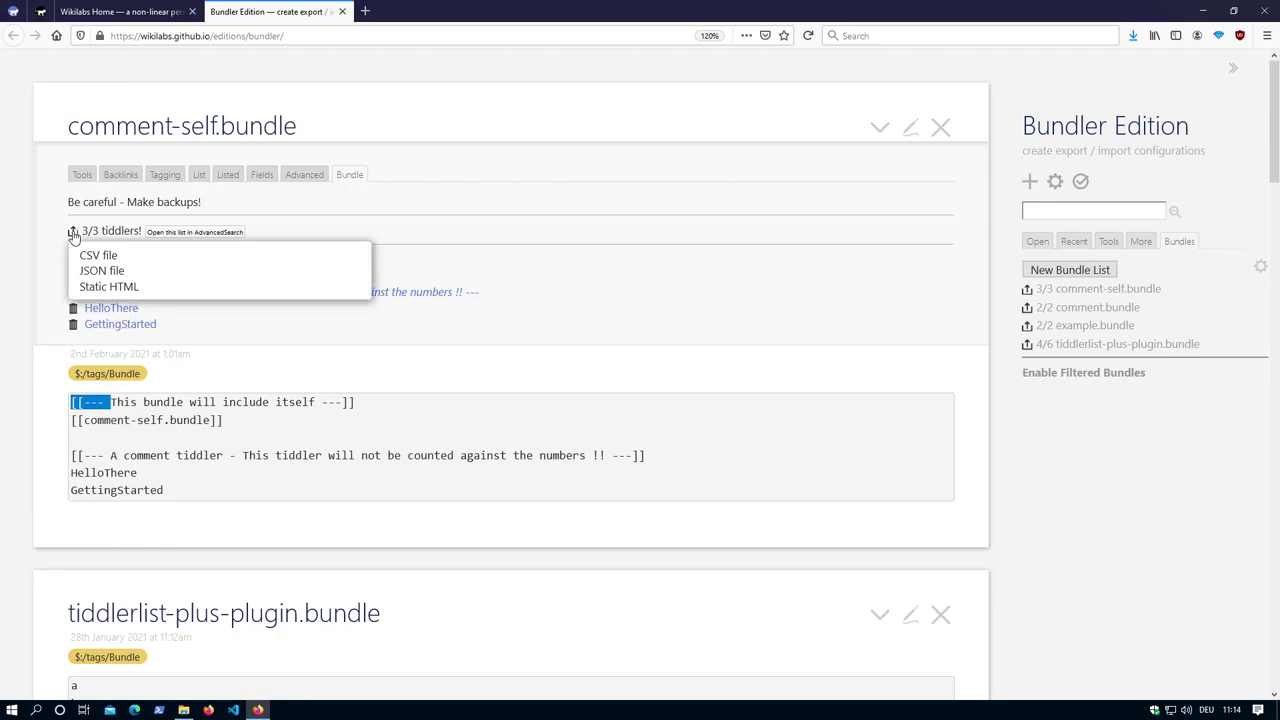
{"action": "left_click", "coordinate": [649, 285]}
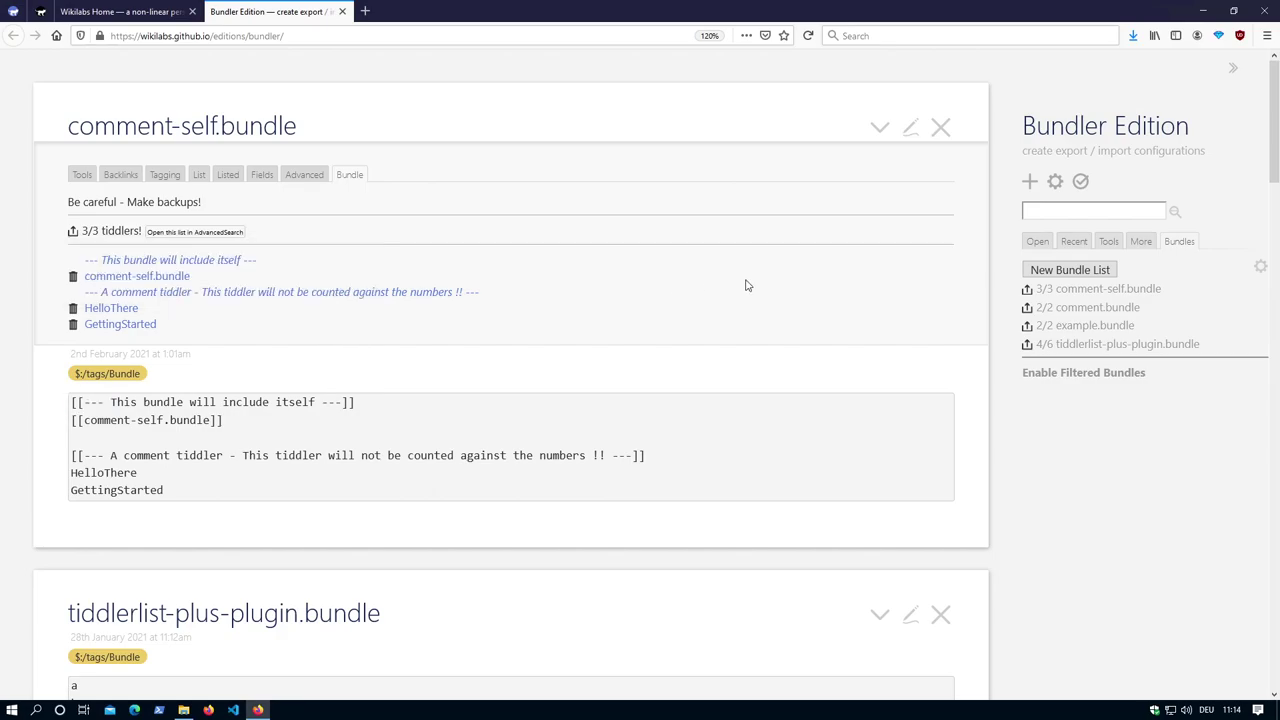
{"action": "left_click", "coordinate": [1029, 290]}
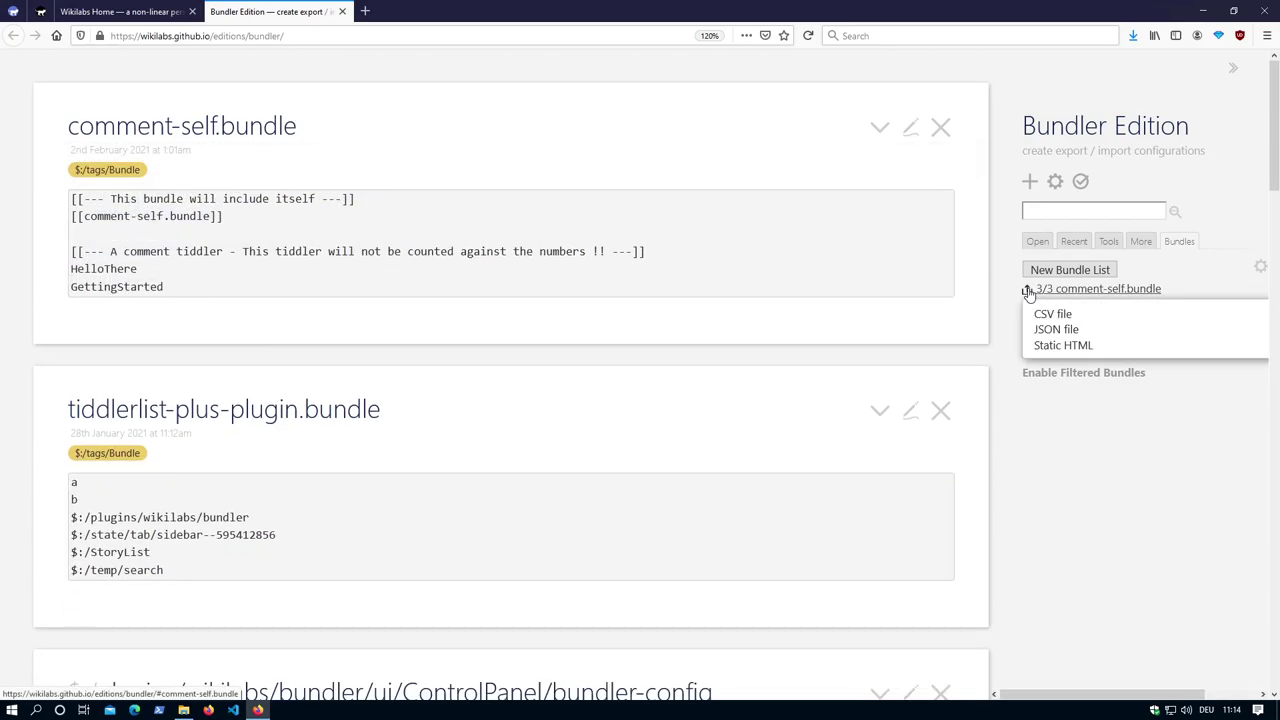
{"action": "left_click", "coordinate": [935, 289]}
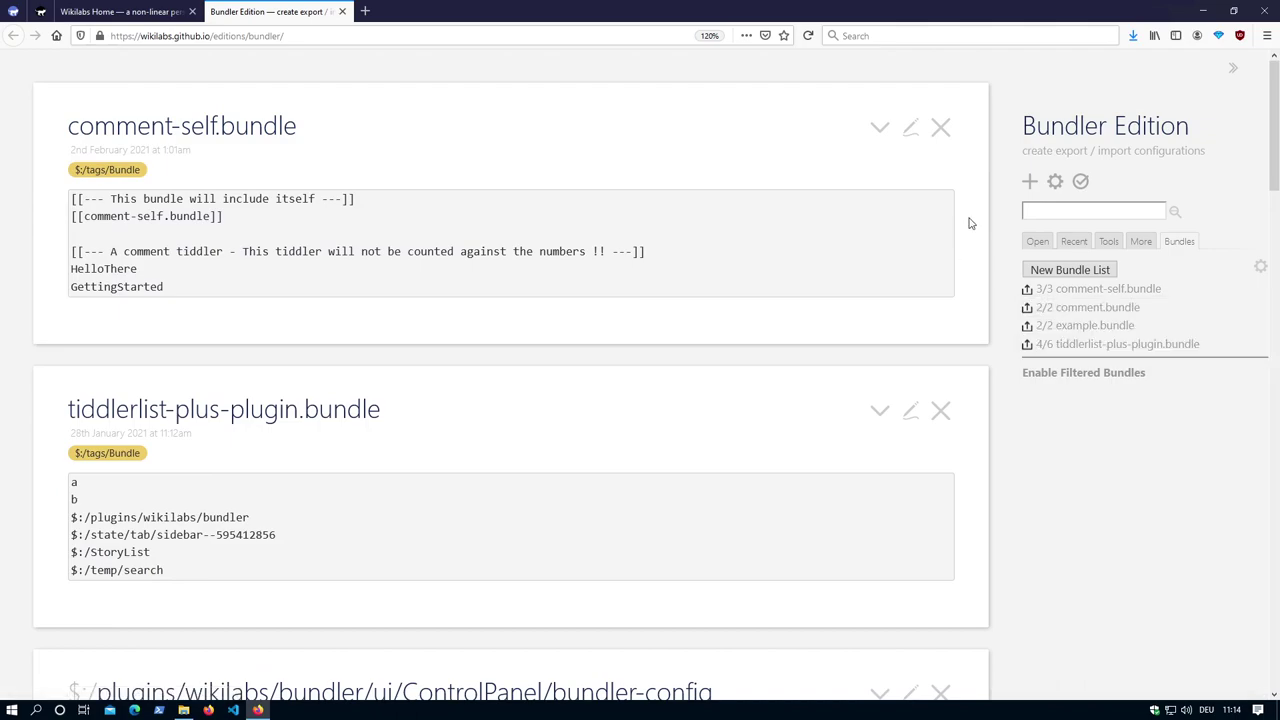
- Reopen the info panel and send the bundle's 3/3 tiddler list to AdvancedSearch
{"action": "left_click", "coordinate": [879, 127]}
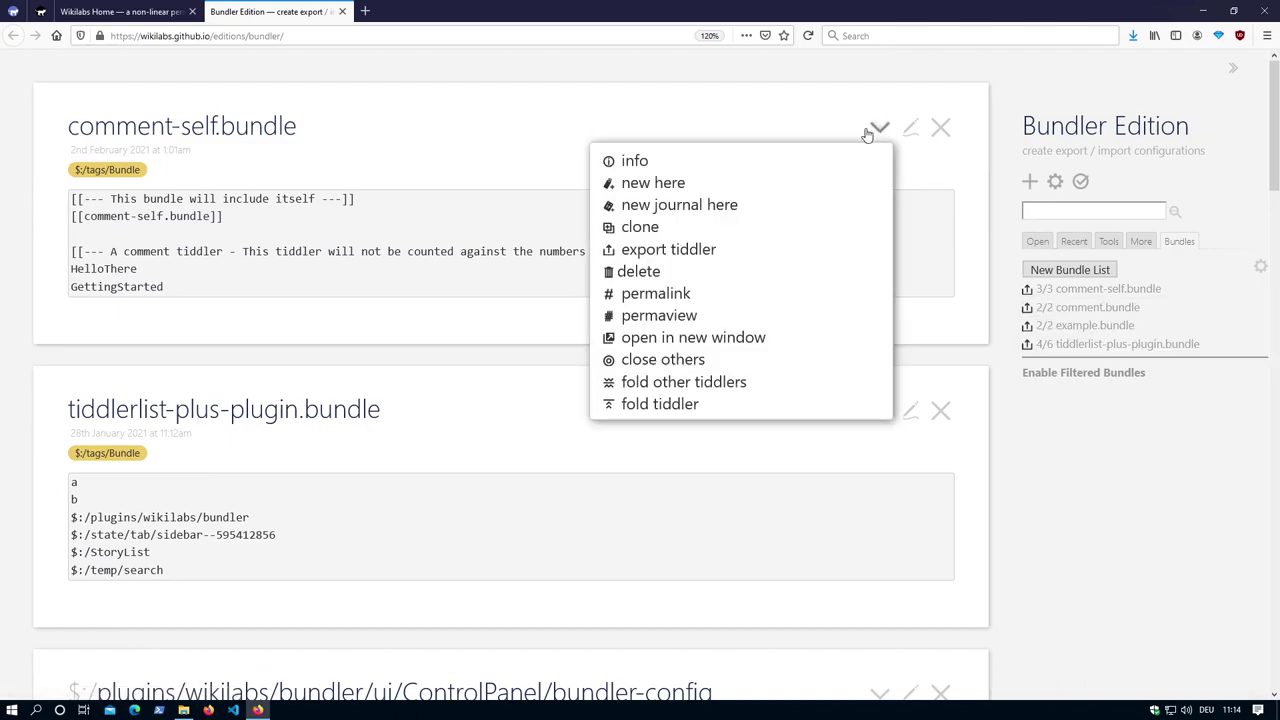
{"action": "left_click", "coordinate": [729, 163]}
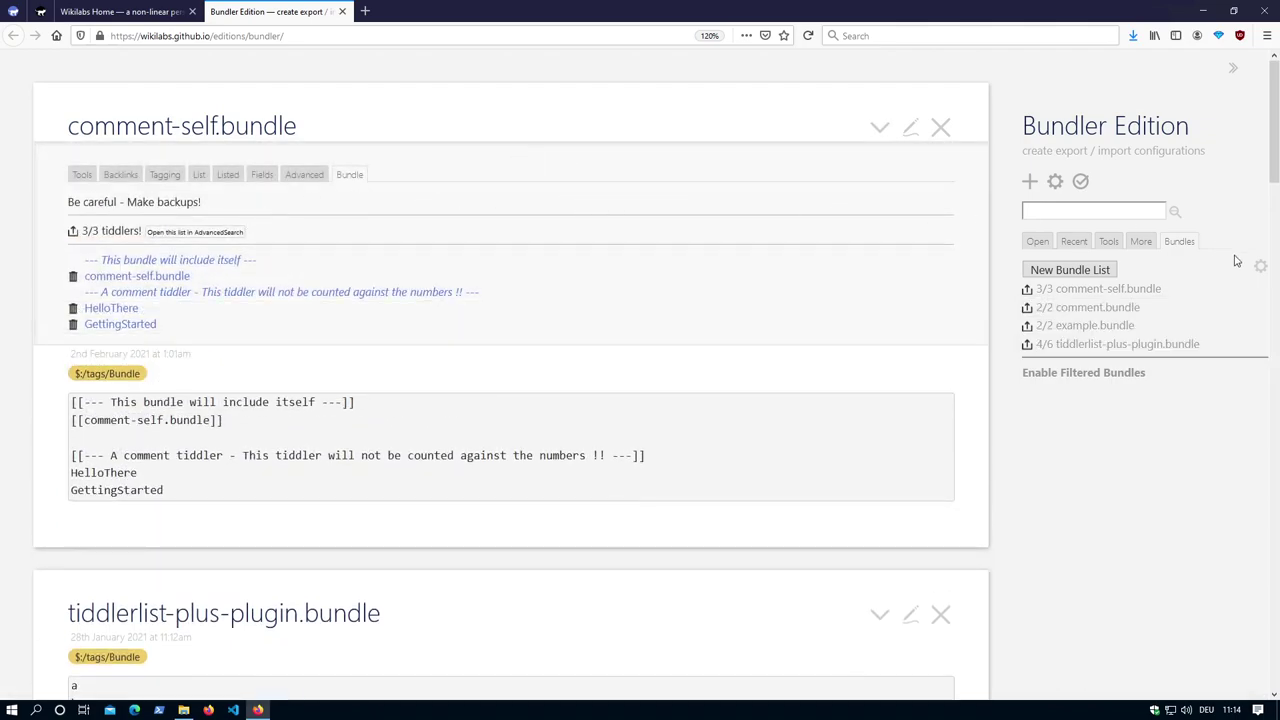
{"action": "left_click", "coordinate": [73, 233]}
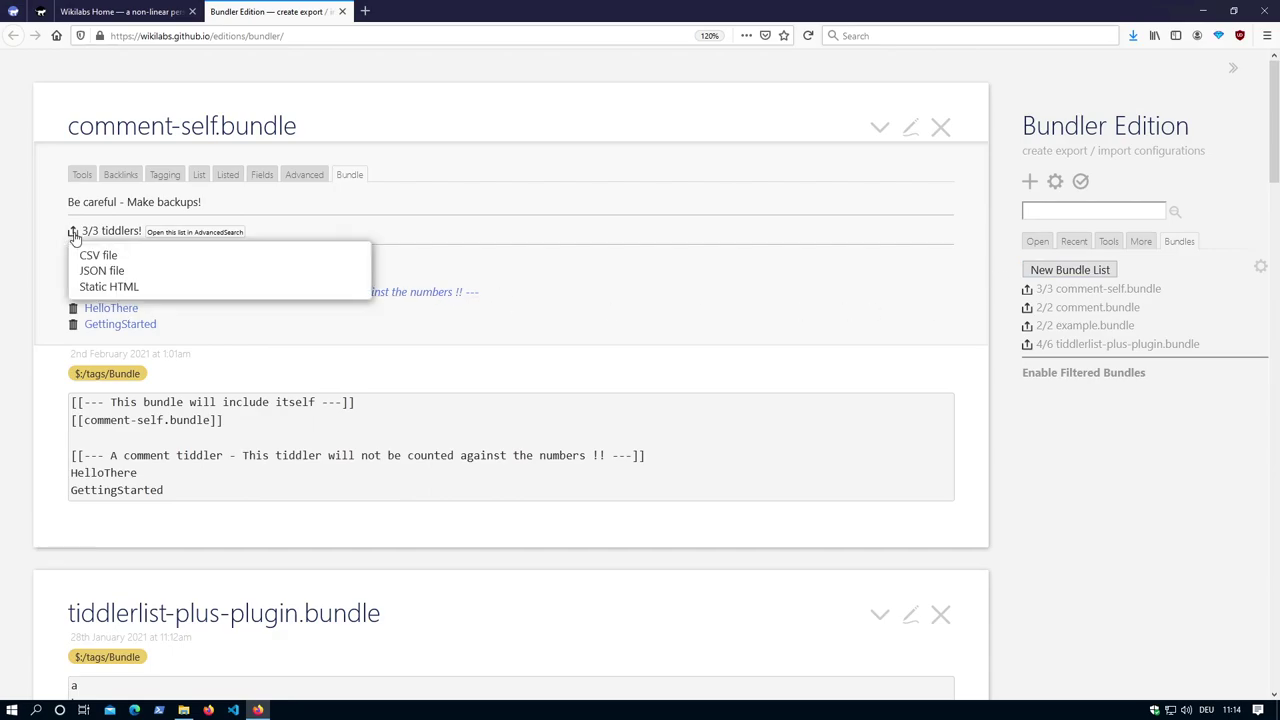
{"action": "left_click", "coordinate": [305, 237]}
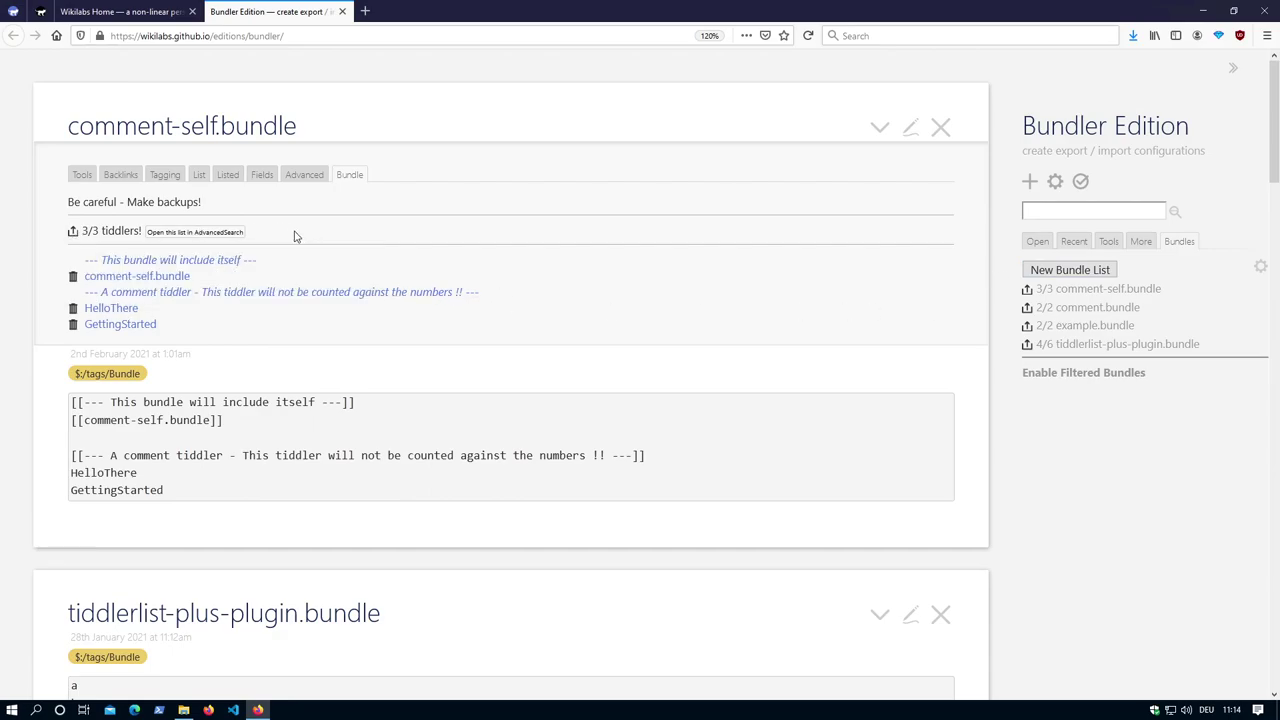
{"action": "left_click", "coordinate": [210, 232]}
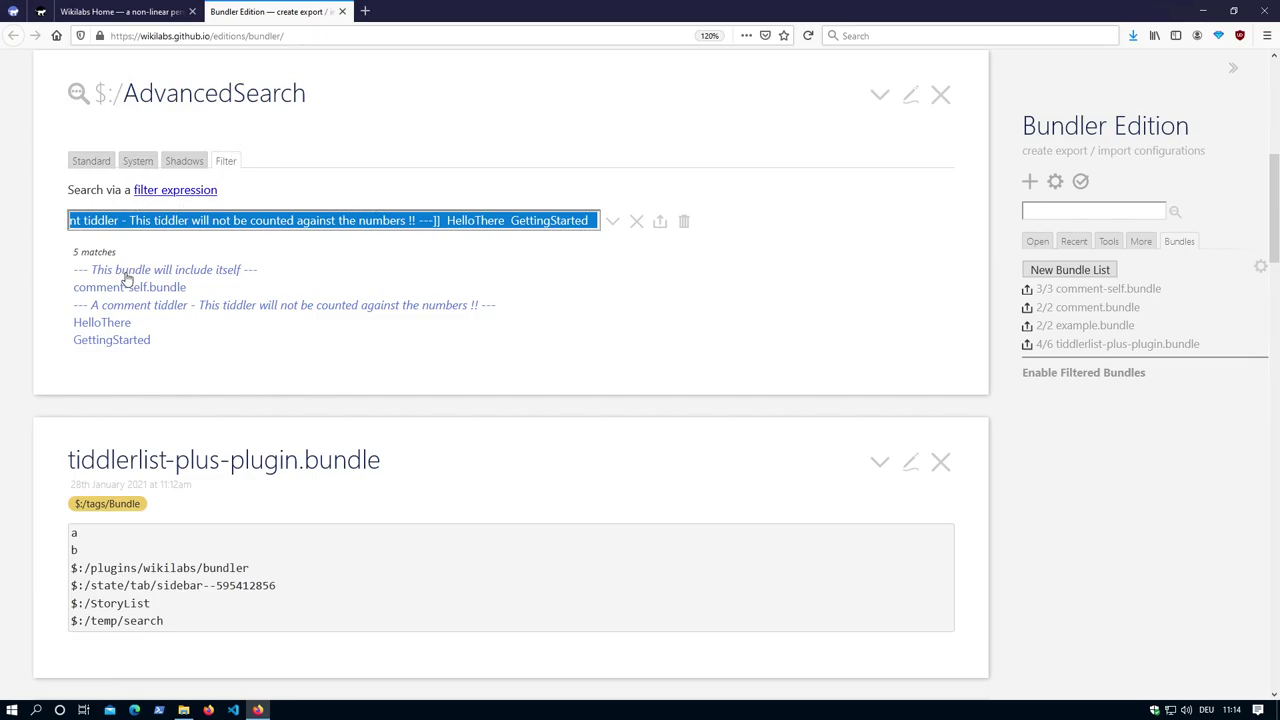
- Start deleting the 5 AdvancedSearch matches, then cancel without deleting anything
{"action": "left_click", "coordinate": [685, 224]}
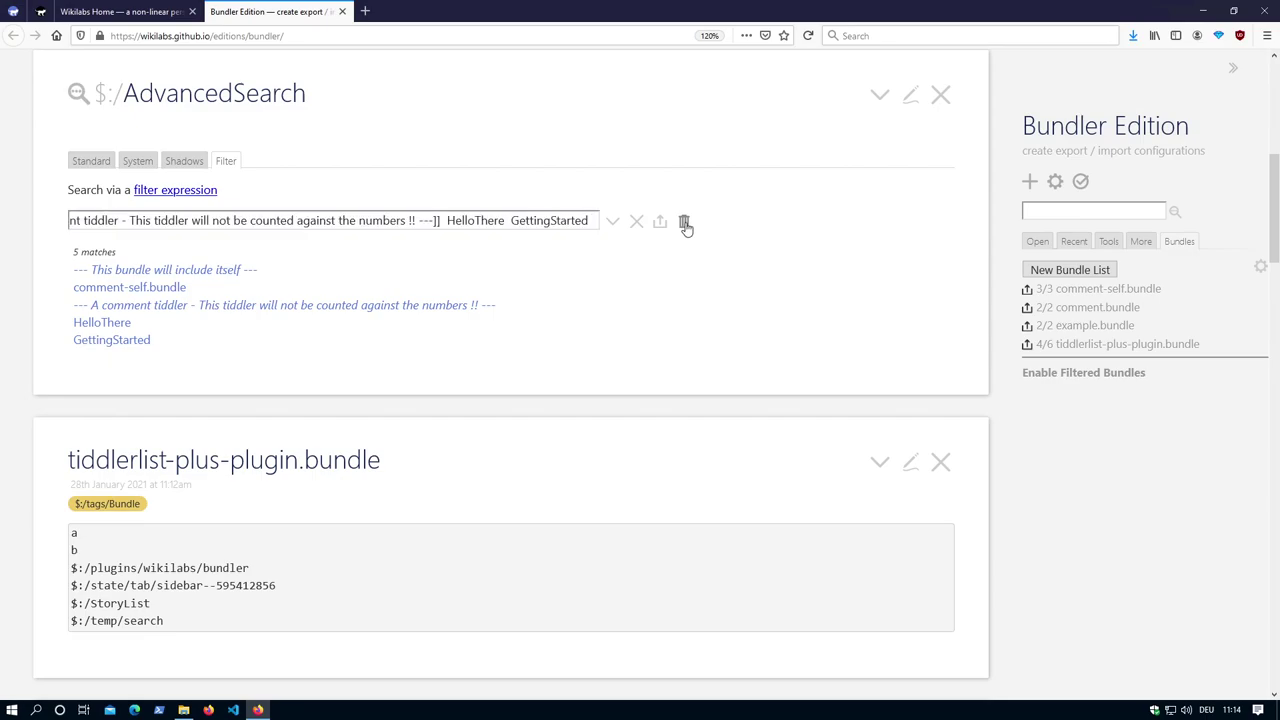
{"action": "double_click", "coordinate": [858, 251]}
{"action": "scroll", "coordinate": [296, 438], "scroll_direction": "down", "scroll_amount": 1}
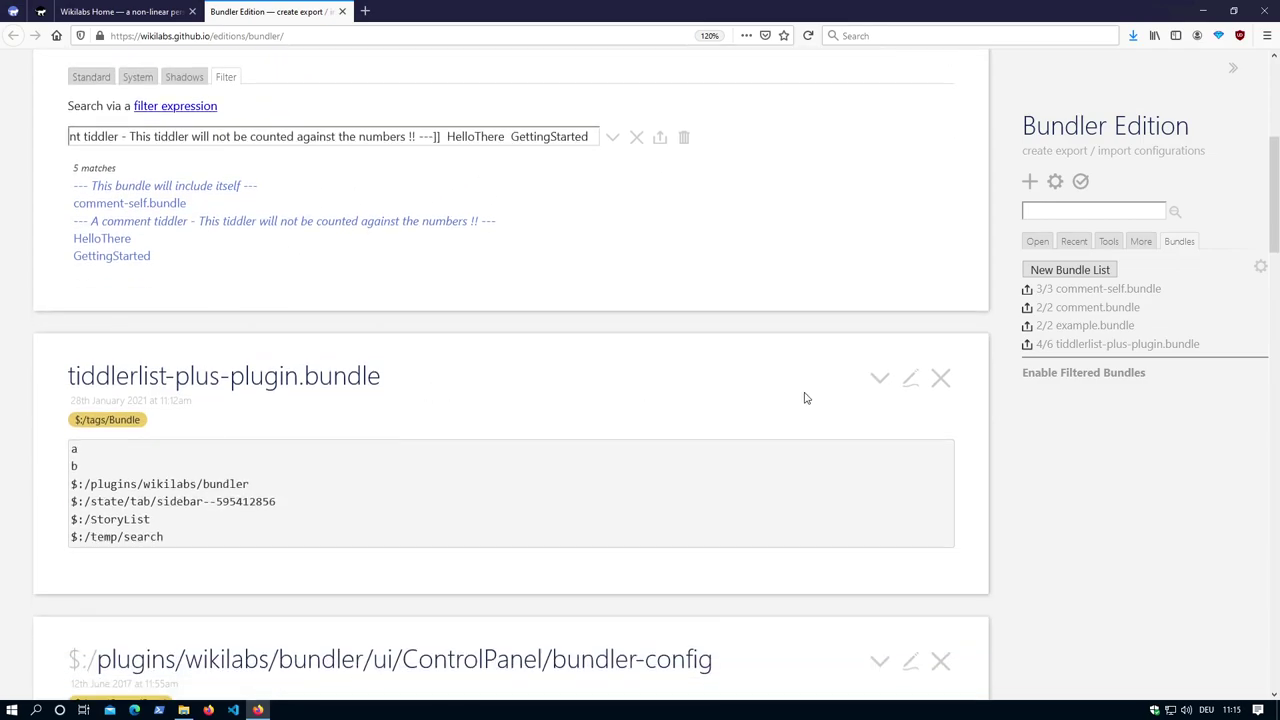
- Open tiddlerlist-plus-plugin.bundle's Bundle info tab and load its six-entry list into AdvancedSearch
{"action": "left_click", "coordinate": [879, 377]}
{"action": "left_click", "coordinate": [767, 418]}
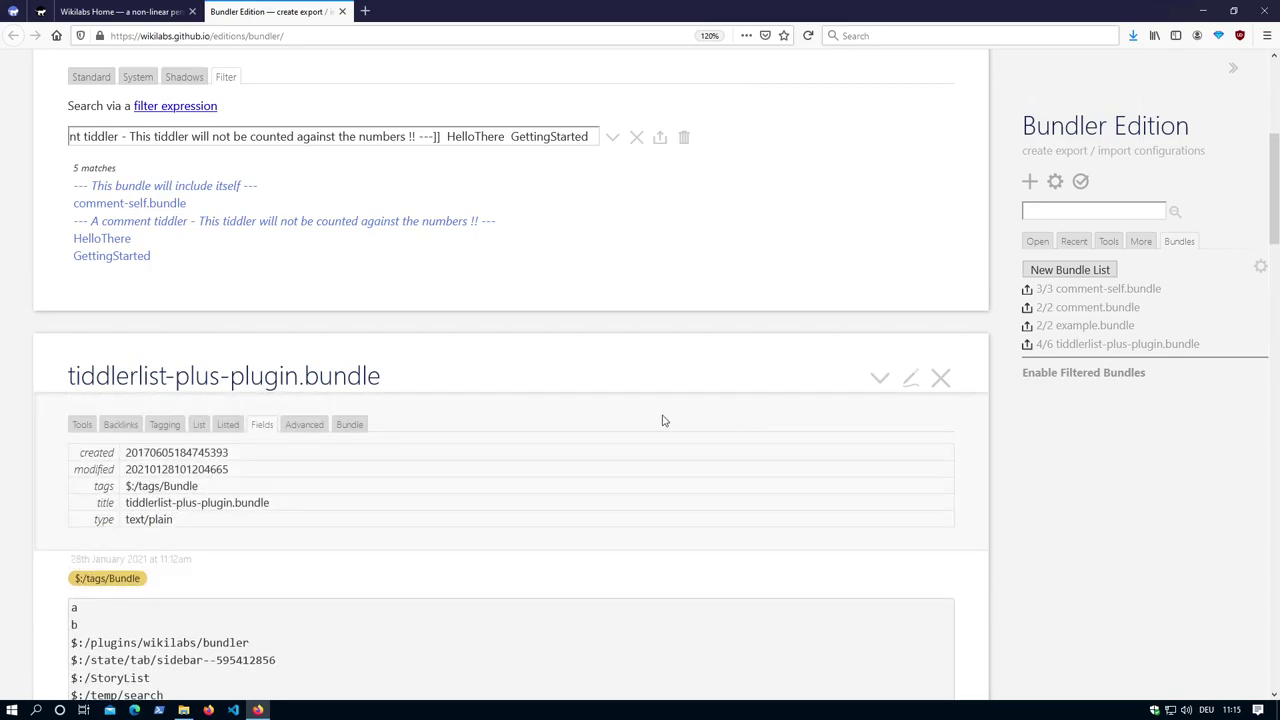
{"action": "scroll", "coordinate": [434, 377], "scroll_direction": "down", "scroll_amount": 2}
{"action": "left_click", "coordinate": [350, 257]}
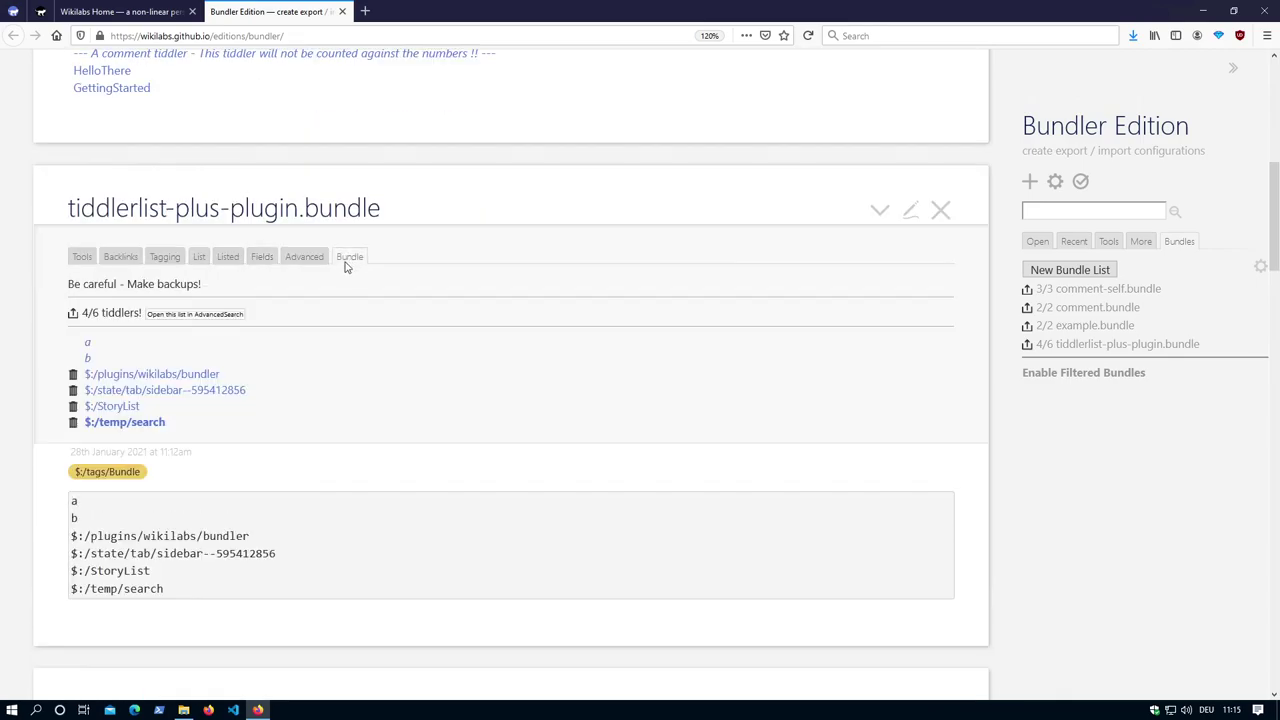
{"action": "left_click", "coordinate": [240, 316]}
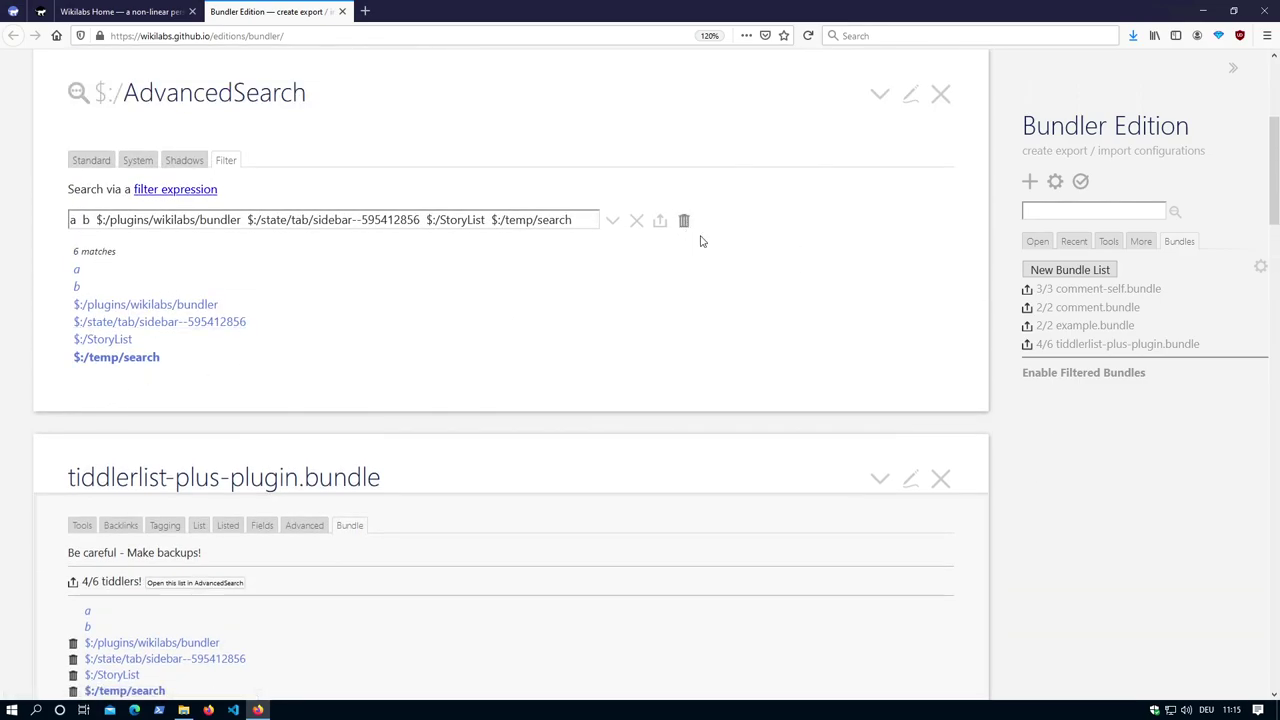
{"action": "scroll", "coordinate": [720, 248], "scroll_direction": "down", "scroll_amount": 3}
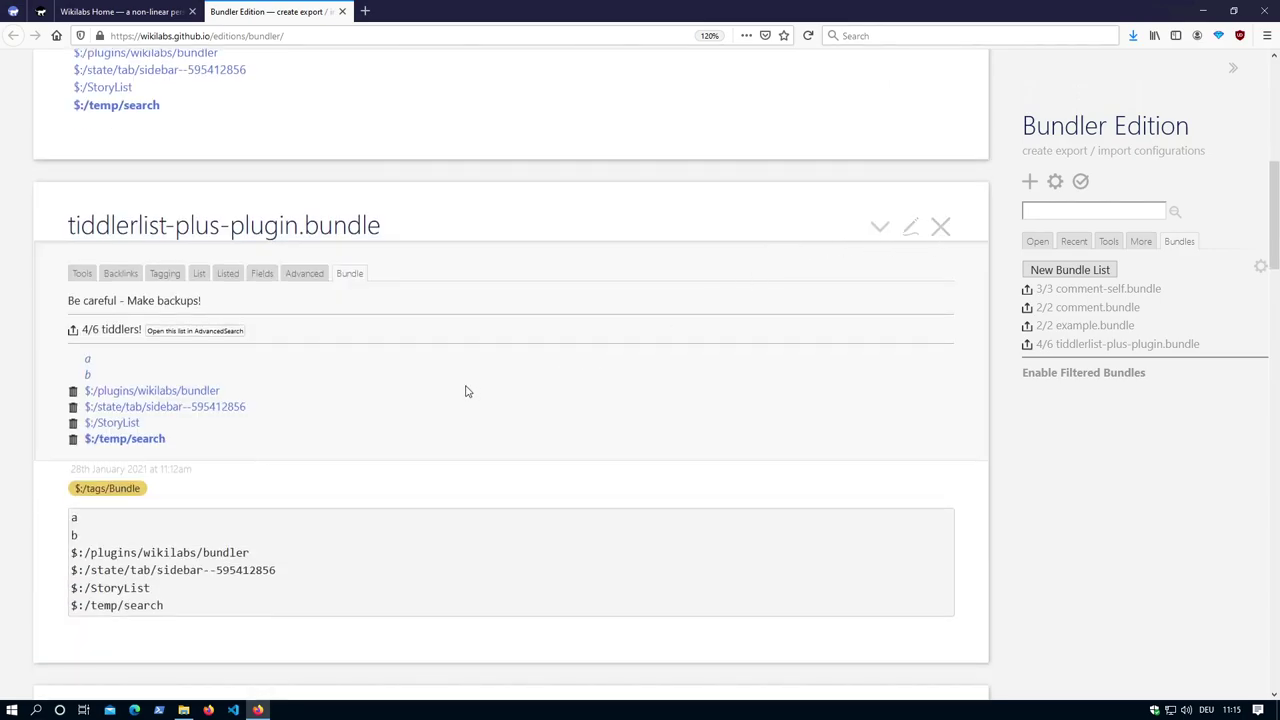
{"action": "scroll", "coordinate": [465, 391], "scroll_direction": "down", "scroll_amount": 1}
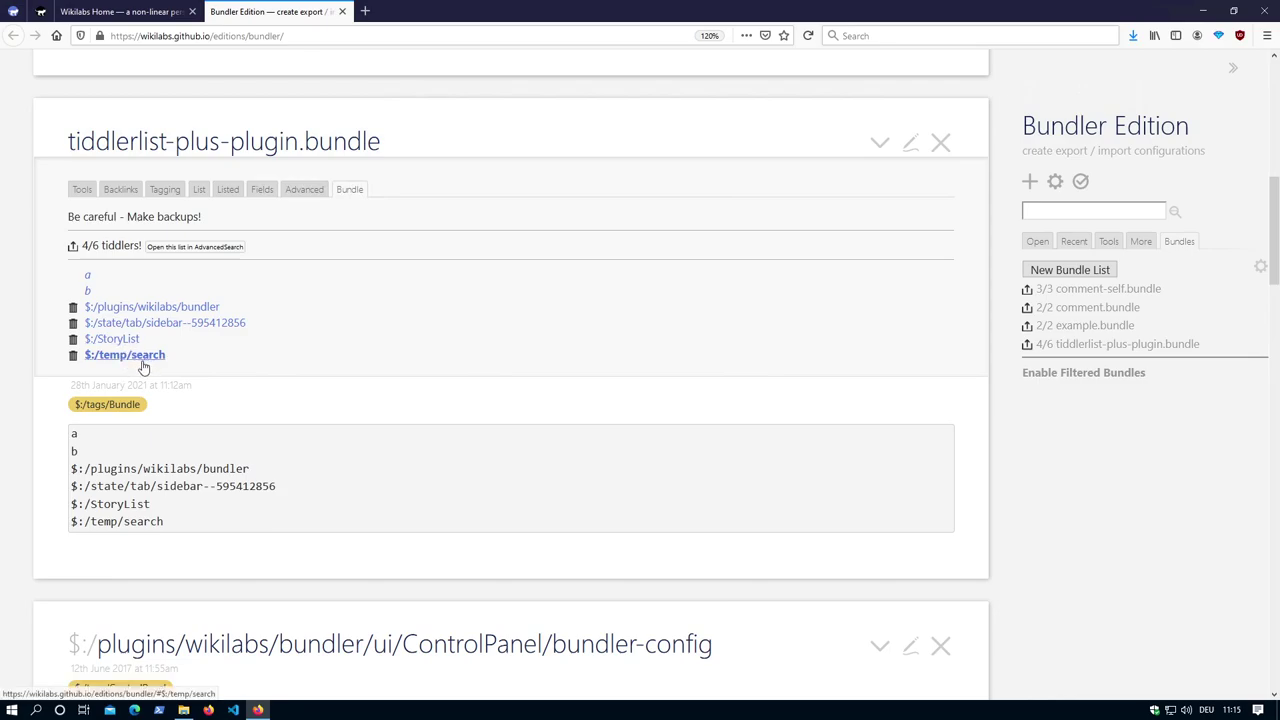
- Create the missing tiddler 'a' with body text 'a'
{"action": "left_click", "coordinate": [89, 279]}
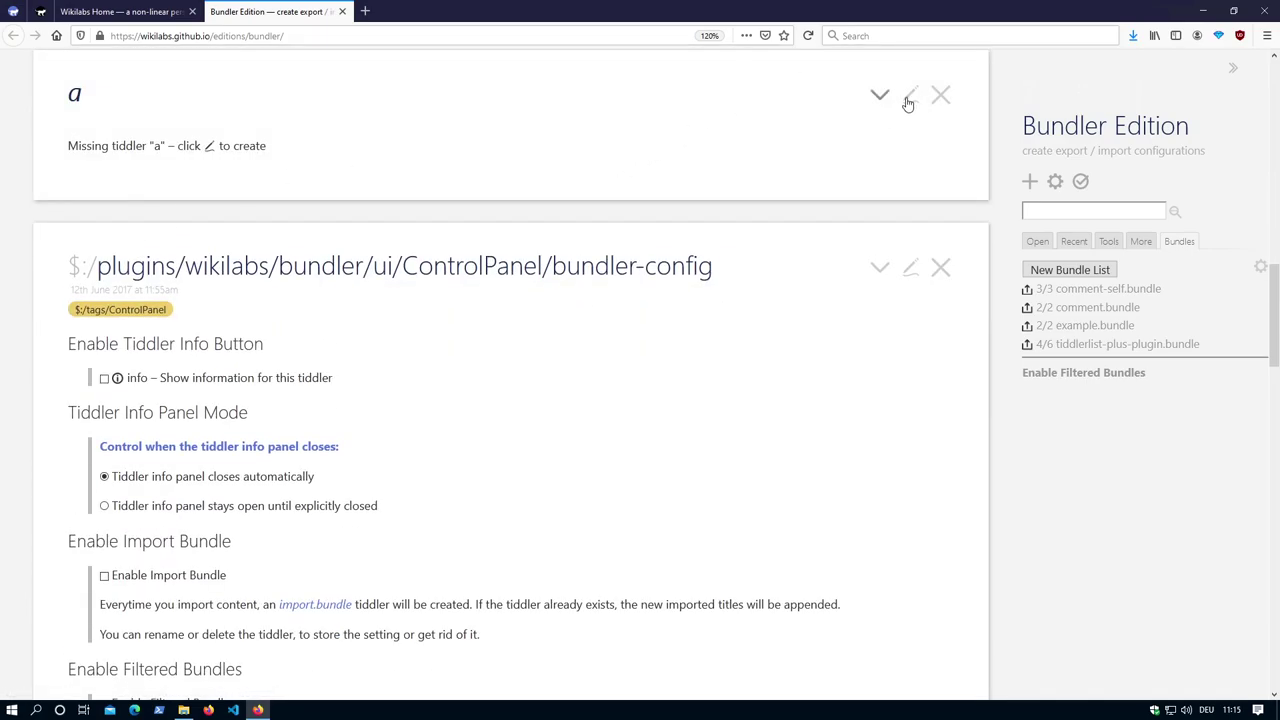
{"action": "left_click", "coordinate": [909, 96]}
{"action": "left_click", "coordinate": [72, 233]}
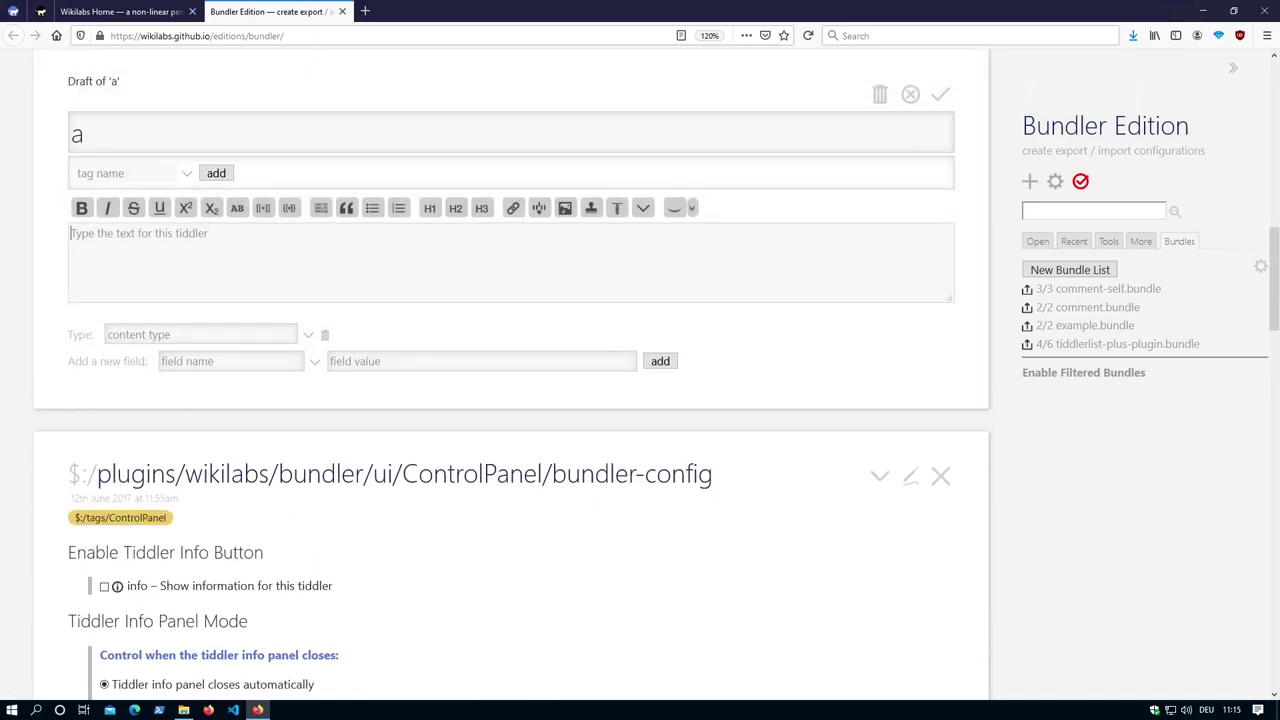
{"action": "type", "text": "a"}
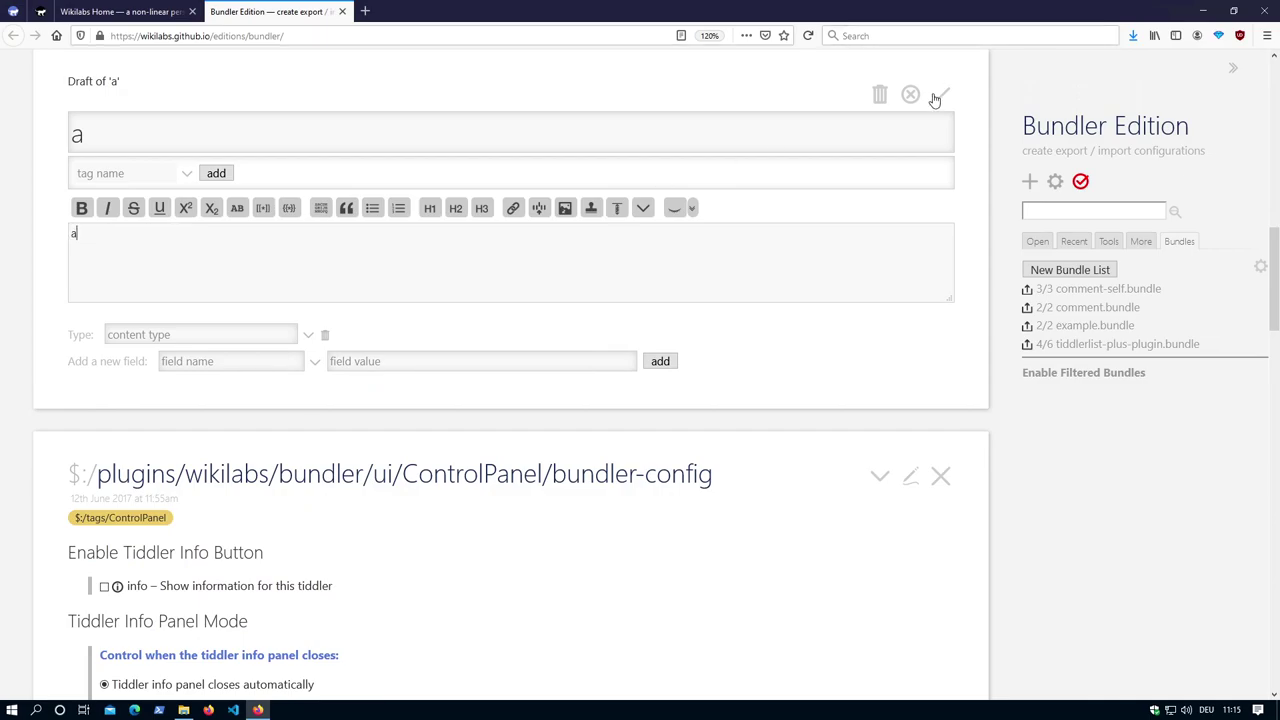
{"action": "left_click", "coordinate": [940, 95]}
{"action": "scroll", "coordinate": [369, 213], "scroll_direction": "up", "scroll_amount": 3}
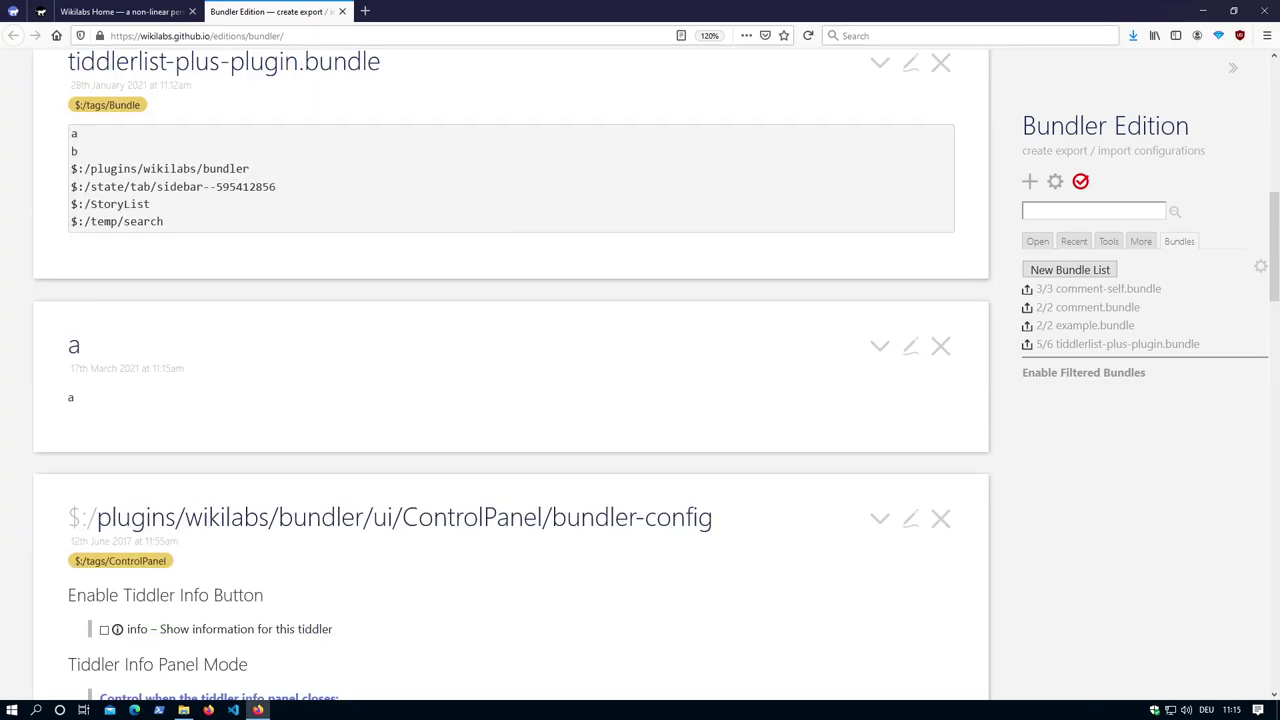
- Create a new tiddler titled 'b' with body text 'b', bringing the bundle to 6/6
{"action": "left_click", "coordinate": [1030, 181]}
{"action": "type", "text": "b"}
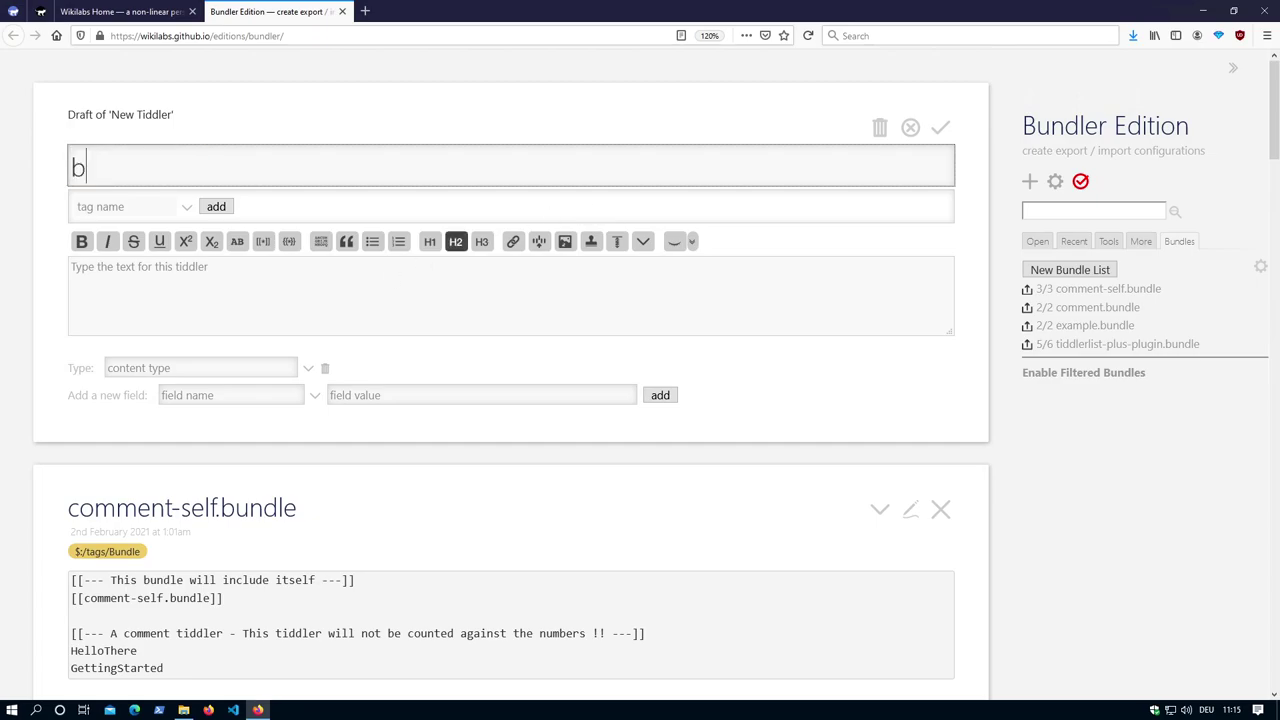
{"action": "left_click", "coordinate": [600, 290]}
{"action": "type", "text": "b"}
{"action": "left_click", "coordinate": [943, 131]}
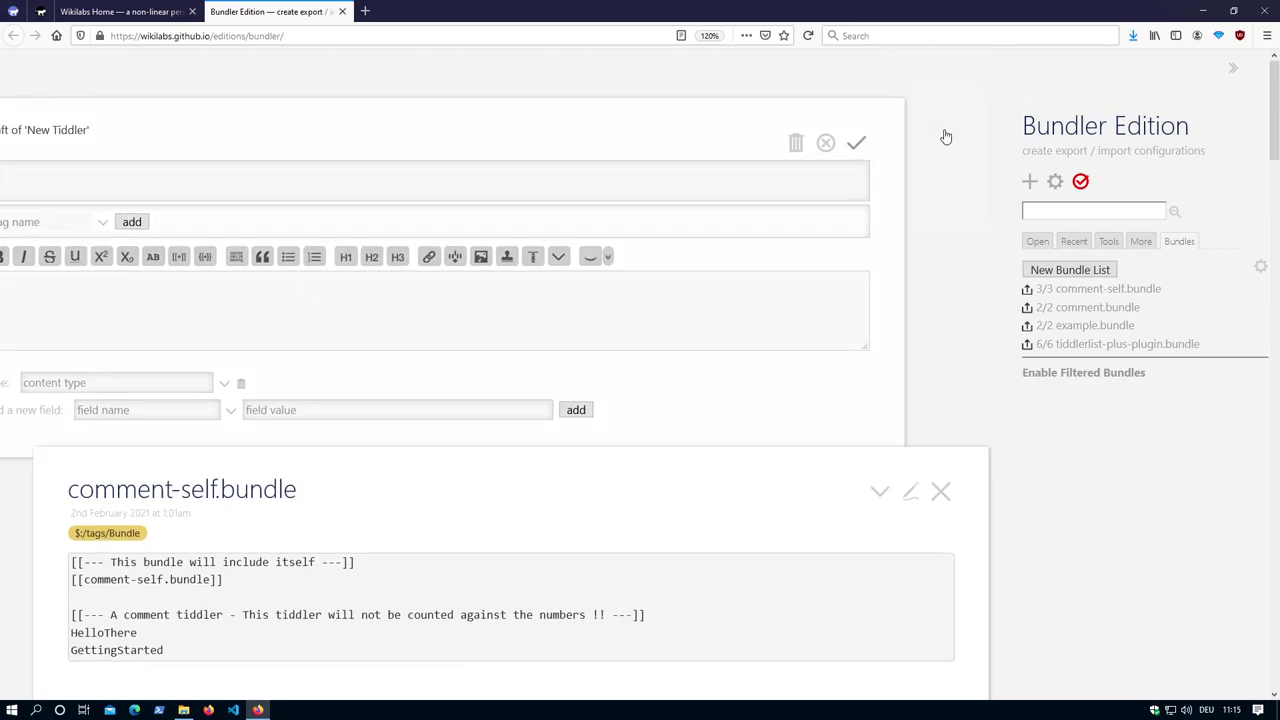
{"action": "scroll", "coordinate": [326, 223], "scroll_direction": "down", "scroll_amount": 4}
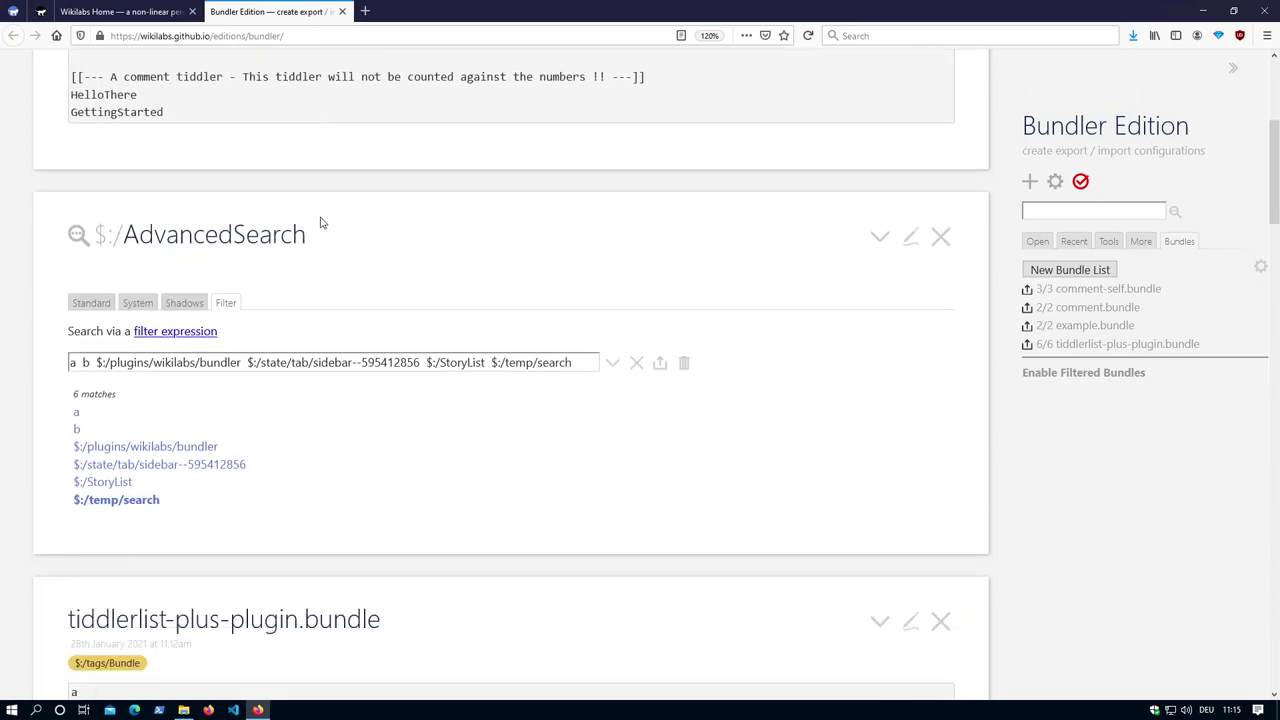
{"action": "scroll", "coordinate": [300, 297], "scroll_direction": "down", "scroll_amount": 4}
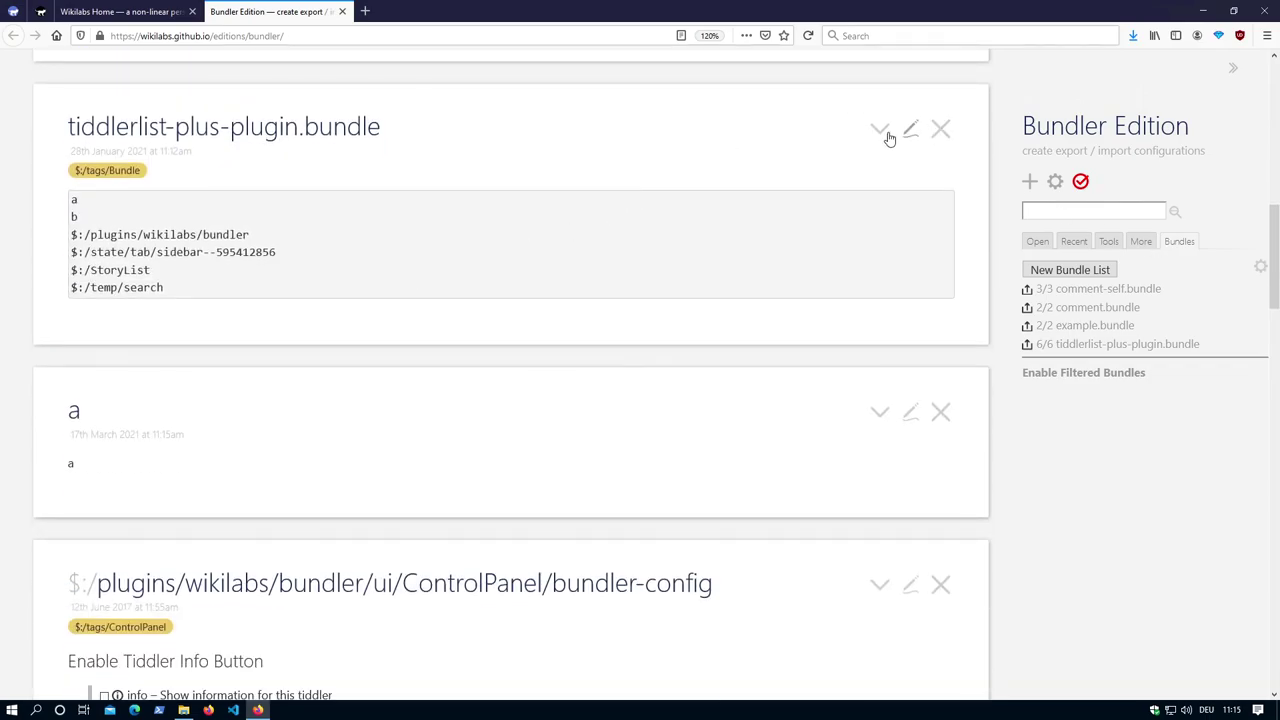
- In bundler-config, enable the info button and make its panel stay open until explicitly closed
{"action": "left_click", "coordinate": [1262, 272]}
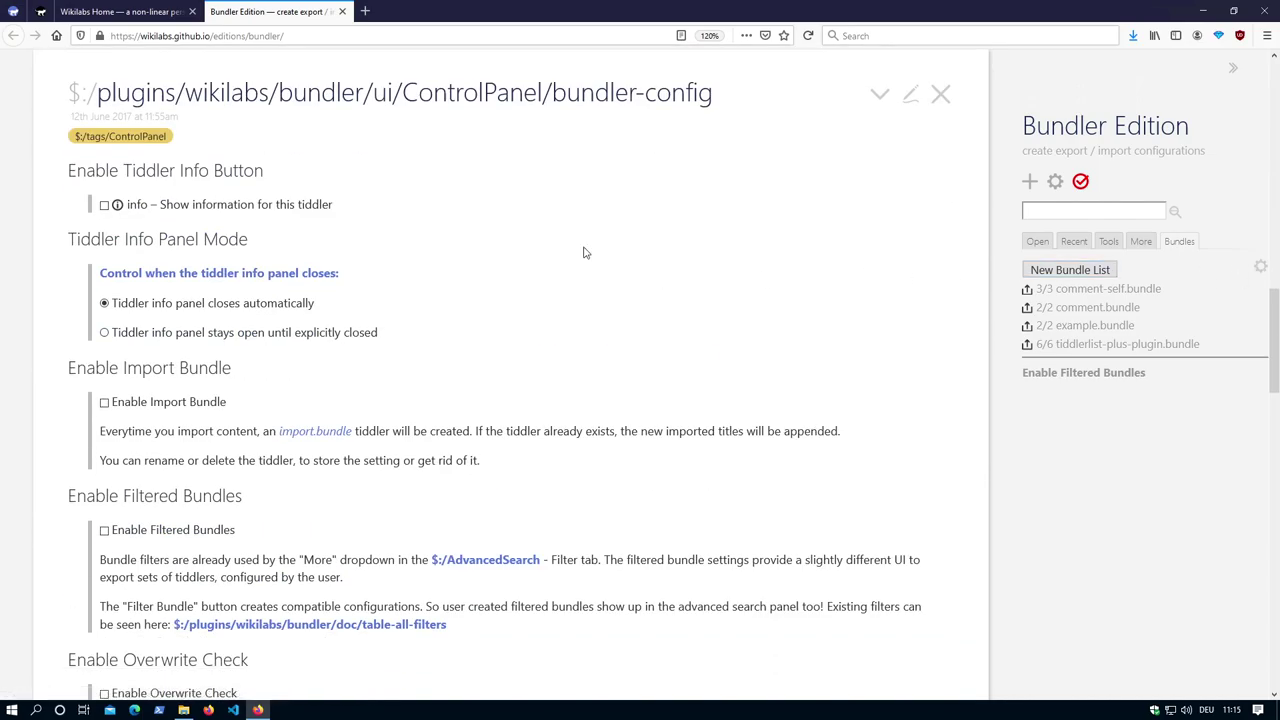
{"action": "left_click", "coordinate": [104, 206]}
{"action": "left_click", "coordinate": [104, 332]}
- Test opening and closing the info panel, then close the bundler-config tiddler
{"action": "left_click", "coordinate": [879, 94]}
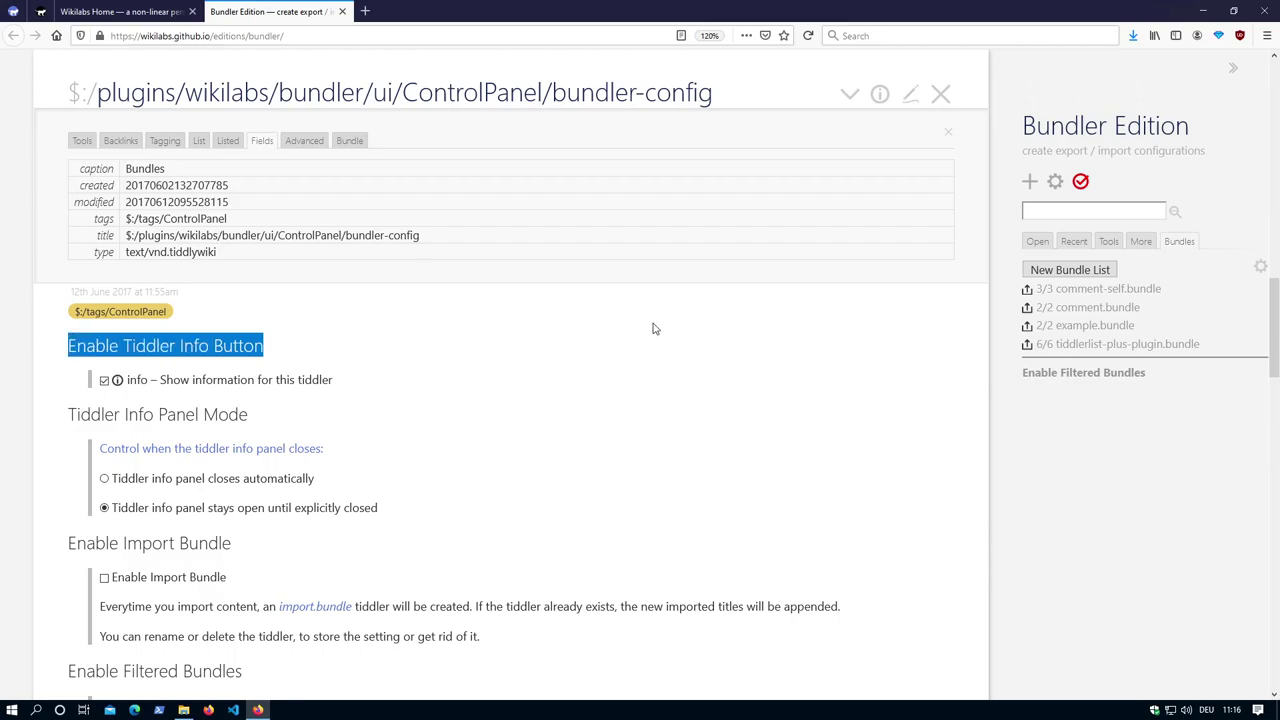
{"action": "left_click", "coordinate": [879, 94]}
{"action": "left_click", "coordinate": [940, 95]}
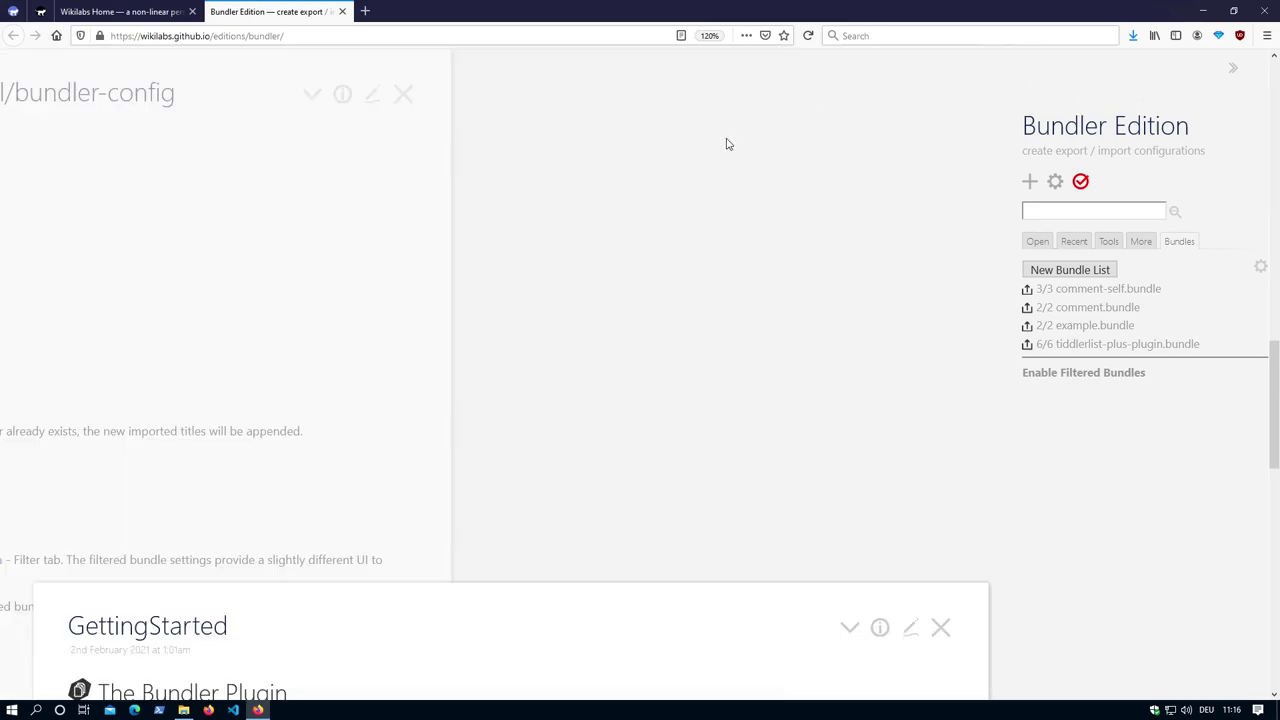
{"action": "scroll", "coordinate": [484, 187], "scroll_direction": "up", "scroll_amount": 4}
{"action": "scroll", "coordinate": [484, 187], "scroll_direction": "up", "scroll_amount": 5}
{"action": "scroll", "coordinate": [252, 250], "scroll_direction": "down", "scroll_amount": 5}
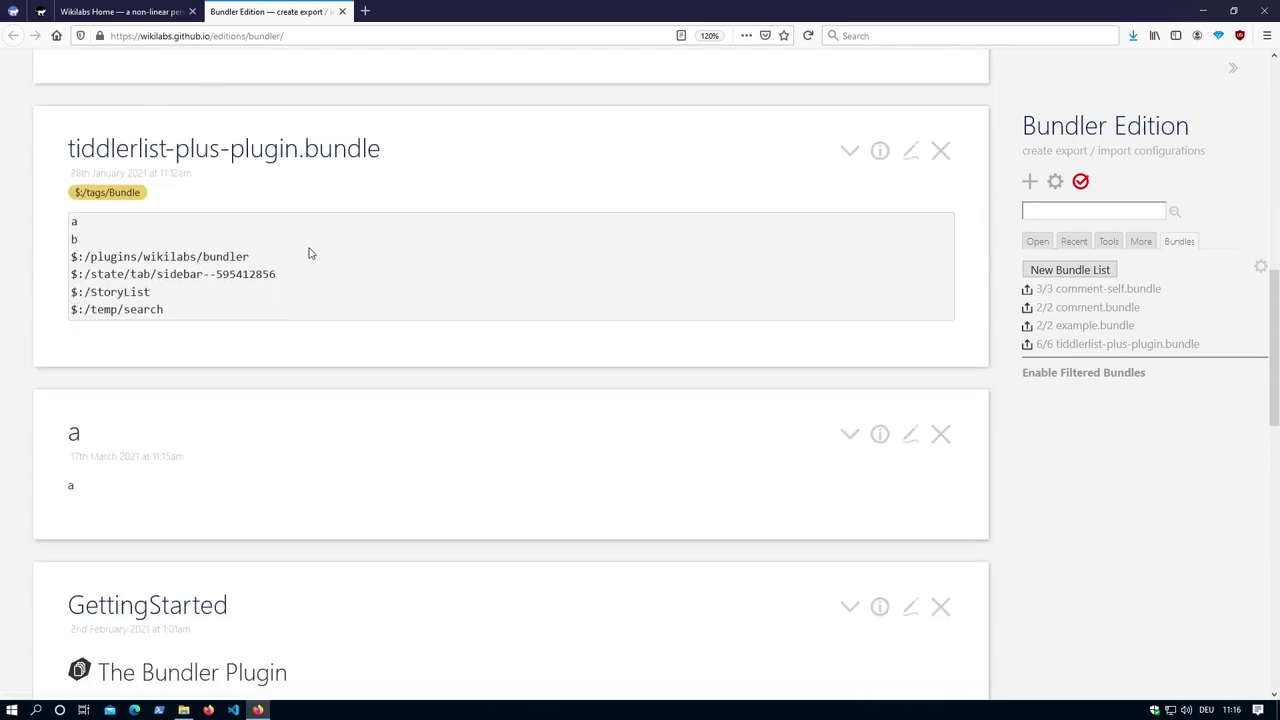
- Export tiddlerlist-plus-plugin.bundle as a JSON file to Downloads and drag it back into the wiki
{"action": "left_click", "coordinate": [1100, 346]}
{"action": "left_click", "coordinate": [879, 95]}
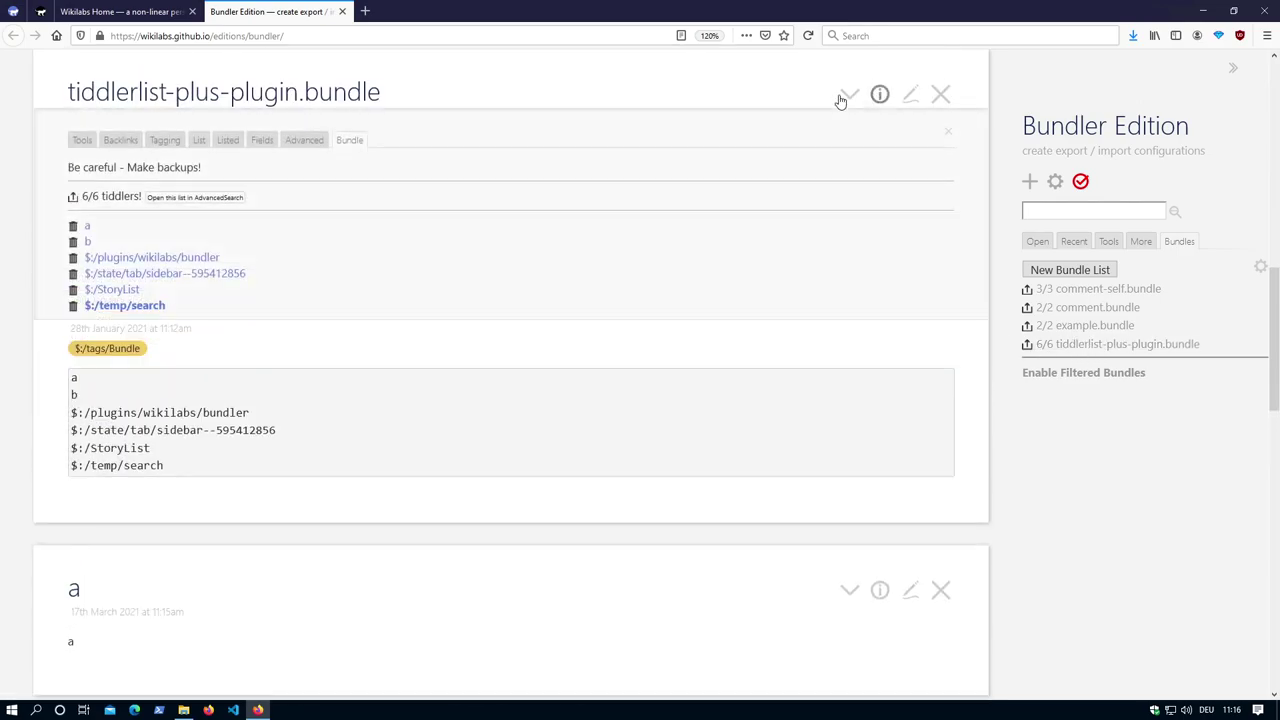
{"action": "left_click", "coordinate": [76, 200]}
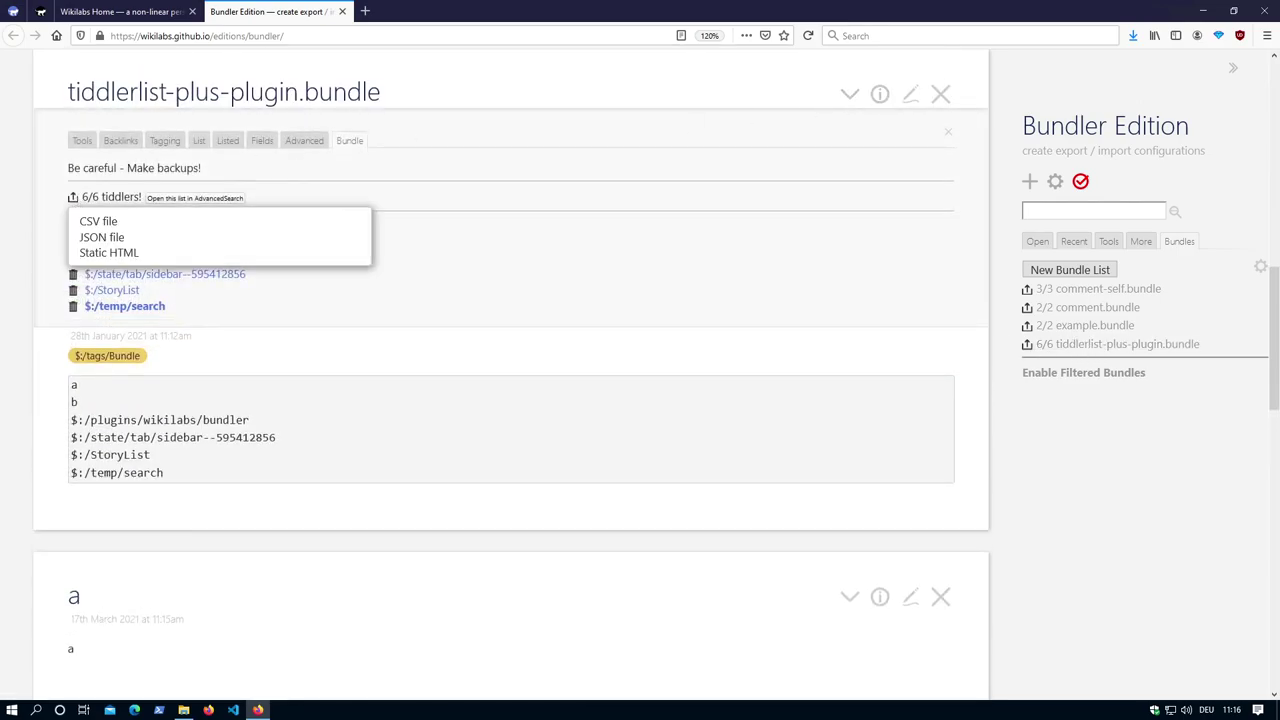
{"action": "left_click", "coordinate": [87, 240]}
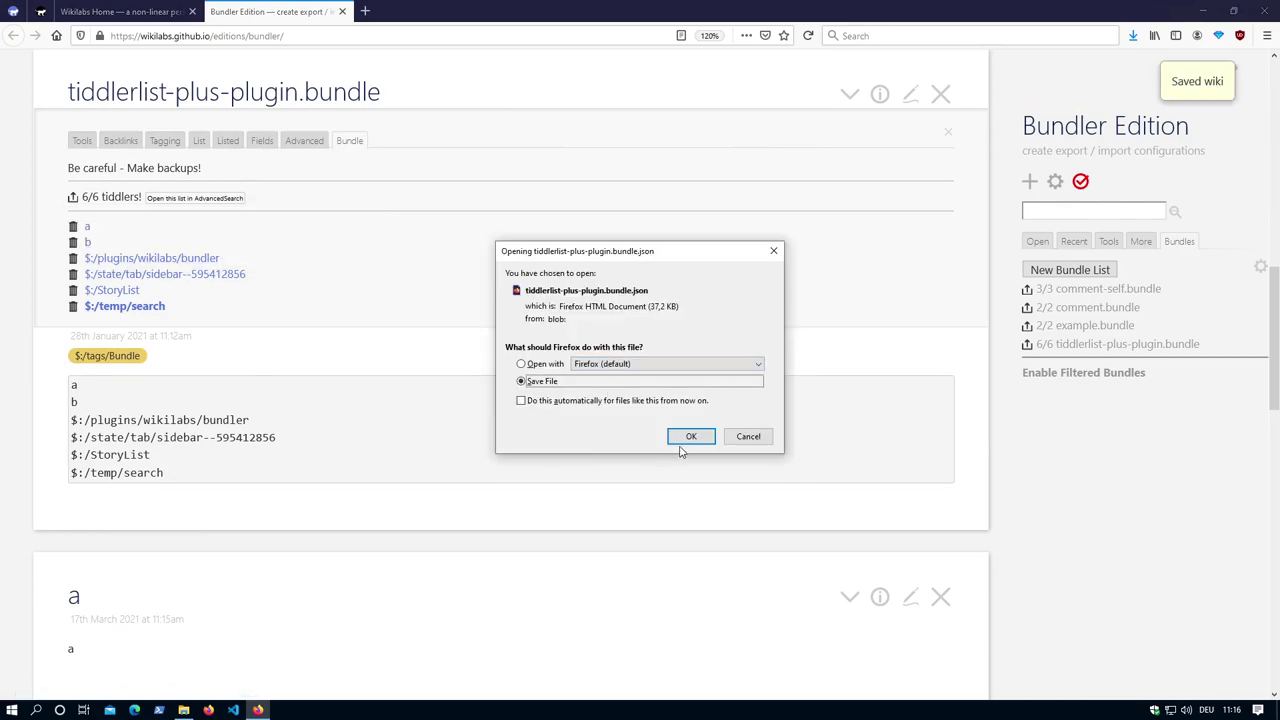
{"action": "left_click", "coordinate": [689, 437]}
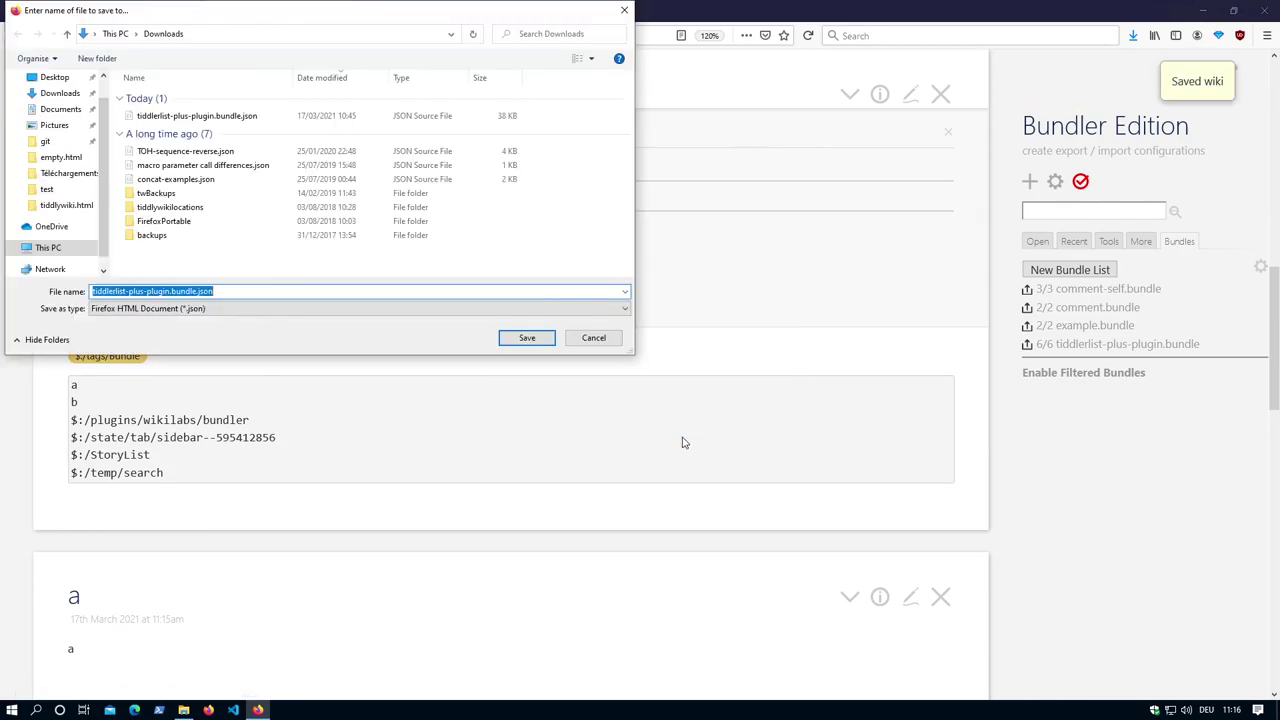
{"action": "left_click", "coordinate": [543, 340]}
{"action": "left_click", "coordinate": [672, 357]}
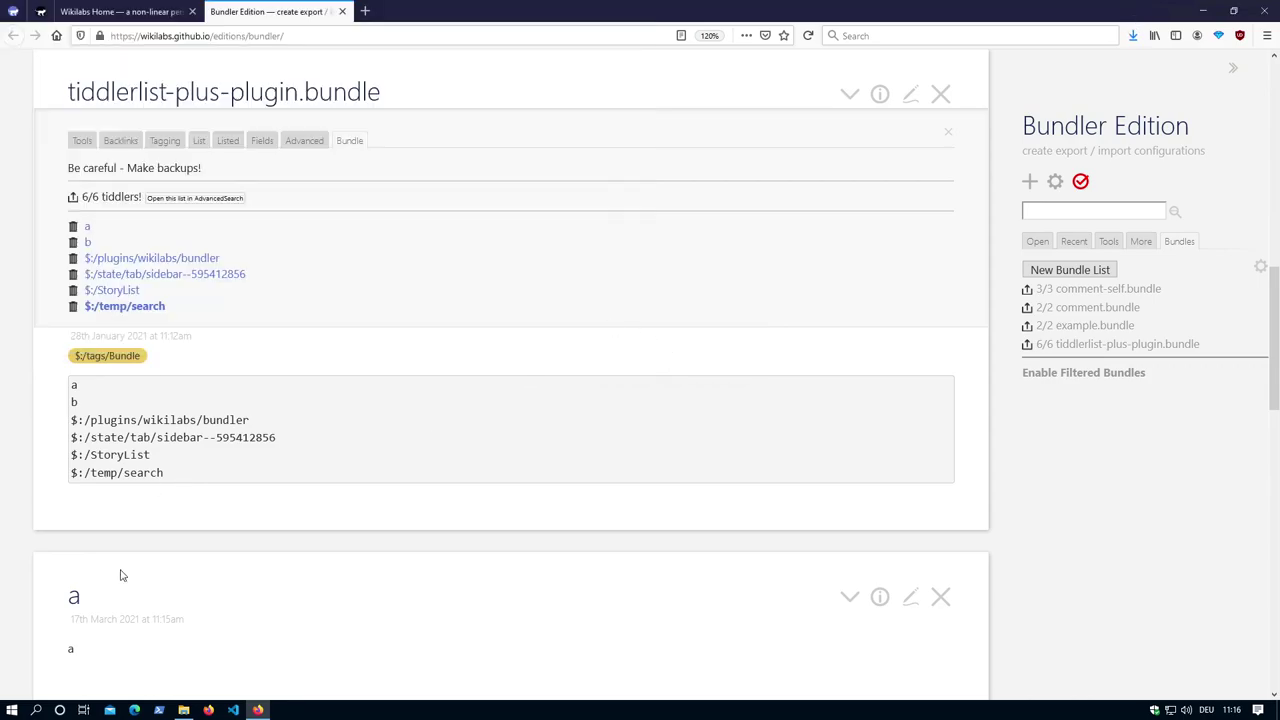
{"action": "double_click", "coordinate": [552, 22]}
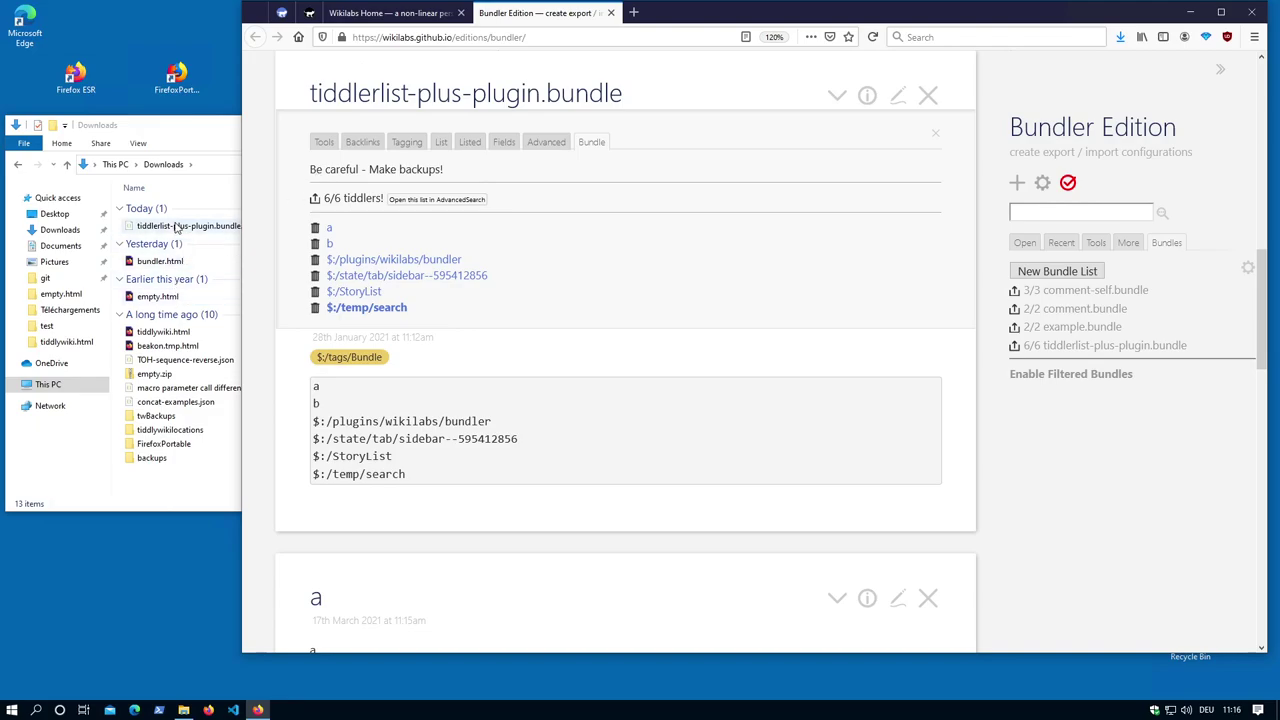
{"action": "left_click_drag", "start_coordinate": [175, 228], "coordinate": [647, 263]}
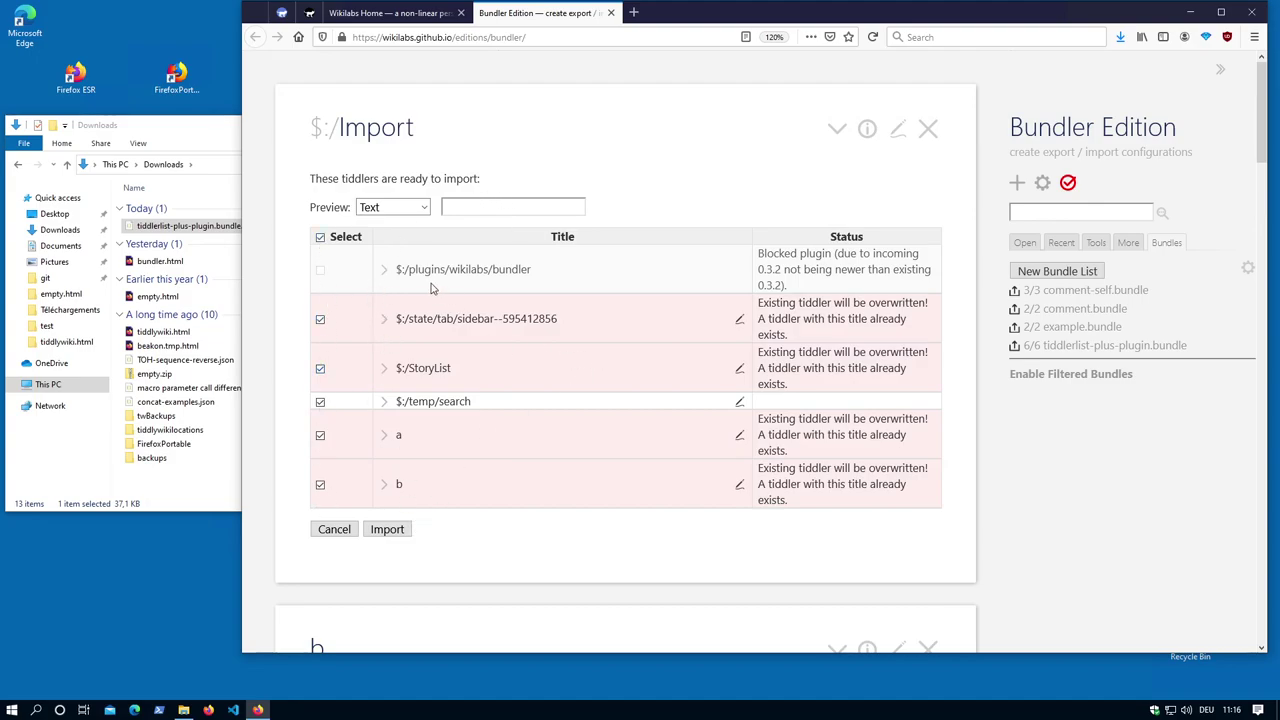
- Drop the bundle JSON file onto the tiddlywiki.com tab and zoom the page to 120%
{"action": "left_click", "coordinate": [282, 14]}
{"action": "left_click_drag", "start_coordinate": [168, 226], "coordinate": [600, 280]}
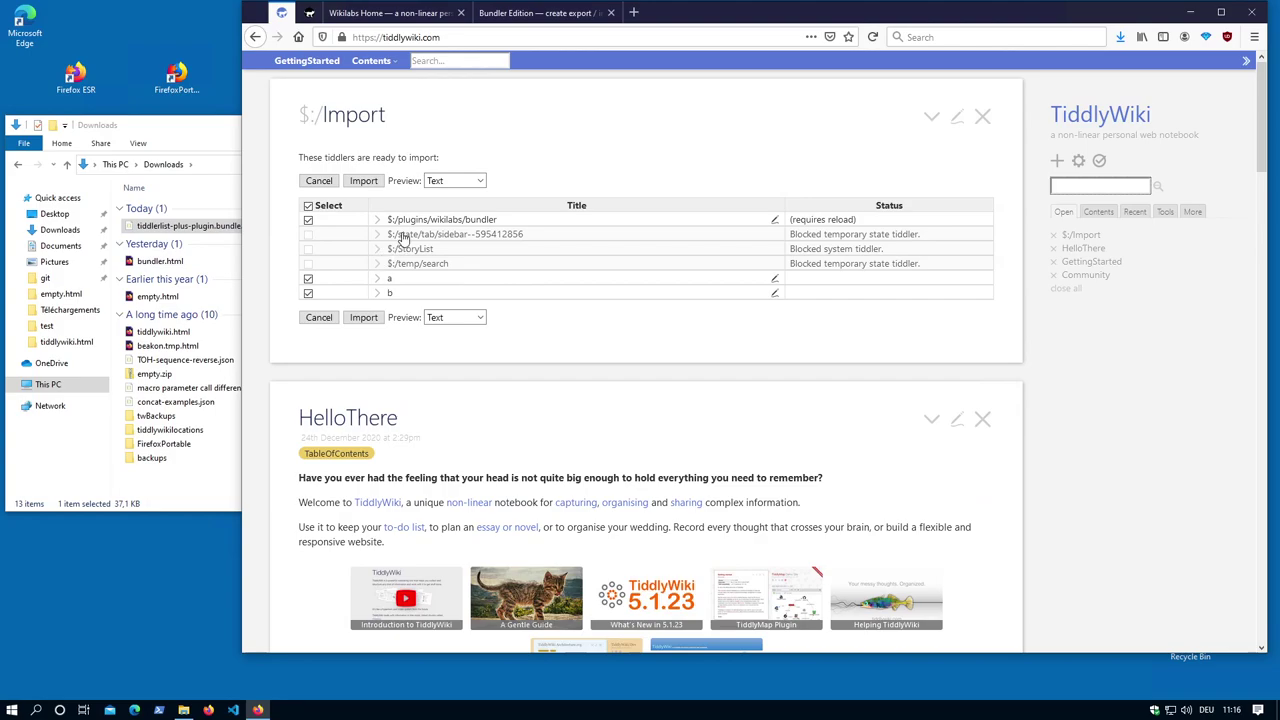
{"action": "key", "text": "ctrl+plus"}
{"action": "key", "text": "ctrl+plus"}
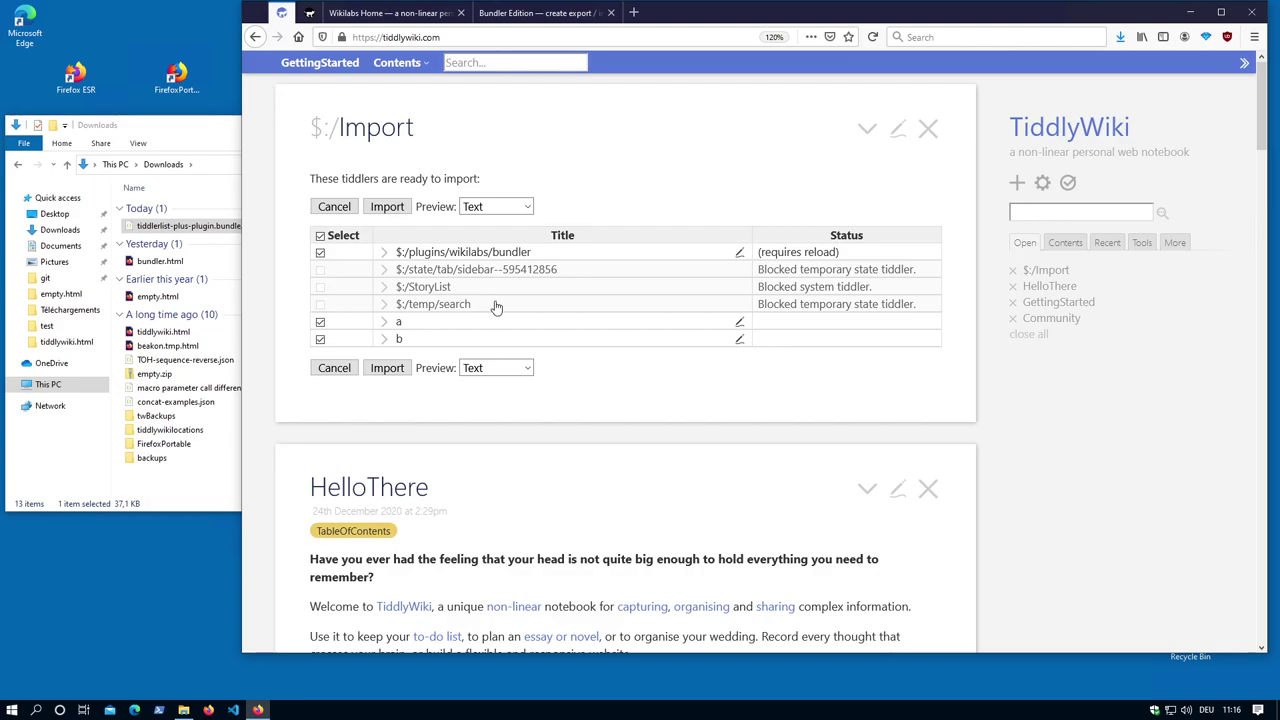
- Back in Bundler Edition, toggle the plugin row's selection, import the tiddlers, and close tiddler b
{"action": "left_click", "coordinate": [506, 14]}
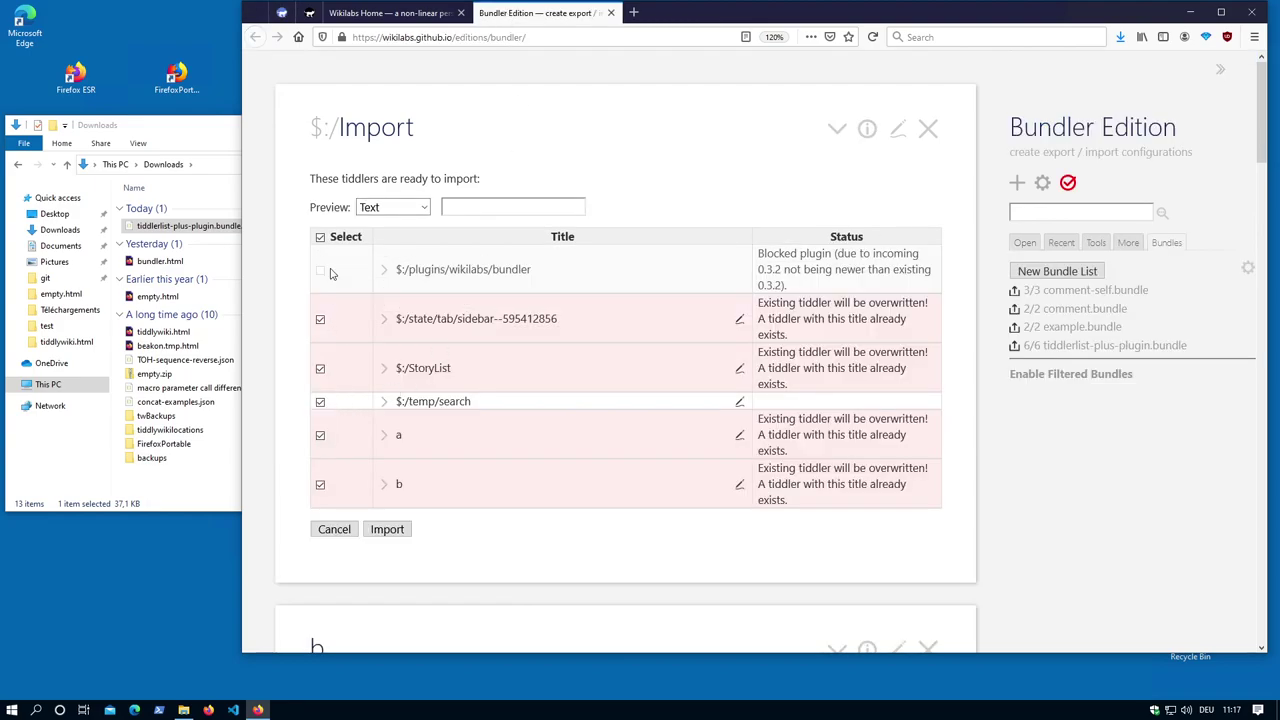
{"action": "left_click", "coordinate": [320, 238]}
{"action": "left_click", "coordinate": [1027, 244]}
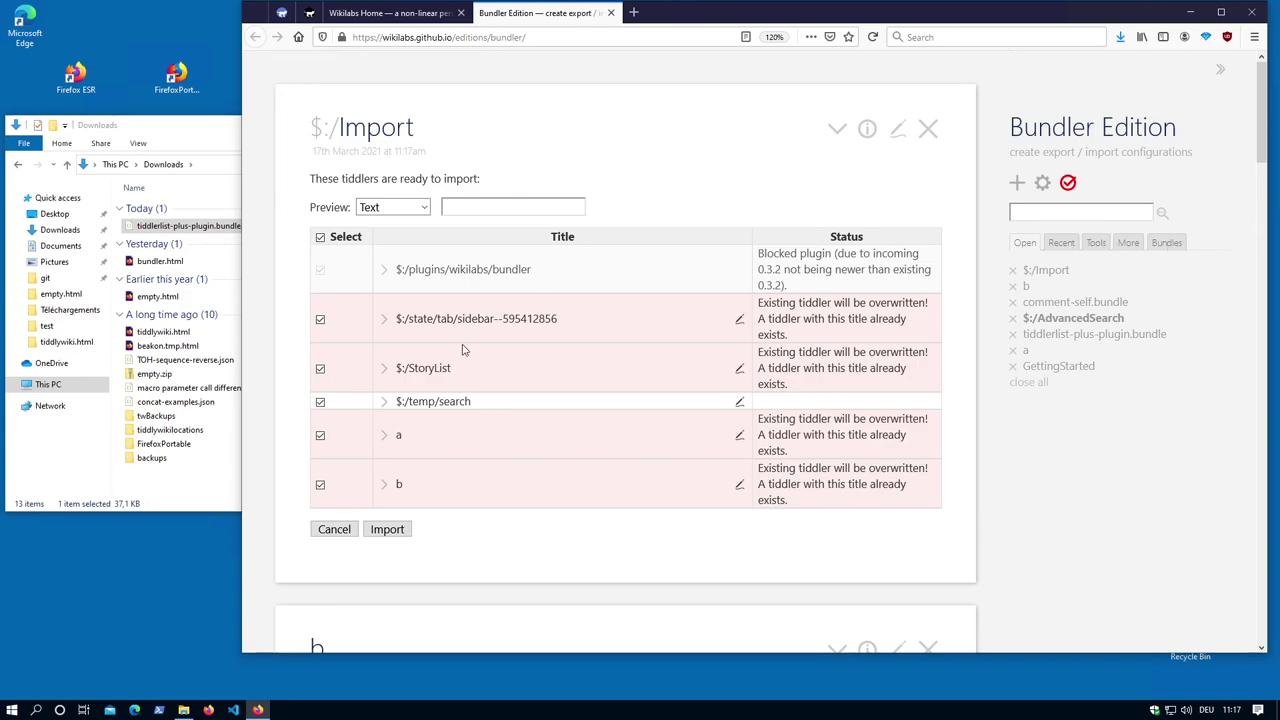
{"action": "left_click", "coordinate": [384, 531]}
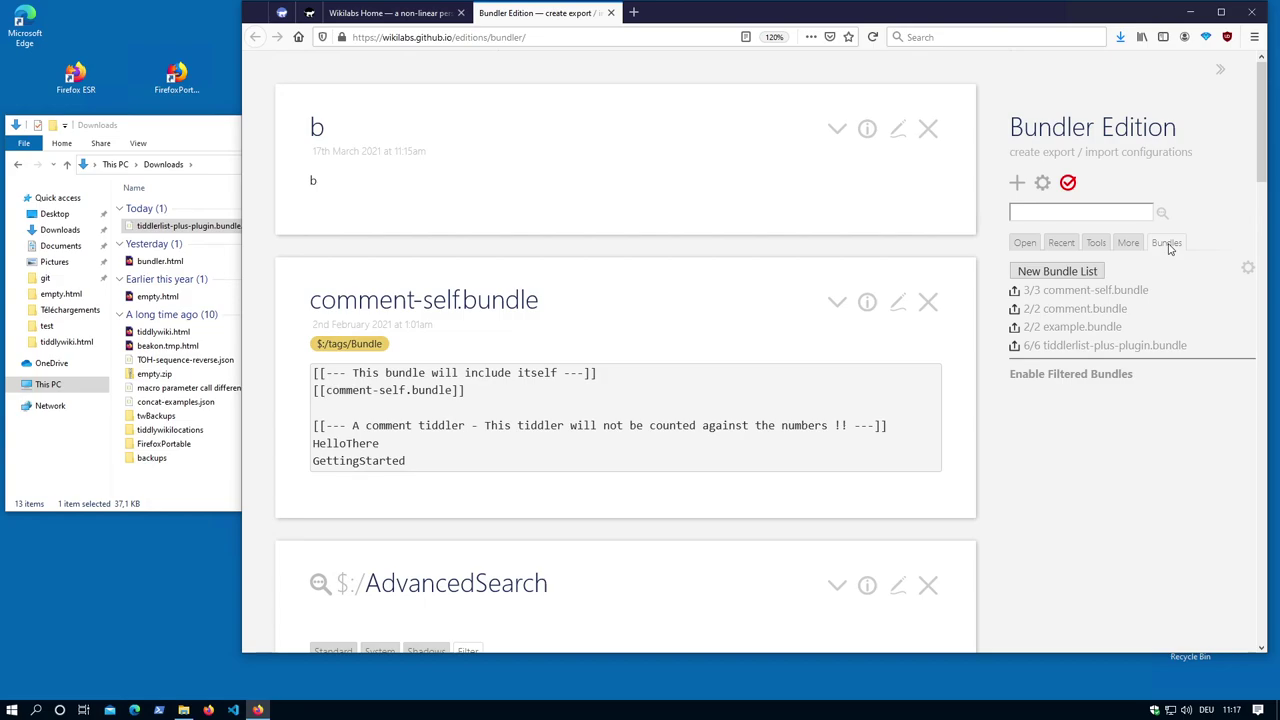
{"action": "left_click", "coordinate": [928, 128]}
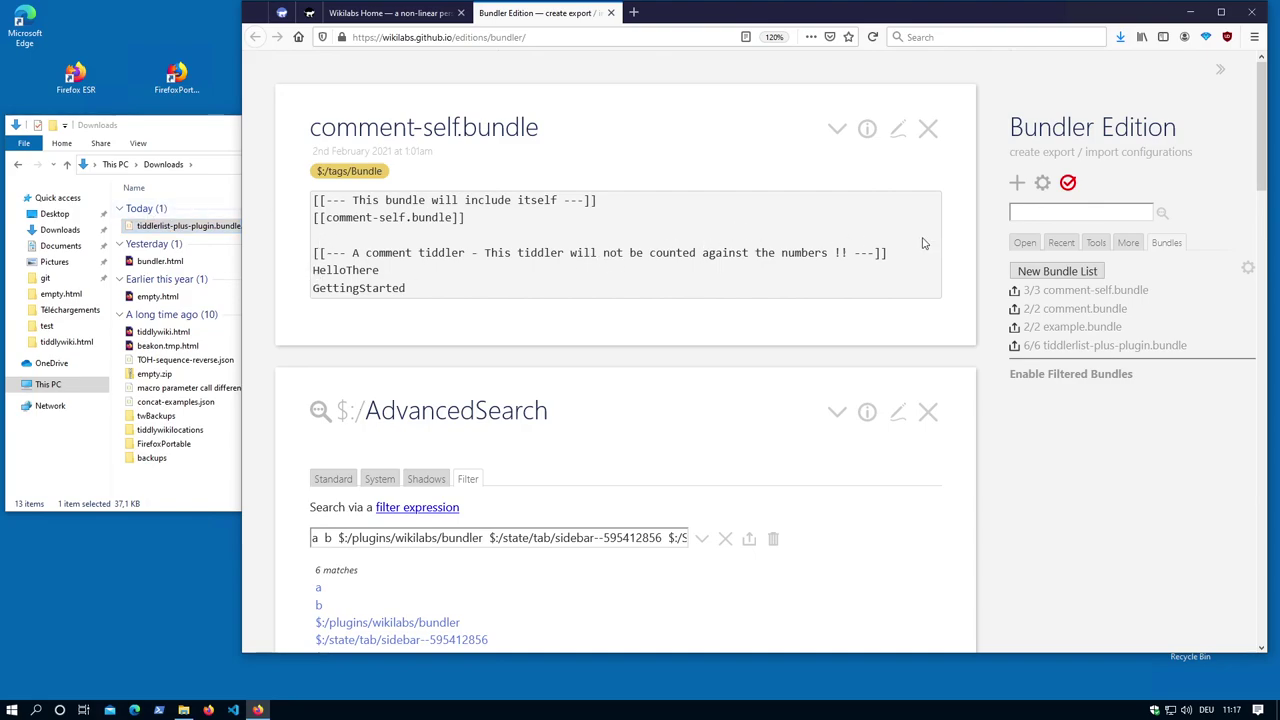
- Browse the Control Panel's Appearance Story View and Theme options, then close $:/ControlPanel
{"action": "left_click", "coordinate": [1043, 184]}
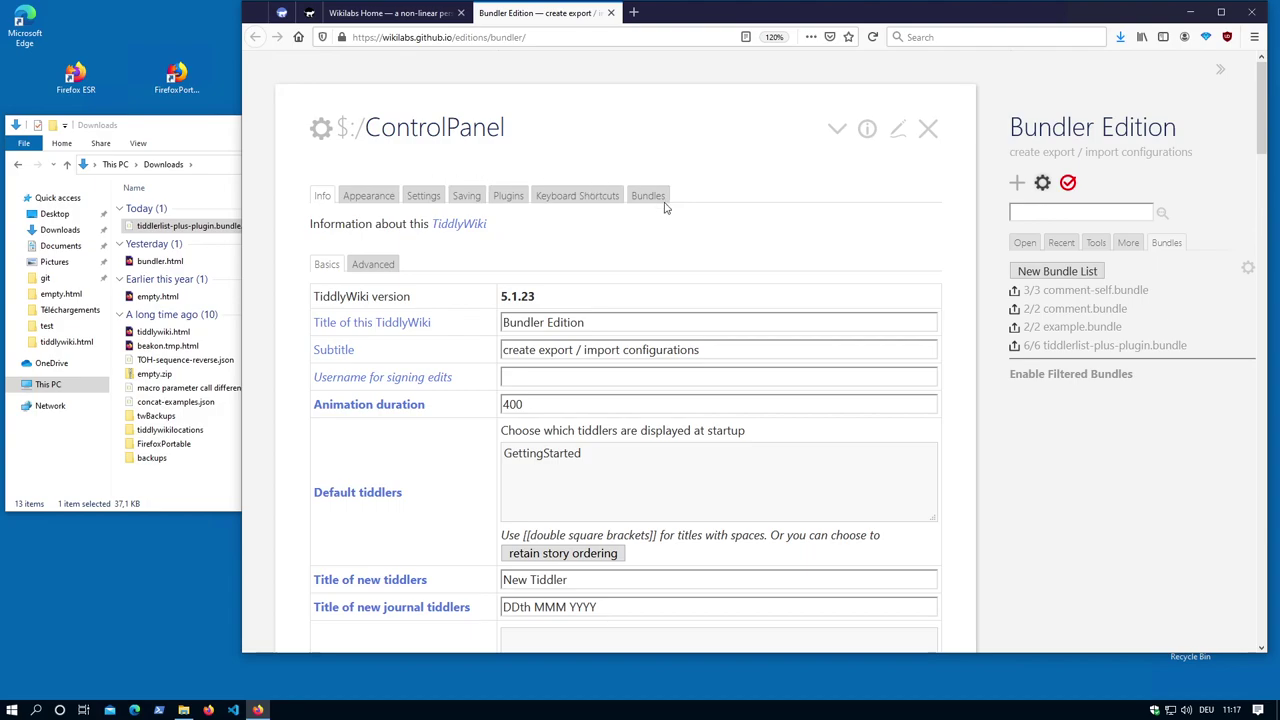
{"action": "left_click", "coordinate": [356, 198]}
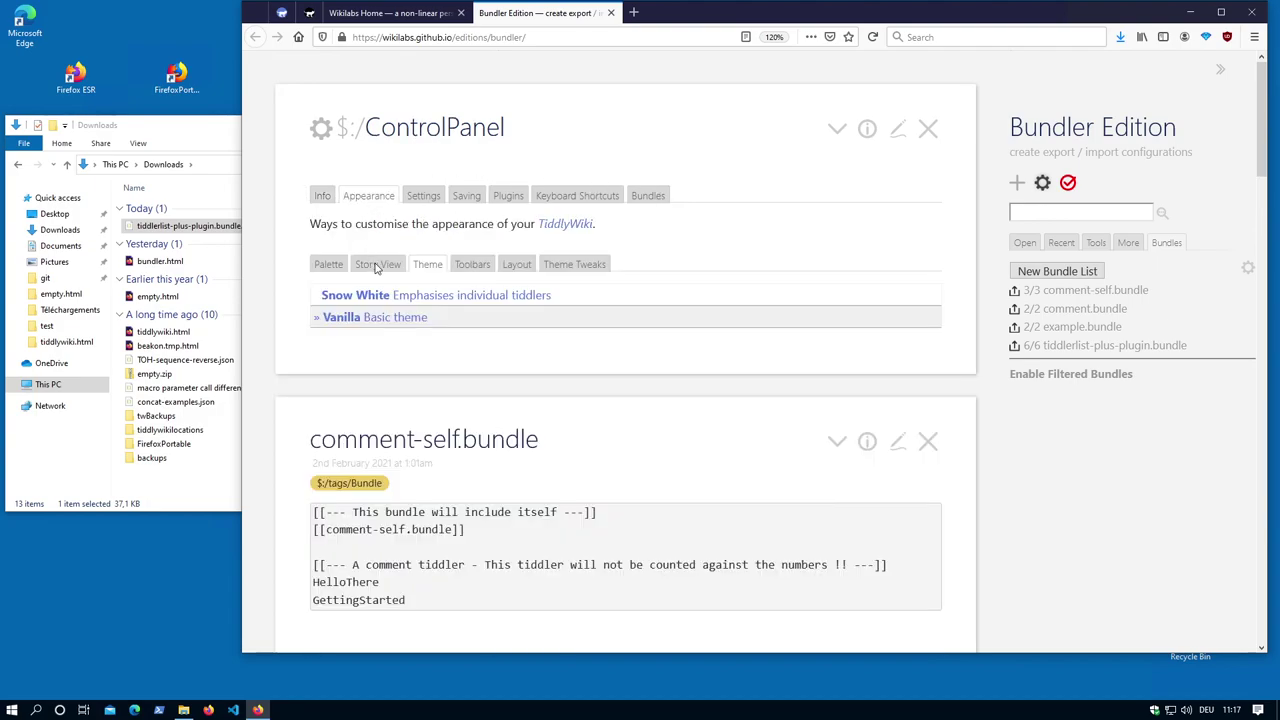
{"action": "left_click", "coordinate": [376, 265]}
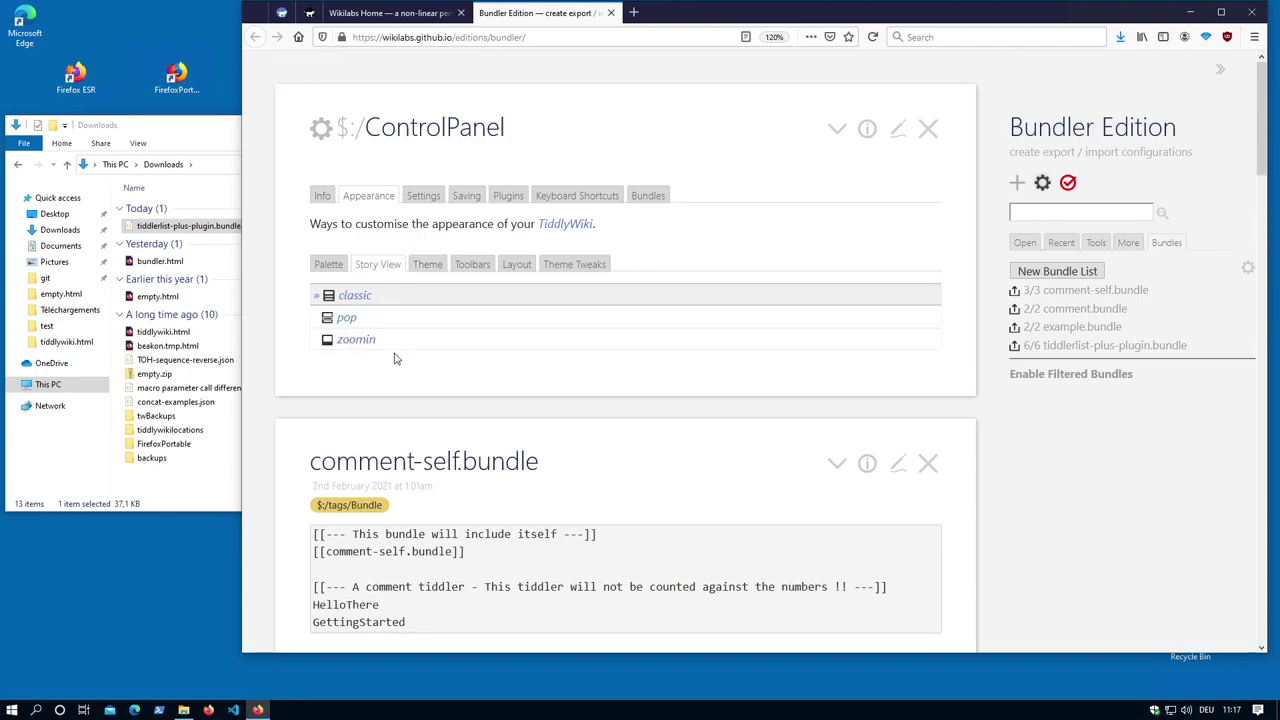
{"action": "left_click", "coordinate": [427, 267]}
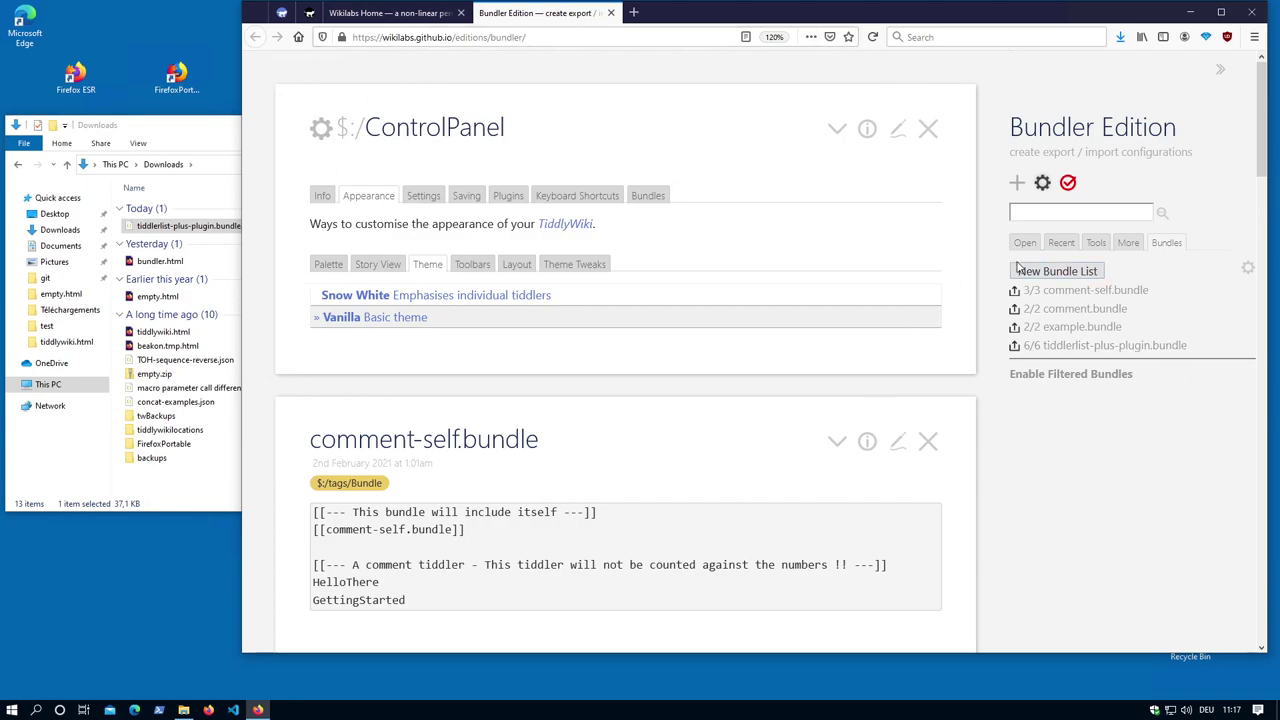
{"action": "left_click", "coordinate": [929, 129]}
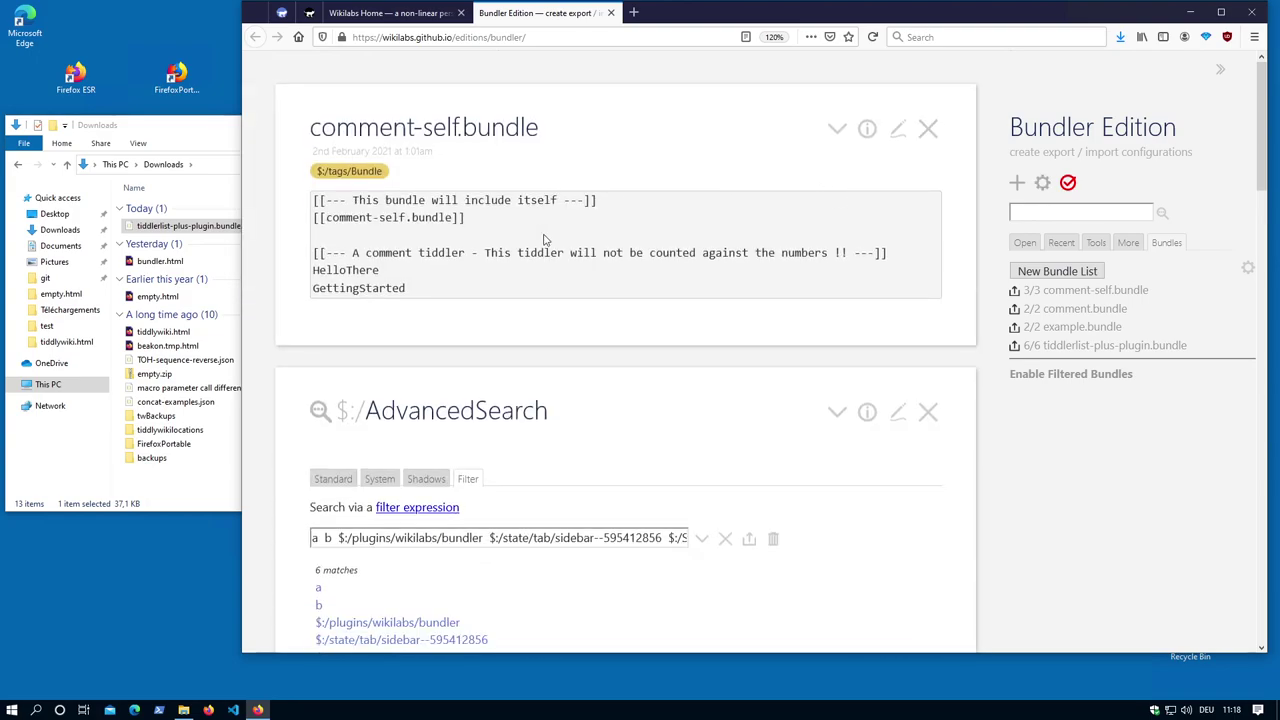
- Turn on Enable Import Bundle in bundler-config and drop tiddlerlist-plus-plugin.bundle onto the wiki
{"action": "scroll", "coordinate": [546, 340], "scroll_direction": "down", "scroll_amount": 4}
{"action": "scroll", "coordinate": [580, 288], "scroll_direction": "down", "scroll_amount": 2}
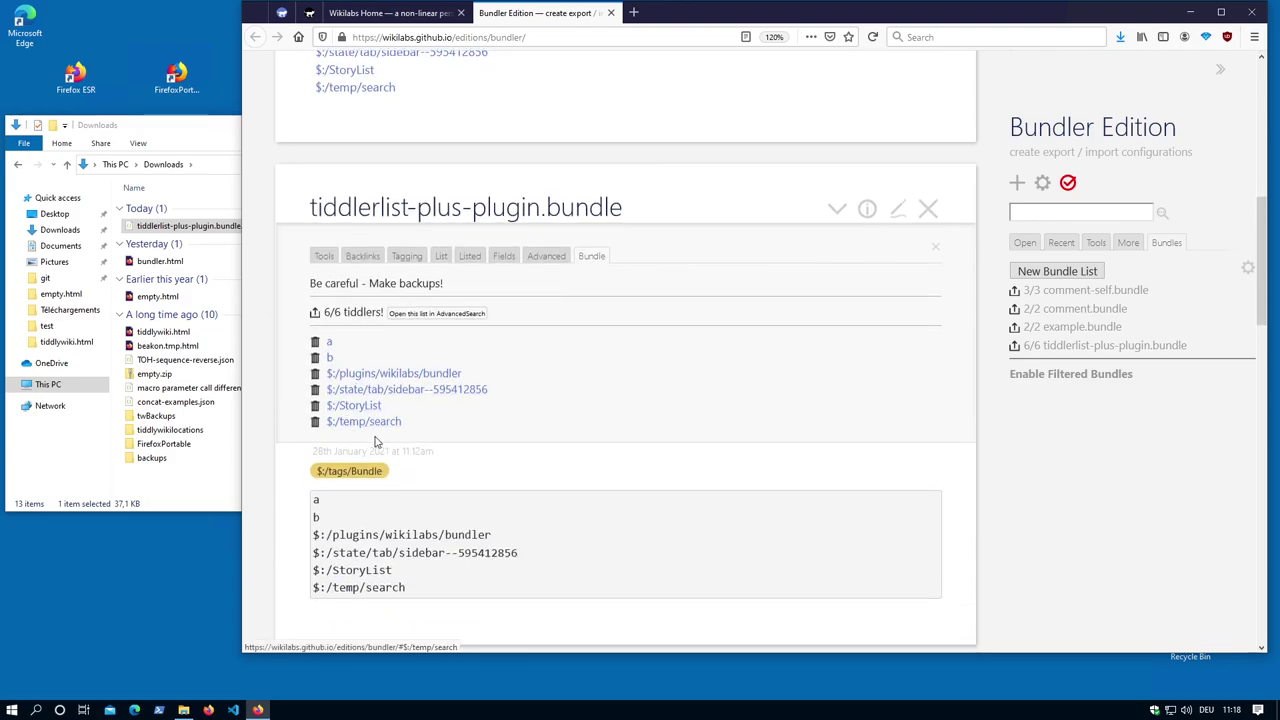
{"action": "left_click", "coordinate": [1248, 268]}
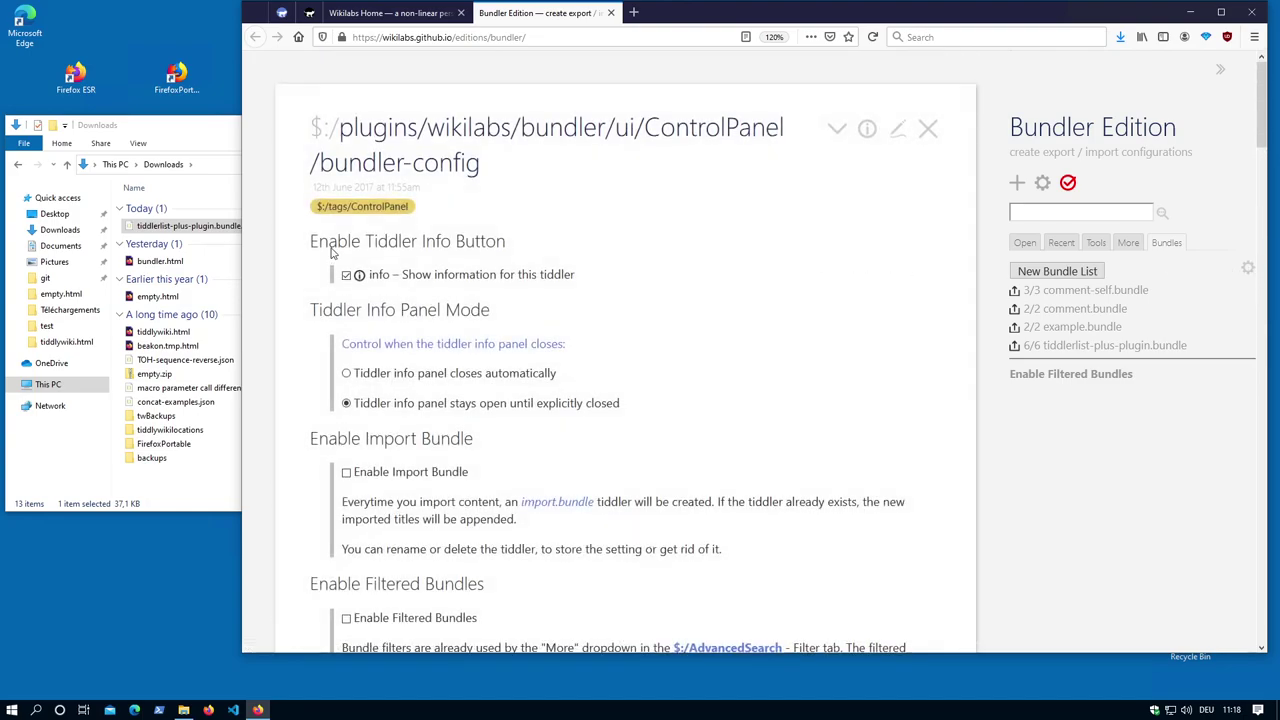
{"action": "scroll", "coordinate": [855, 263], "scroll_direction": "down", "scroll_amount": 2}
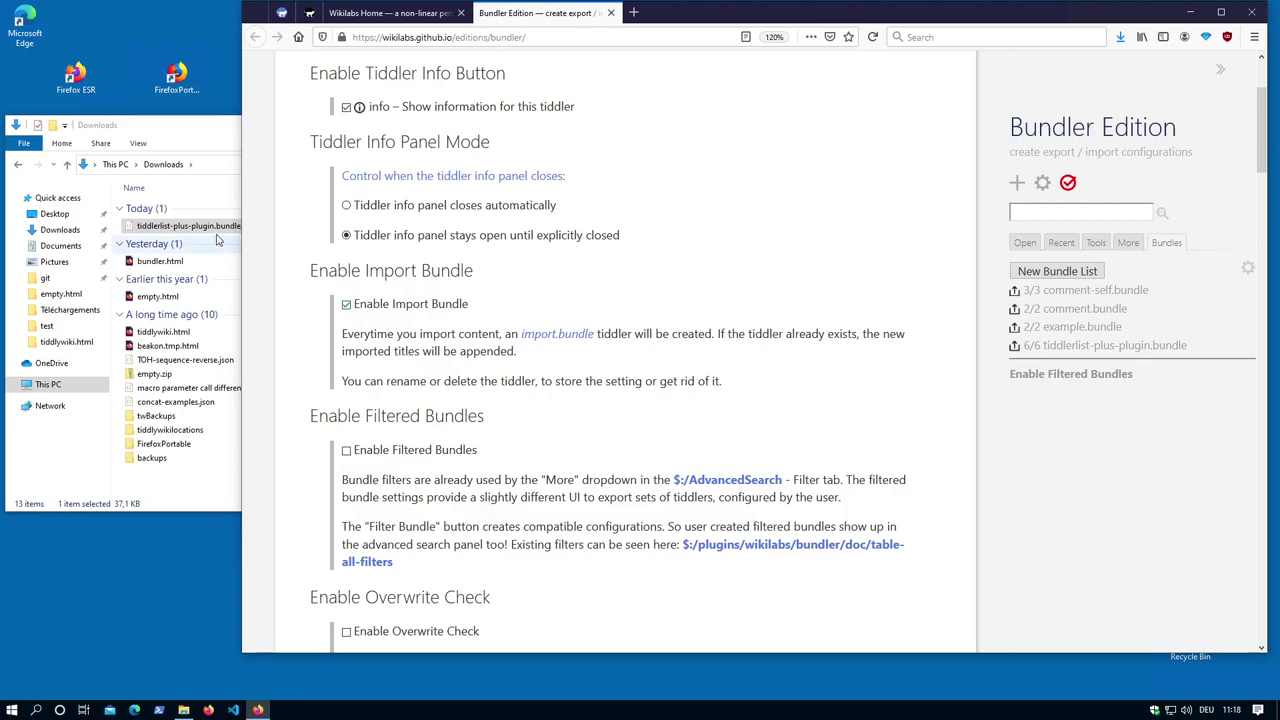
{"action": "left_click_drag", "start_coordinate": [188, 226], "coordinate": [680, 453]}
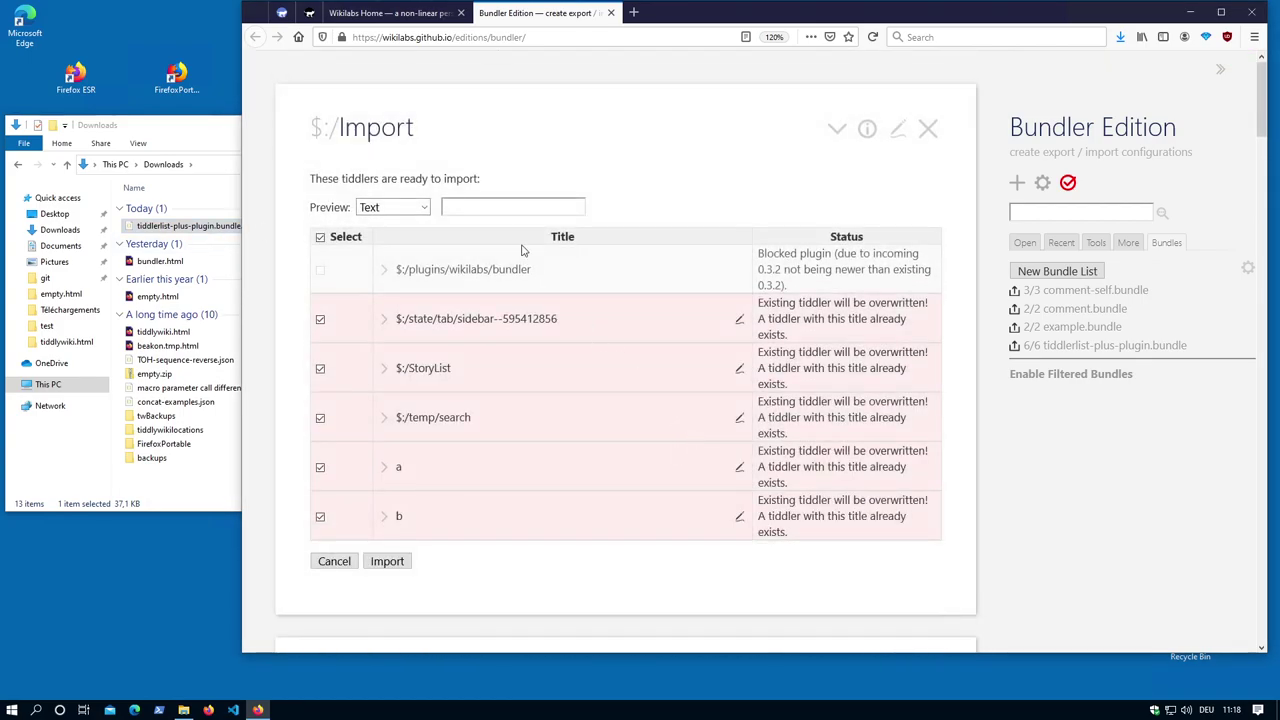
- Import the bundle's tiddlers twice, opening import.bundle from the Recent list after each import
{"action": "left_click", "coordinate": [389, 562]}
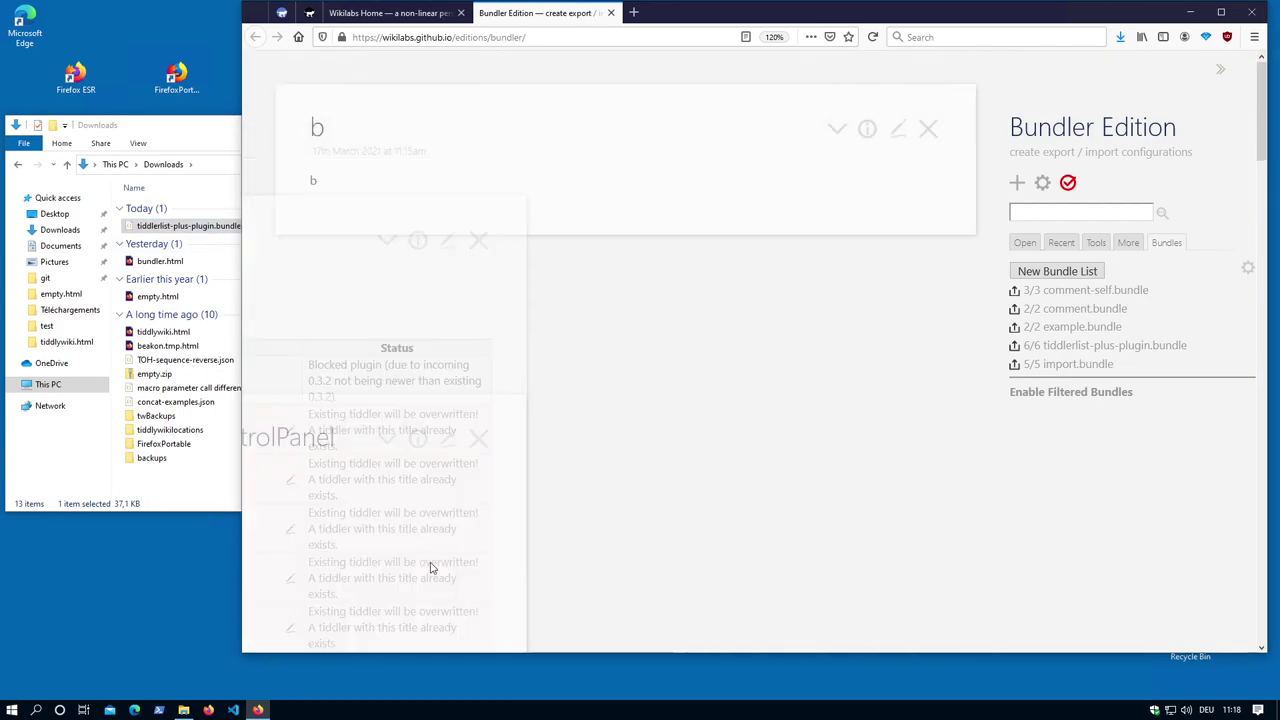
{"action": "left_click", "coordinate": [1061, 243]}
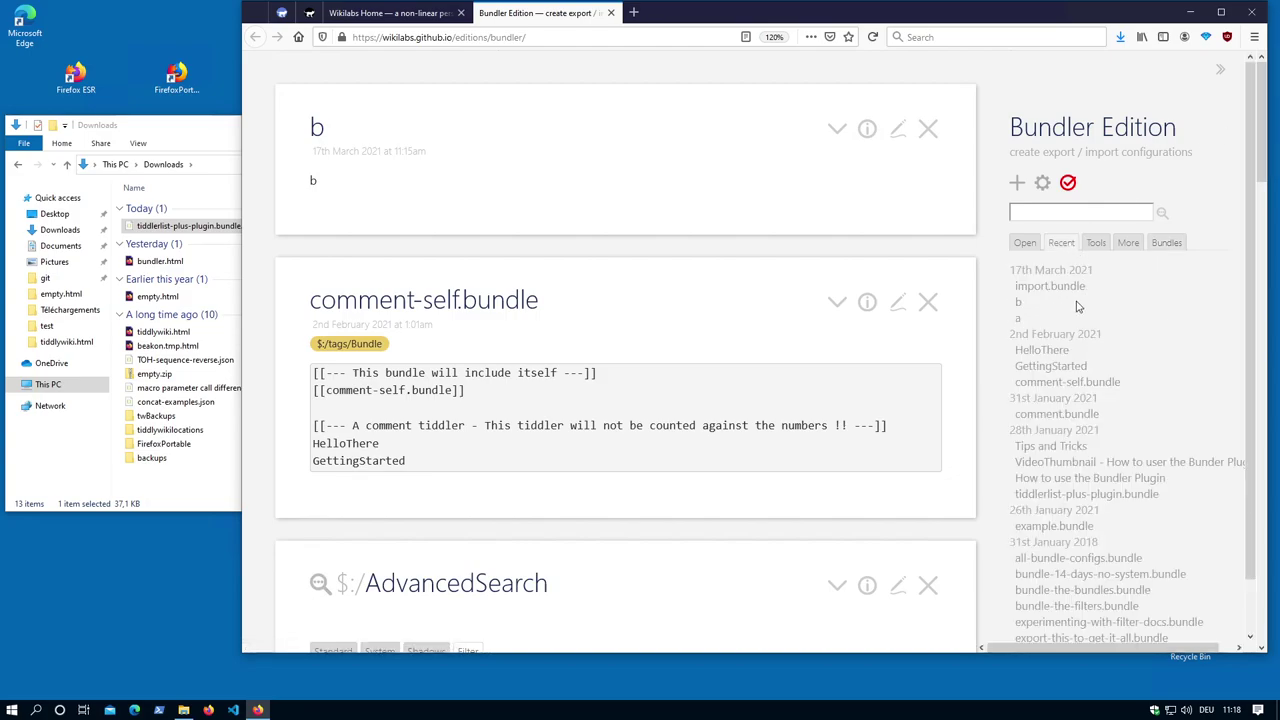
{"action": "left_click", "coordinate": [1055, 287]}
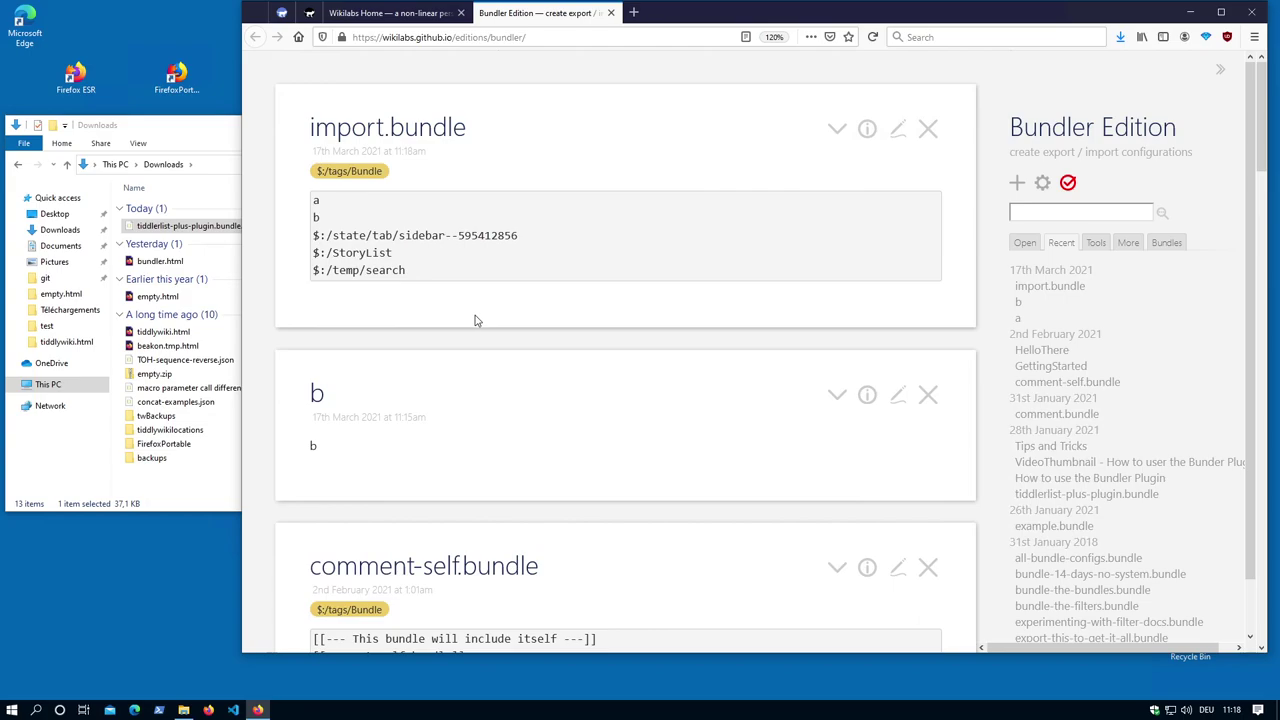
{"action": "left_click_drag", "start_coordinate": [210, 230], "coordinate": [540, 200]}
{"action": "left_click", "coordinate": [387, 561]}
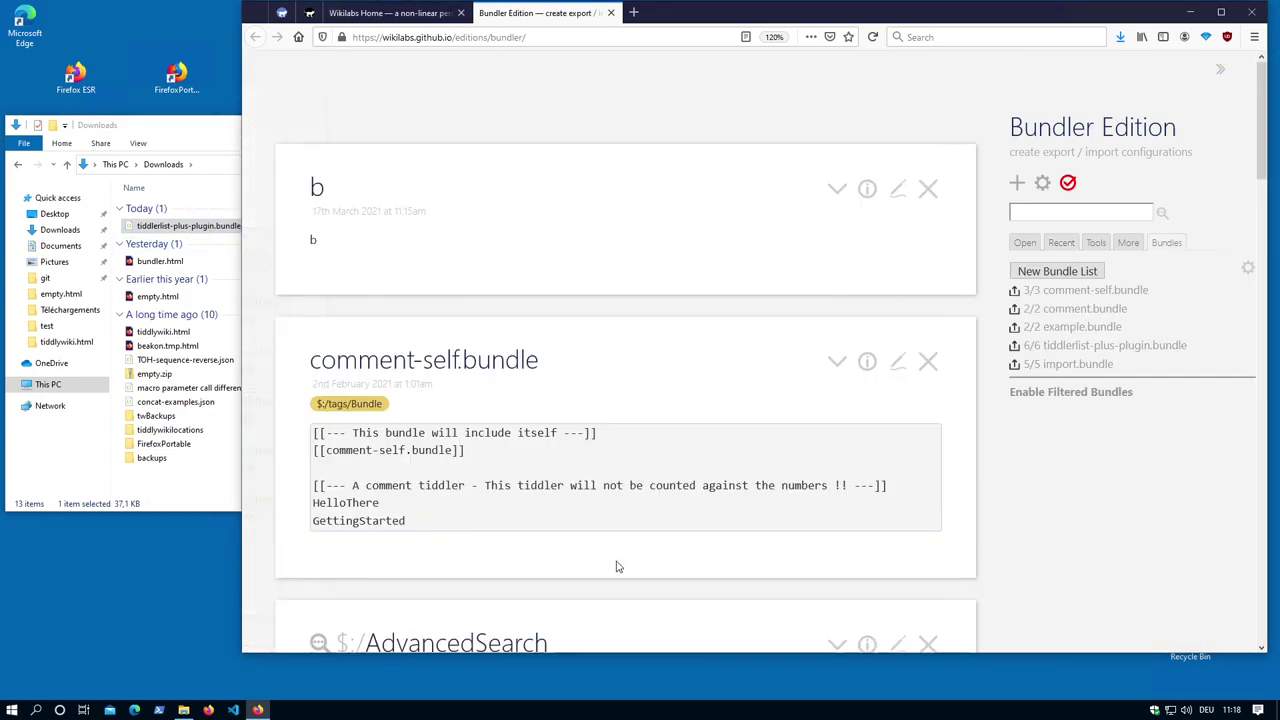
{"action": "scroll", "coordinate": [569, 409], "scroll_direction": "down", "scroll_amount": 2}
{"action": "scroll", "coordinate": [569, 409], "scroll_direction": "up", "scroll_amount": 1}
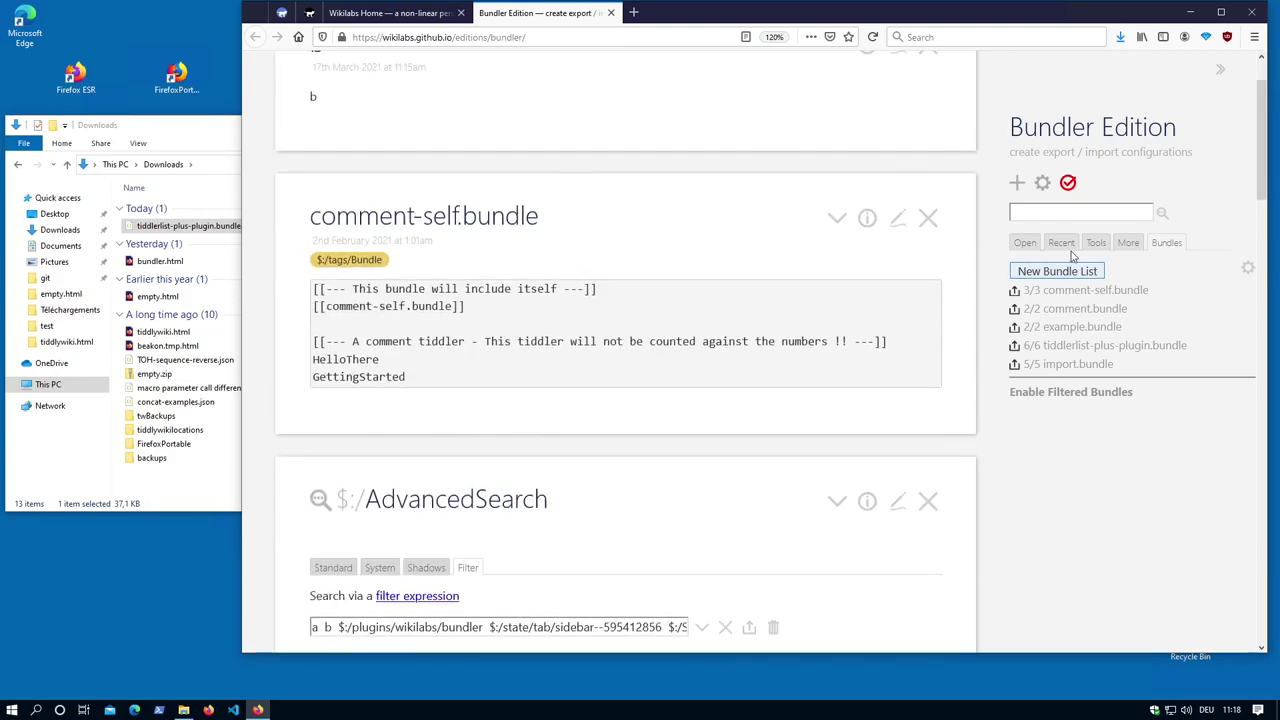
{"action": "left_click", "coordinate": [1061, 242]}
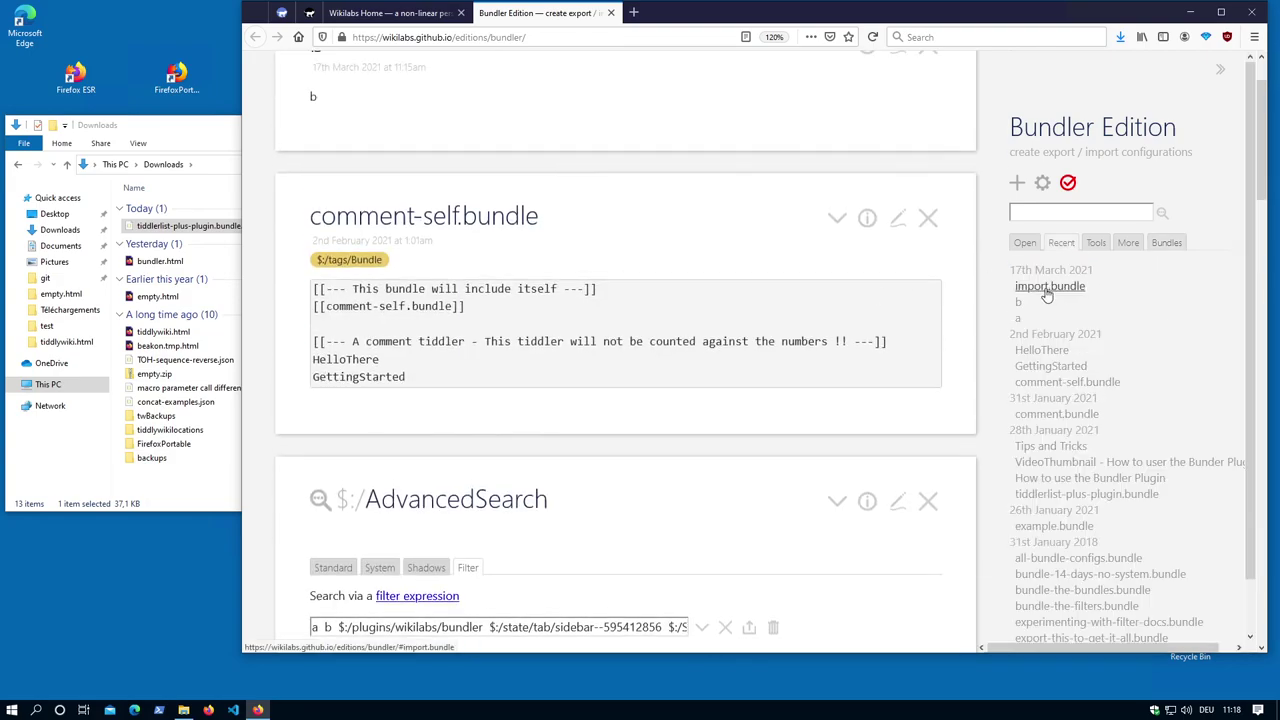
{"action": "left_click", "coordinate": [1049, 288]}
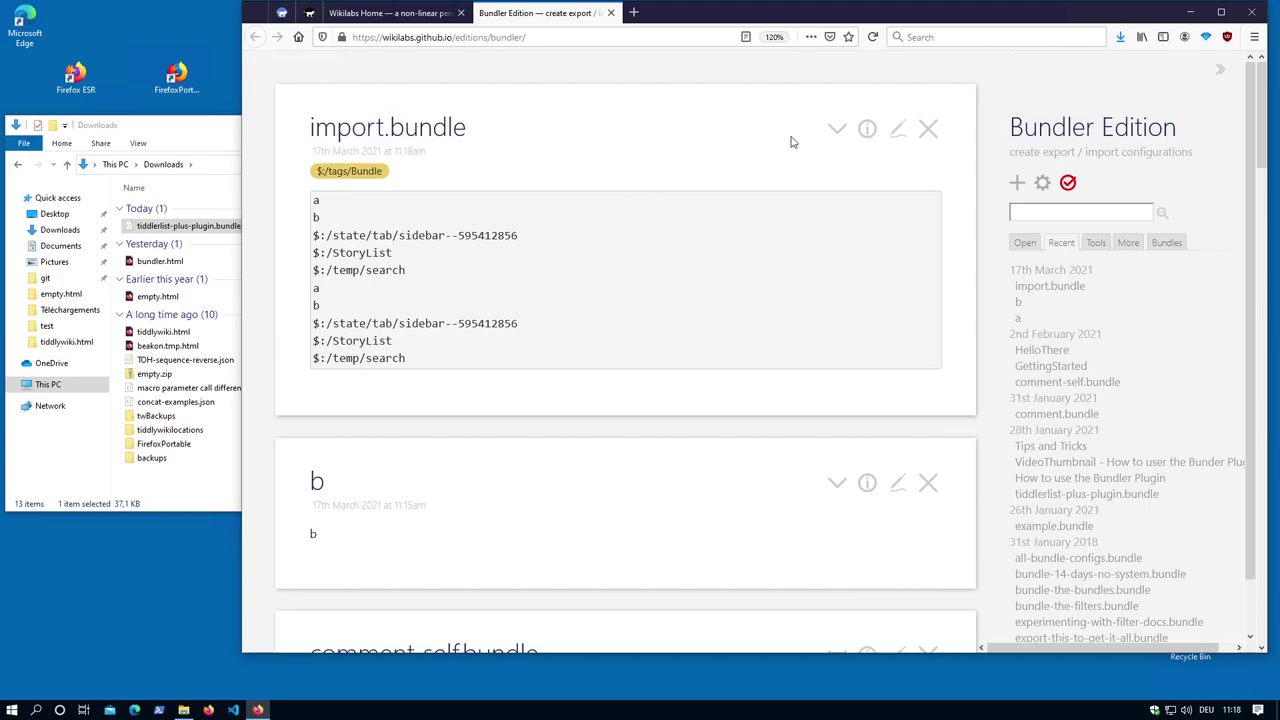
- Rename the import.bundle tiddler to test.bundle and save it
{"action": "left_click", "coordinate": [898, 130]}
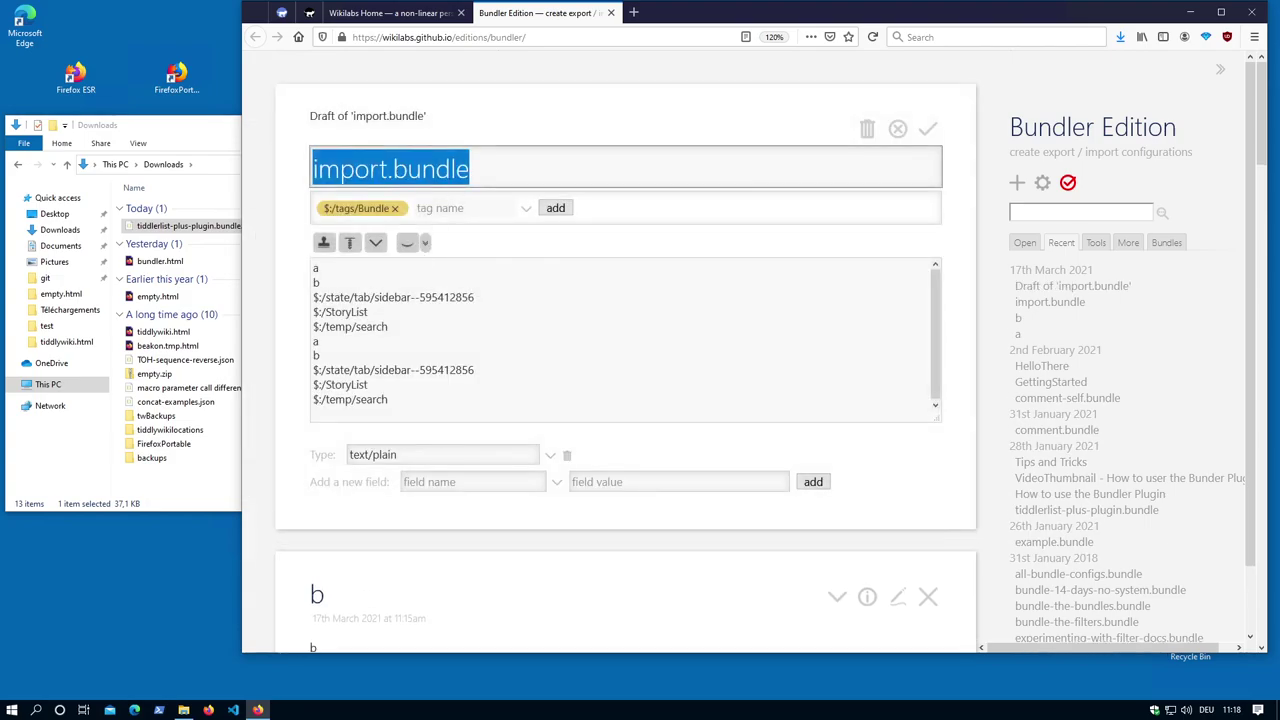
{"action": "left_click", "coordinate": [470, 169]}
{"action": "double_click", "coordinate": [371, 169]}
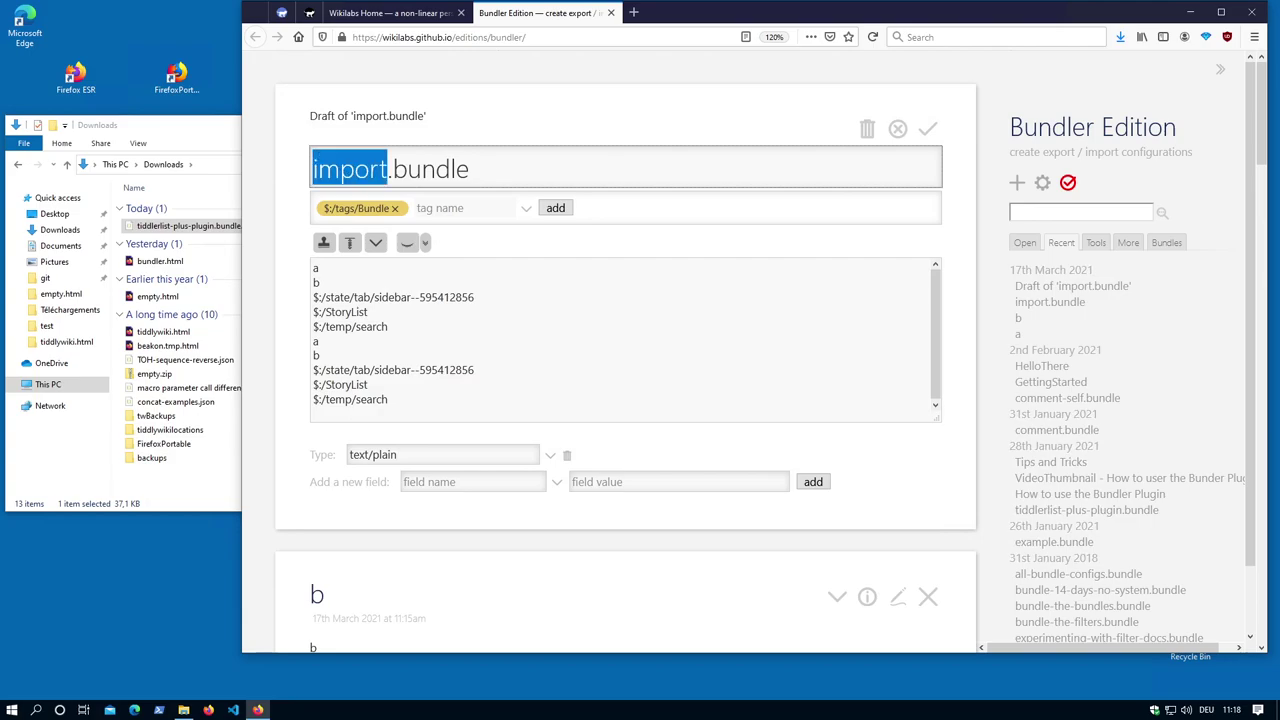
{"action": "type", "text": "test"}
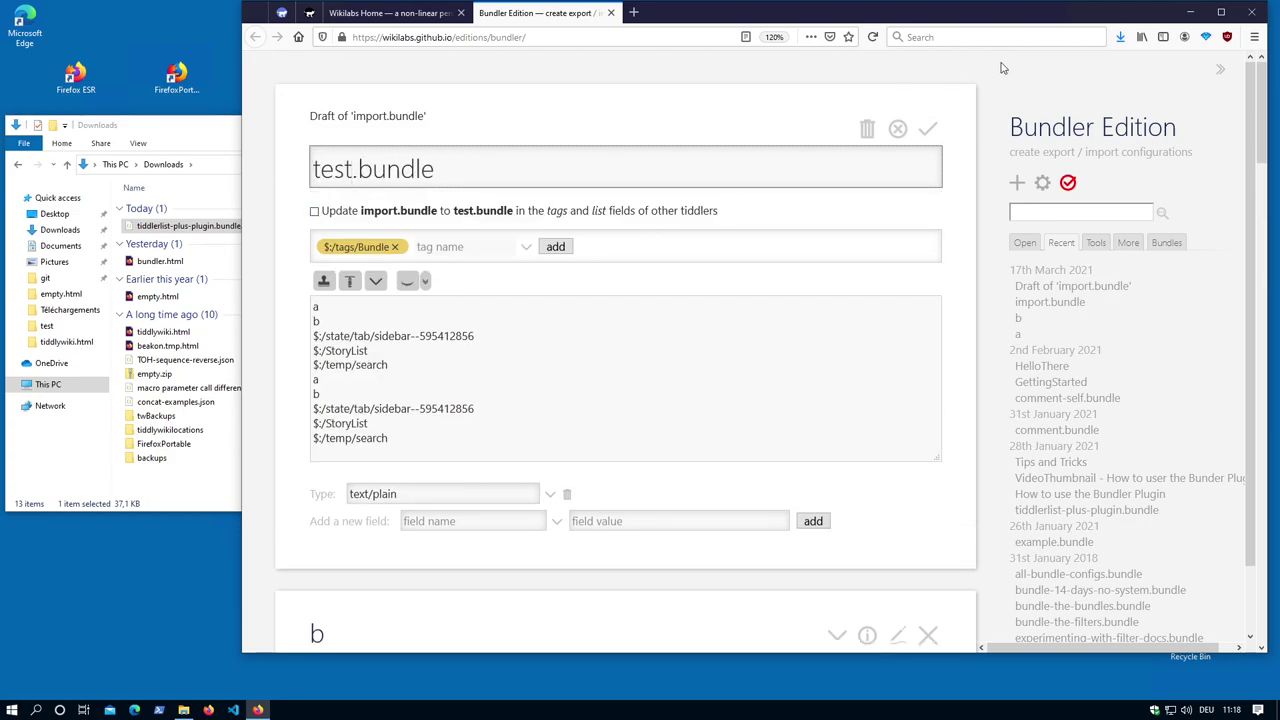
{"action": "left_click", "coordinate": [928, 129]}
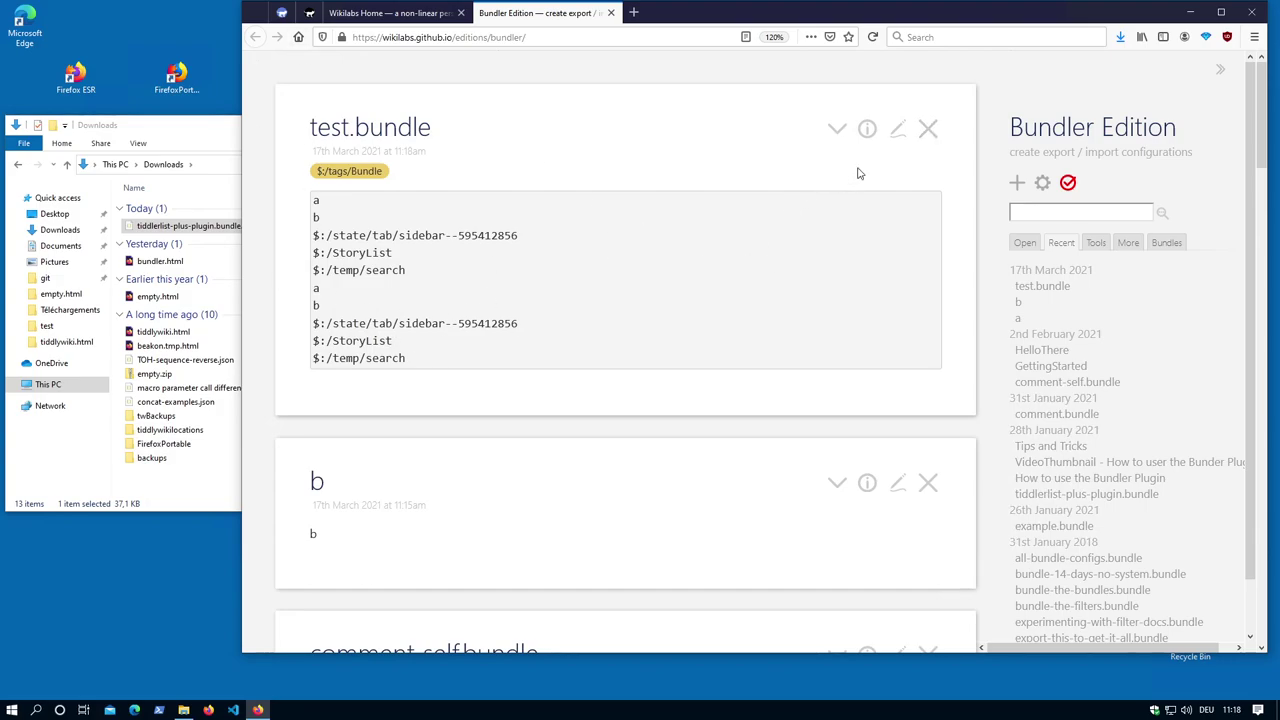
- View test.bundle's Bundle info tab and the sidebar list of bundles
{"action": "left_click", "coordinate": [867, 129]}
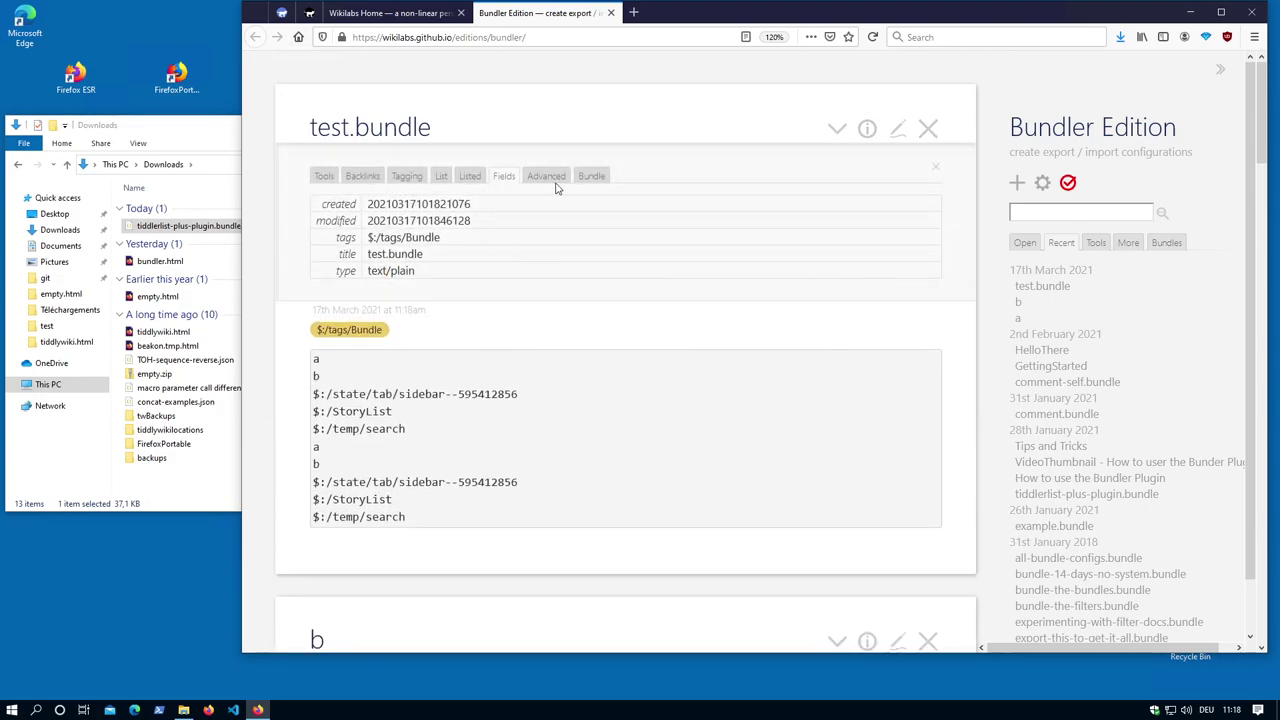
{"action": "left_click", "coordinate": [592, 176]}
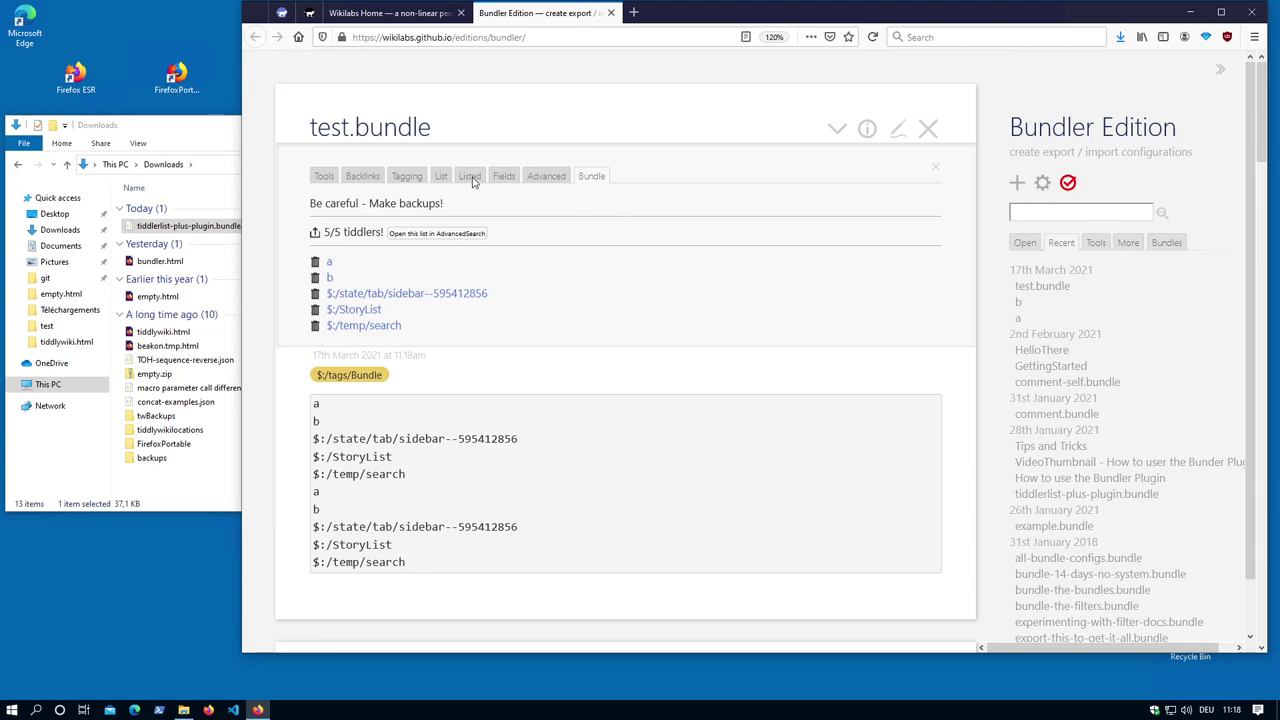
{"action": "left_click", "coordinate": [1166, 243]}
- Set the default TiddlerInfo tab to TiddlerInfoBundle in bundler-config, then close it
{"action": "left_click", "coordinate": [1246, 268]}
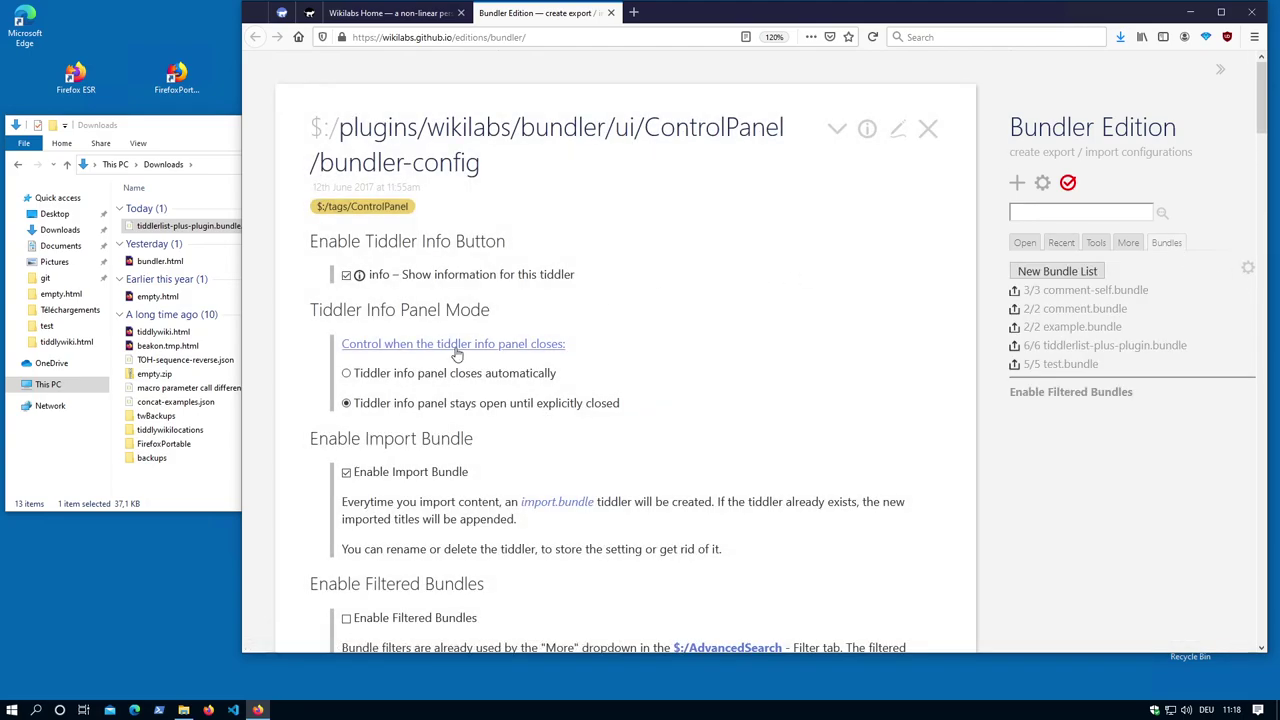
{"action": "scroll", "coordinate": [456, 354], "scroll_direction": "down", "scroll_amount": 4}
{"action": "scroll", "coordinate": [490, 323], "scroll_direction": "down", "scroll_amount": 5}
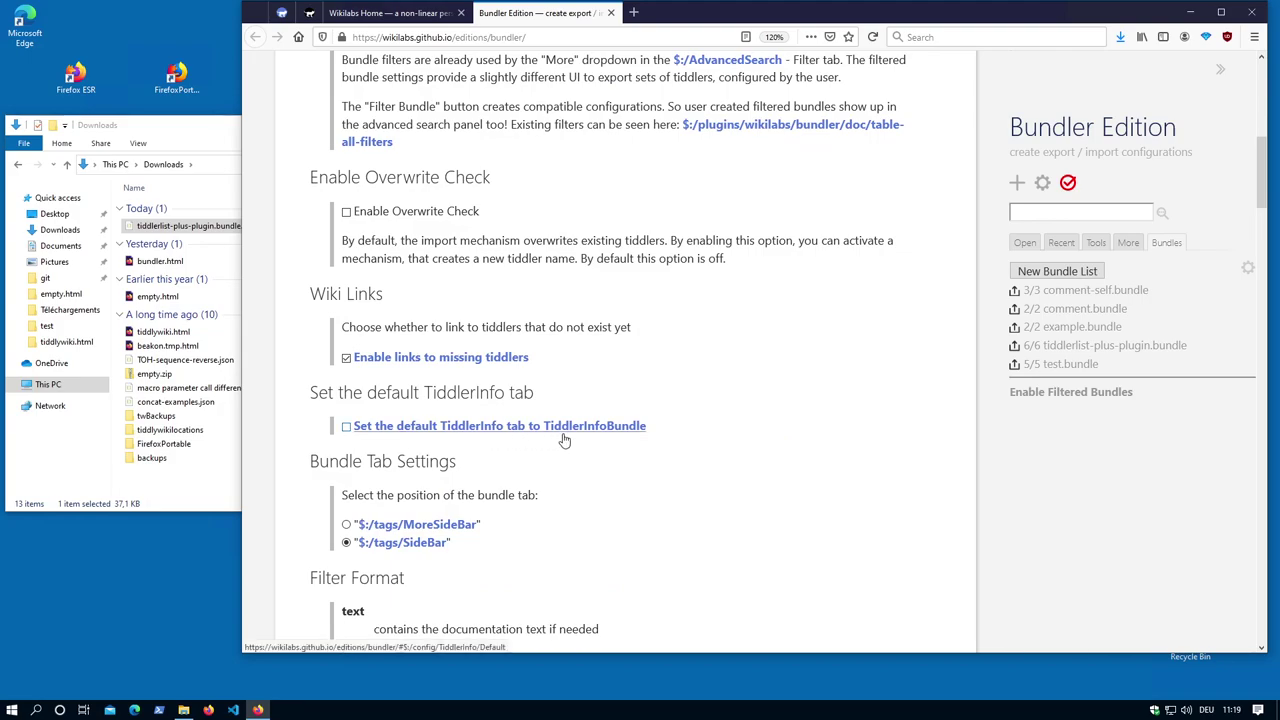
{"action": "left_click", "coordinate": [346, 426]}
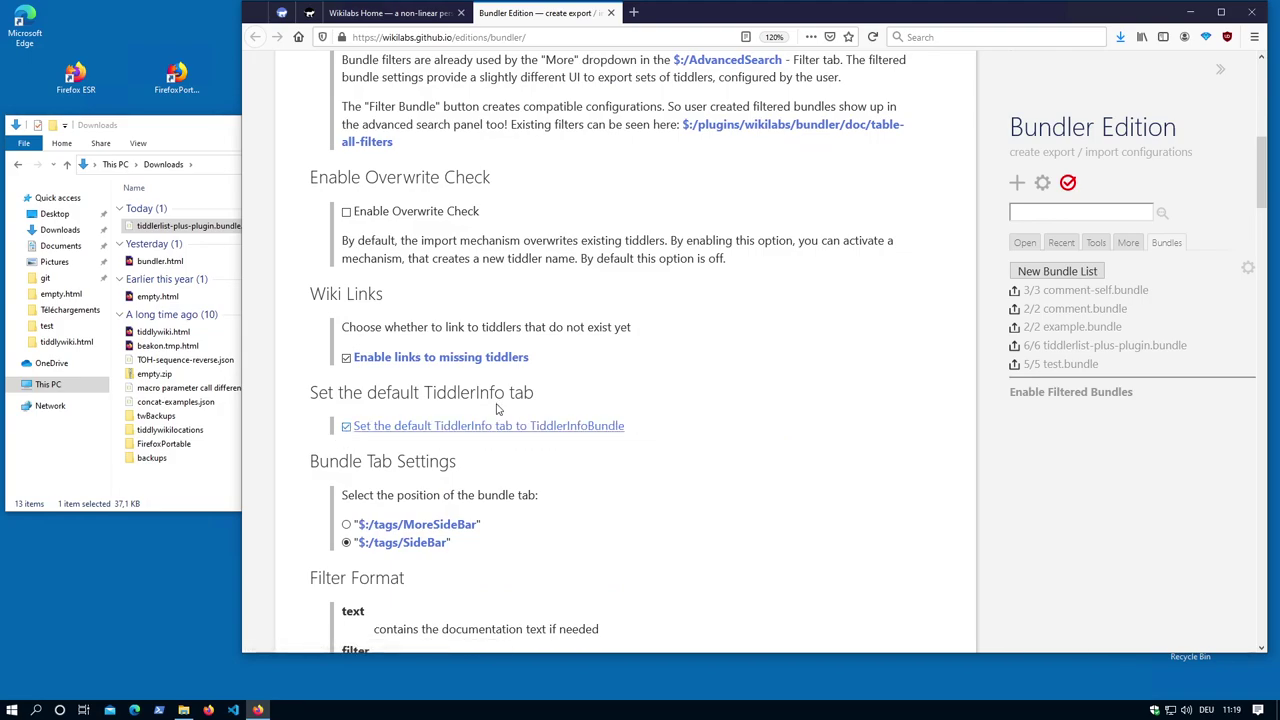
{"action": "scroll", "coordinate": [551, 396], "scroll_direction": "up", "scroll_amount": 6}
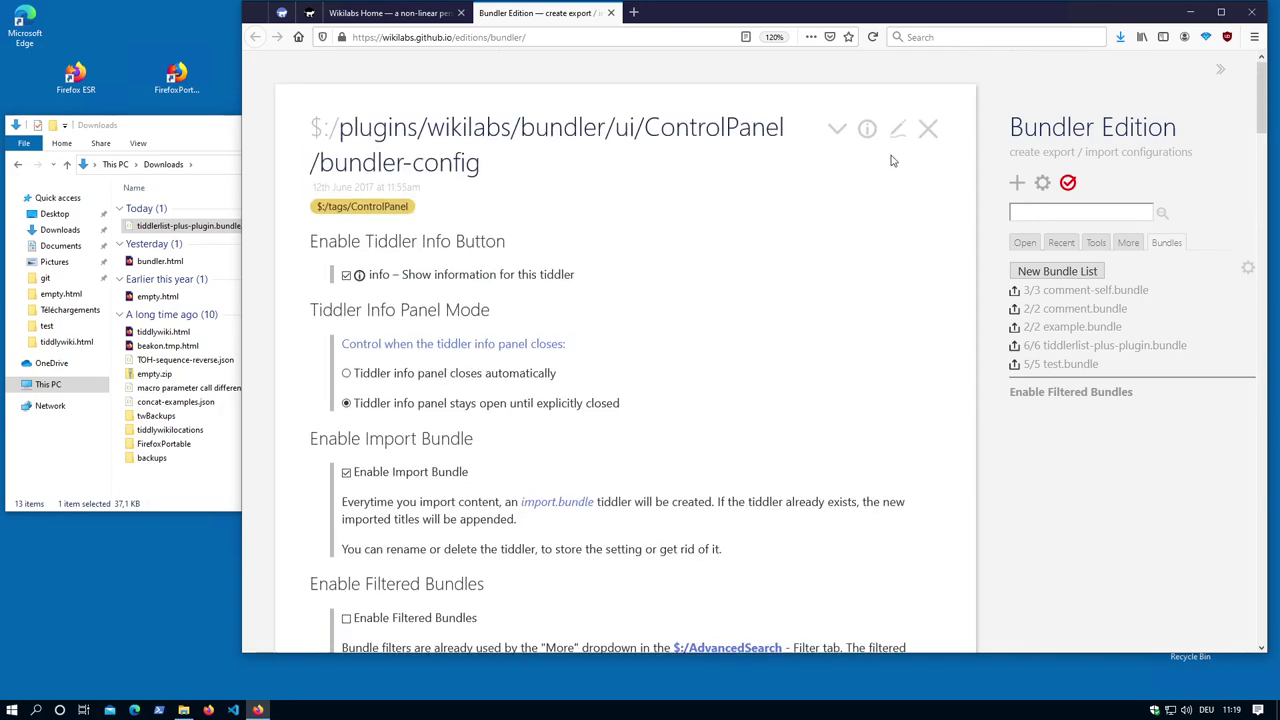
{"action": "left_click", "coordinate": [929, 128]}
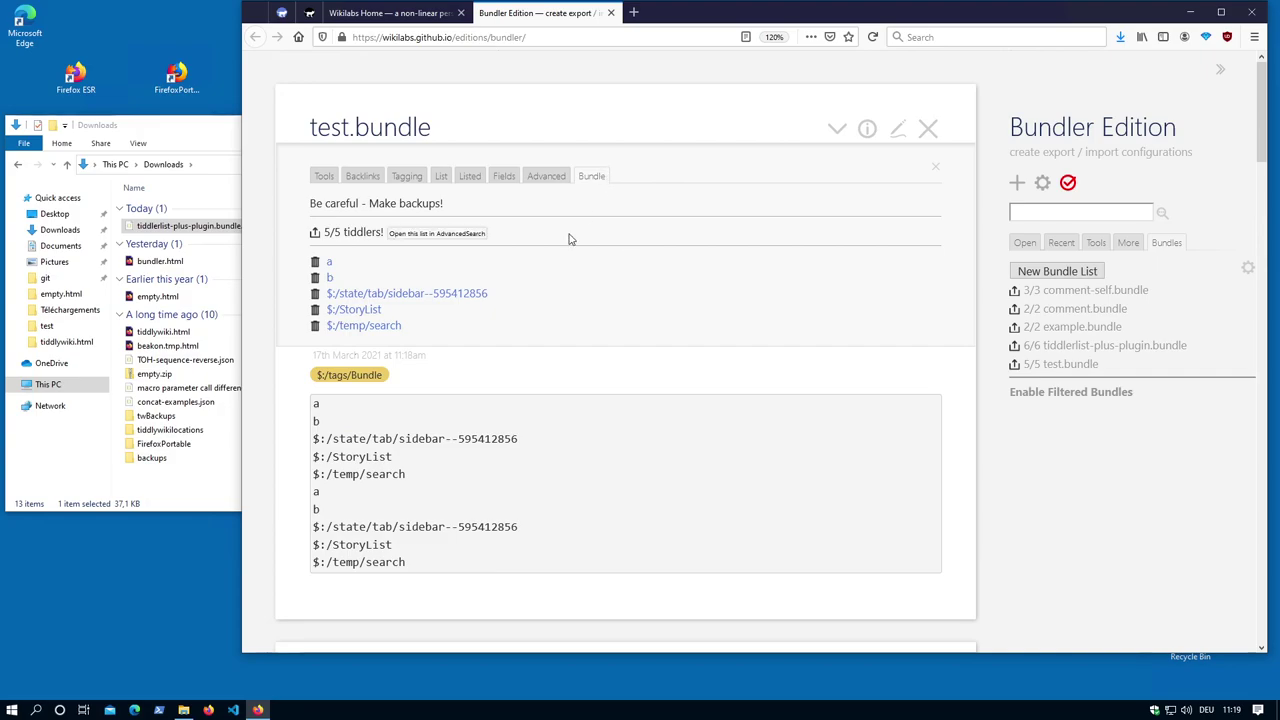
- Show the info panels of comment-self.bundle and comment.bundle from the Bundles list
{"action": "scroll", "coordinate": [548, 291], "scroll_direction": "down", "scroll_amount": 3}
{"action": "scroll", "coordinate": [545, 291], "scroll_direction": "down", "scroll_amount": 1}
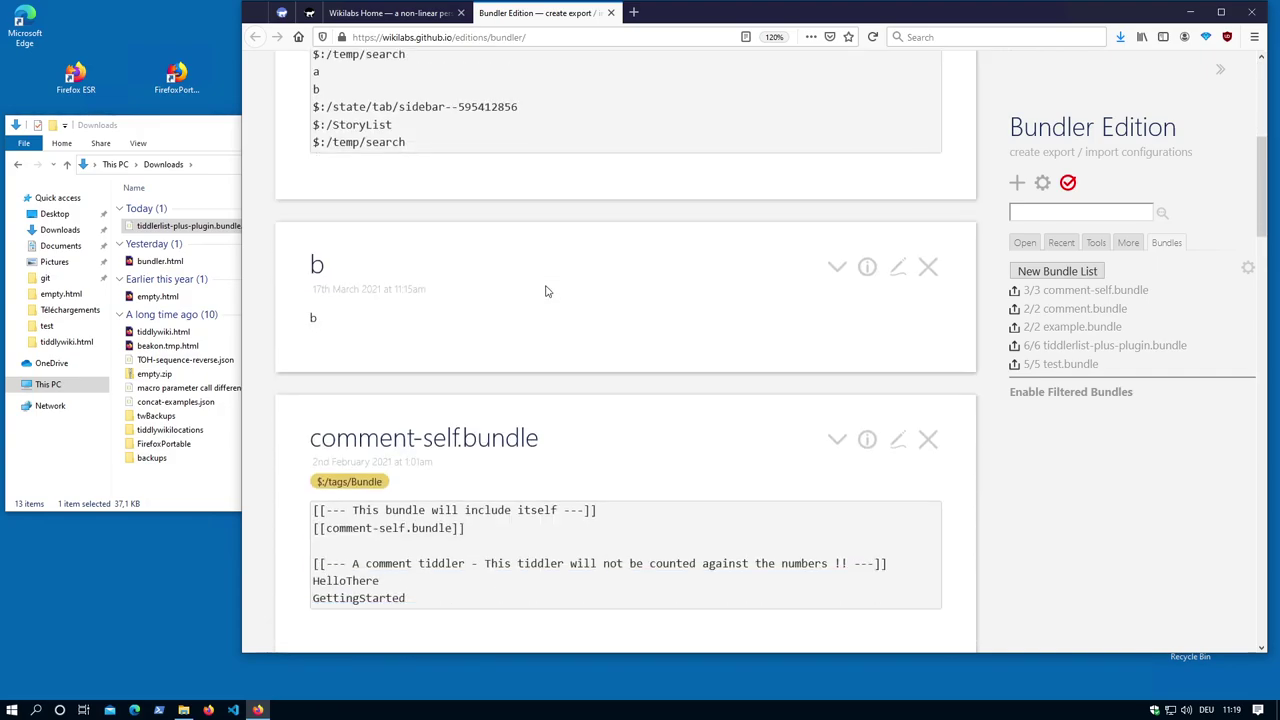
{"action": "left_click", "coordinate": [1052, 295]}
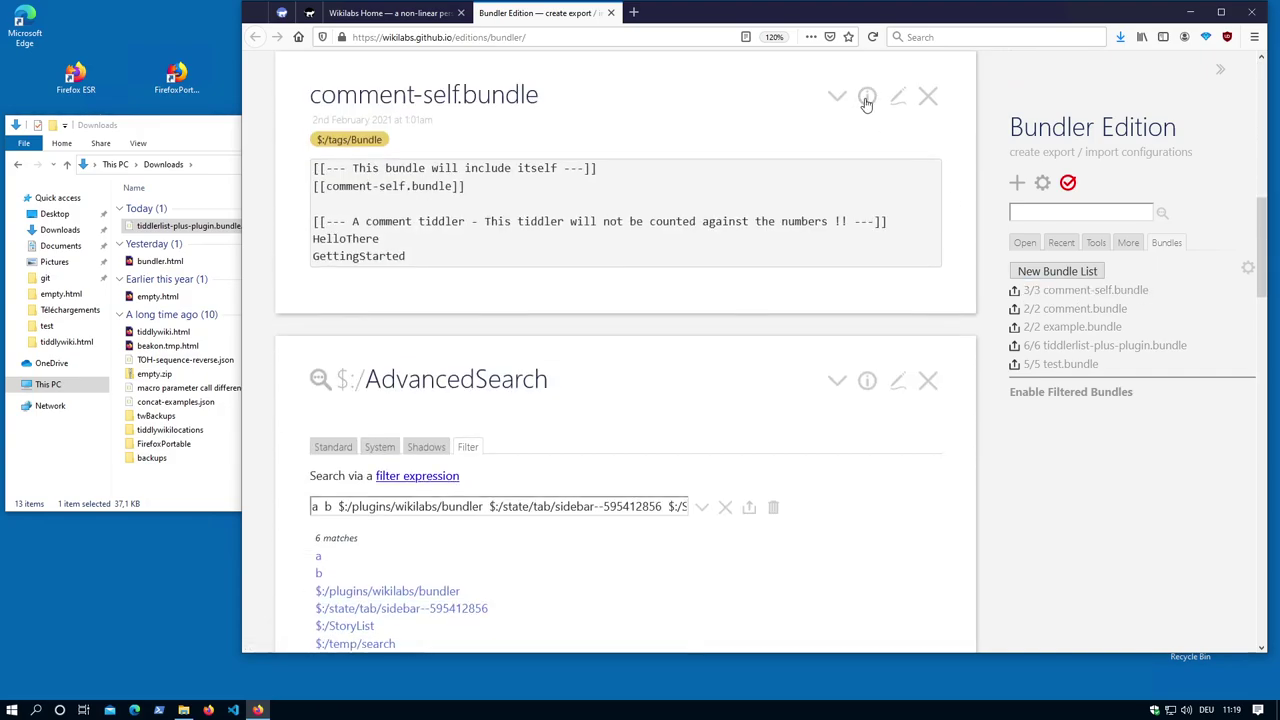
{"action": "left_click", "coordinate": [867, 100]}
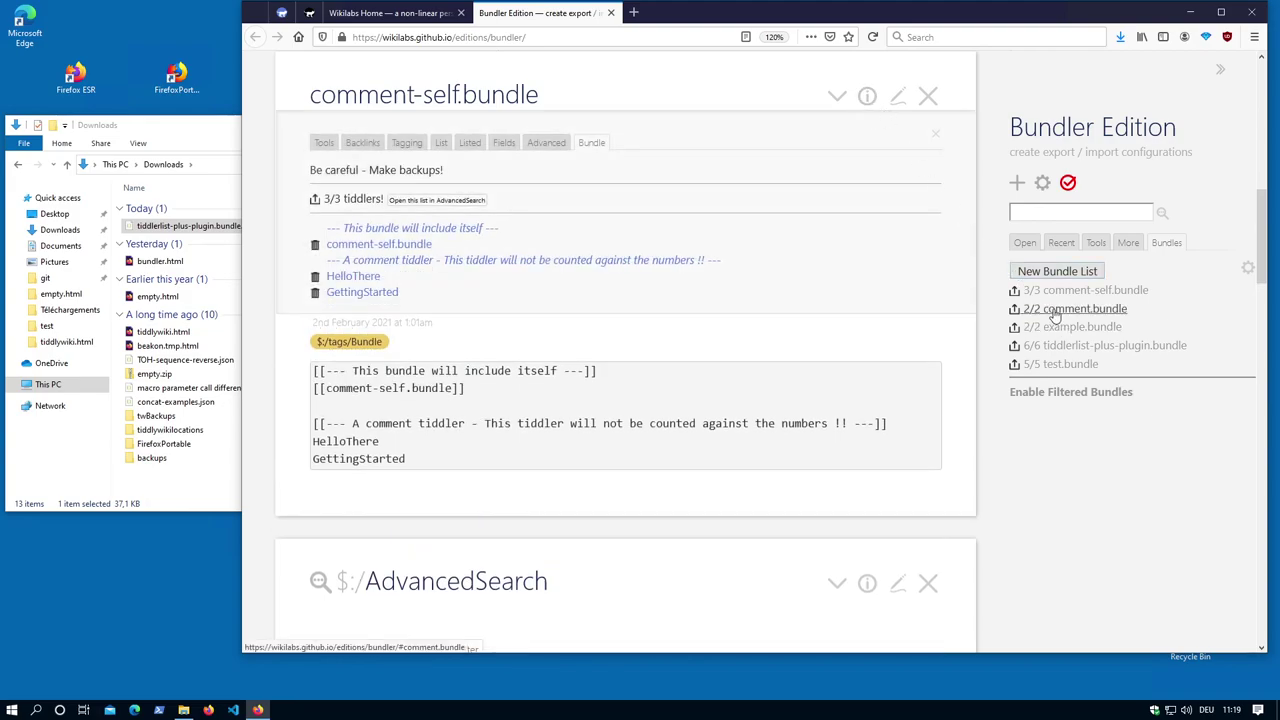
{"action": "left_click", "coordinate": [1058, 310]}
{"action": "left_click", "coordinate": [868, 129]}
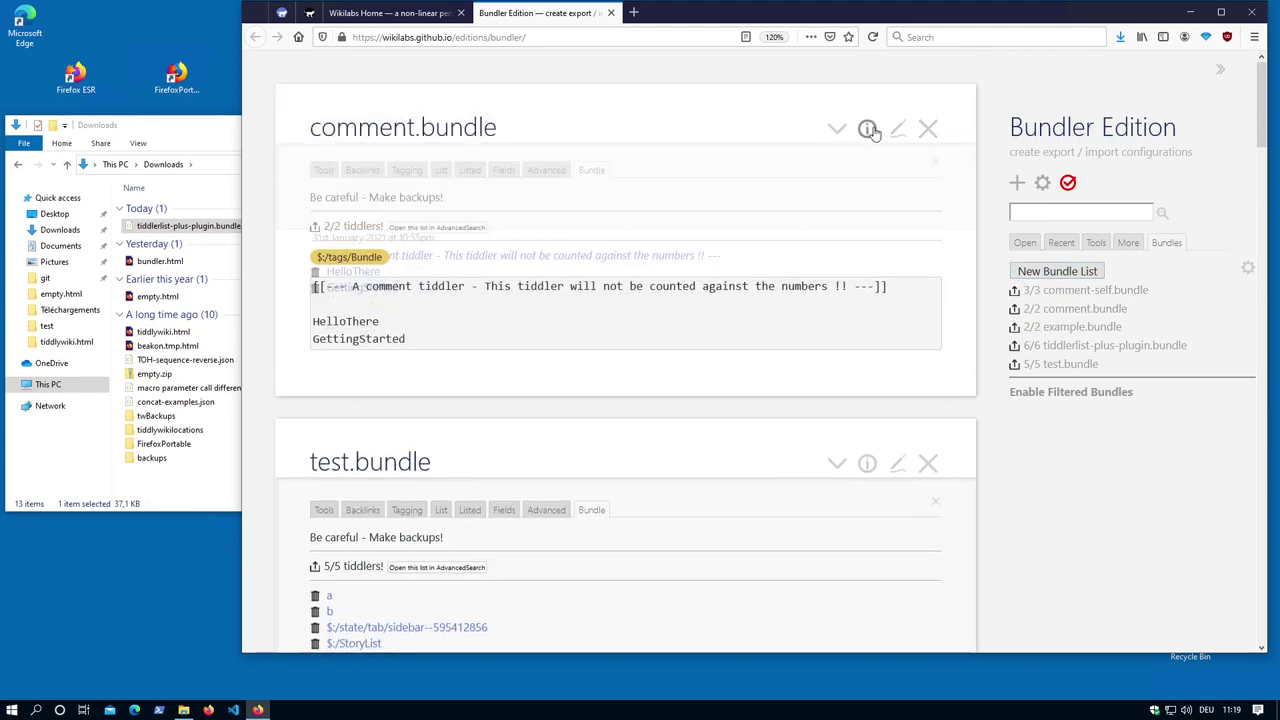
- Open tiddlerlist-plus-plugin.bundle and test.bundle from the sidebar Bundles list
{"action": "scroll", "coordinate": [1040, 338], "scroll_direction": "down", "scroll_amount": 1}
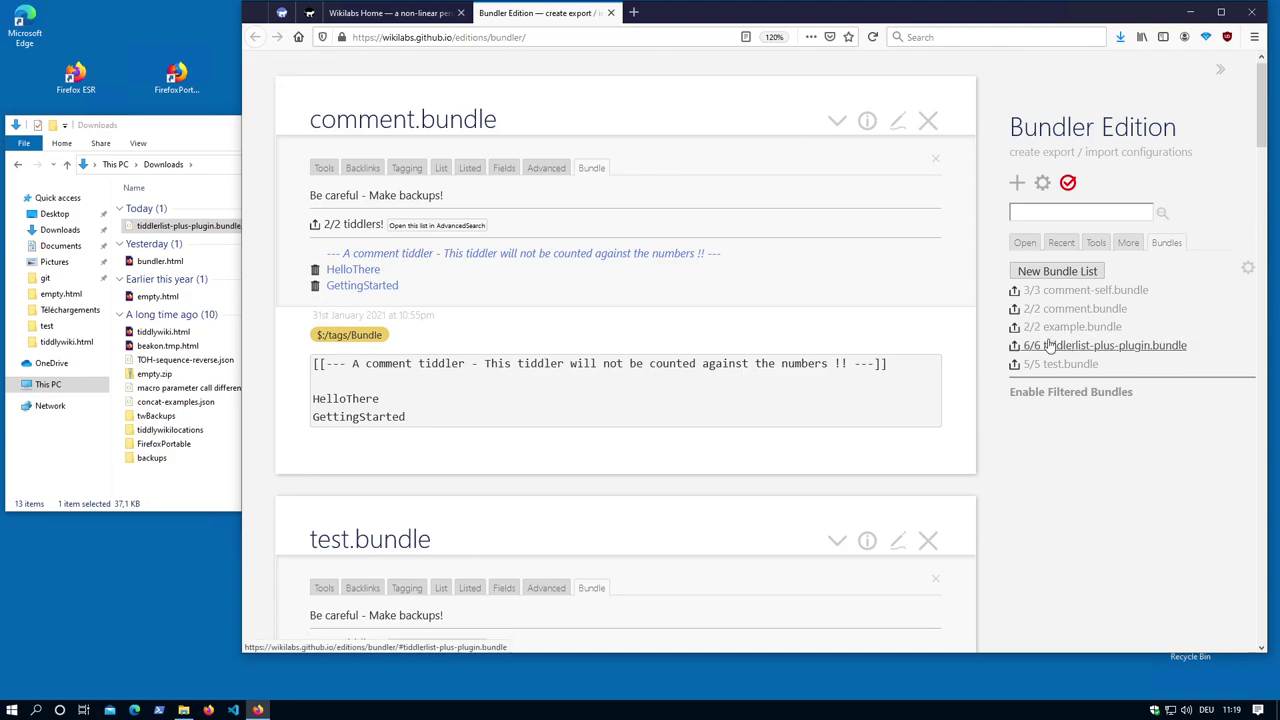
{"action": "left_click", "coordinate": [1040, 340]}
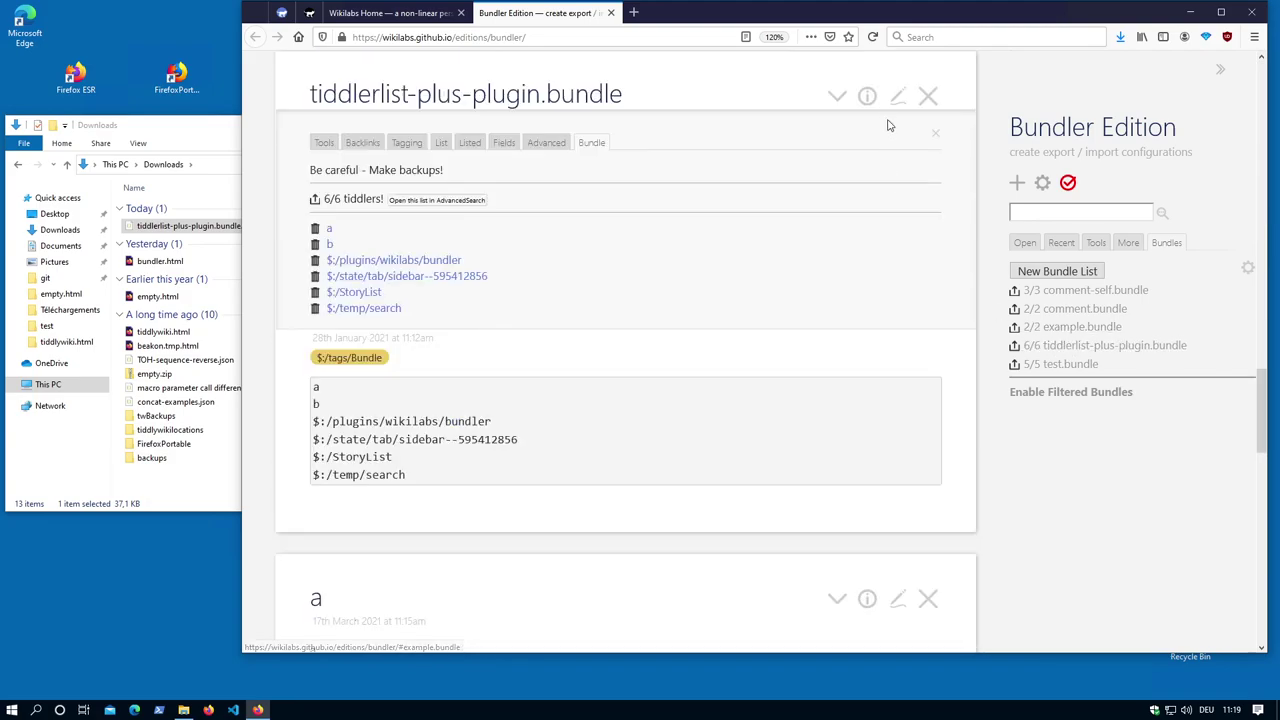
{"action": "left_click", "coordinate": [1047, 366]}
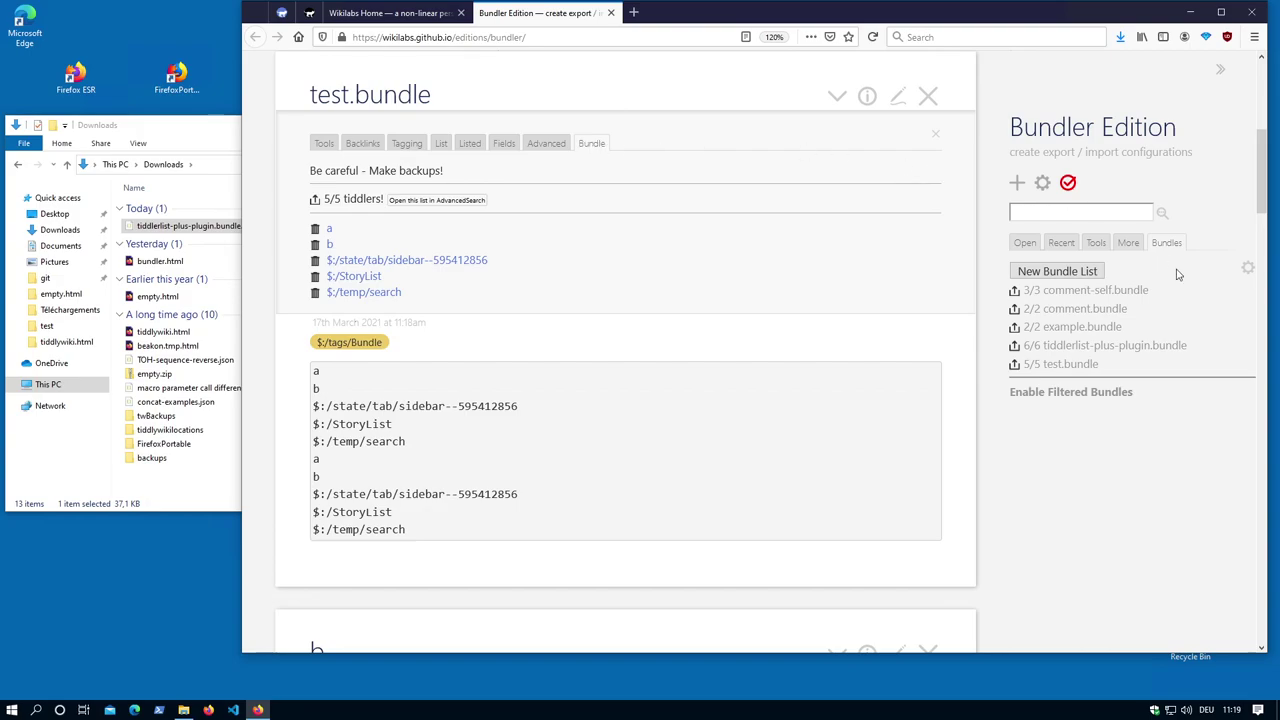
- Scroll through the bundler-config settings, including Enable Overwrite Check, and close it
{"action": "left_click", "coordinate": [1247, 269]}
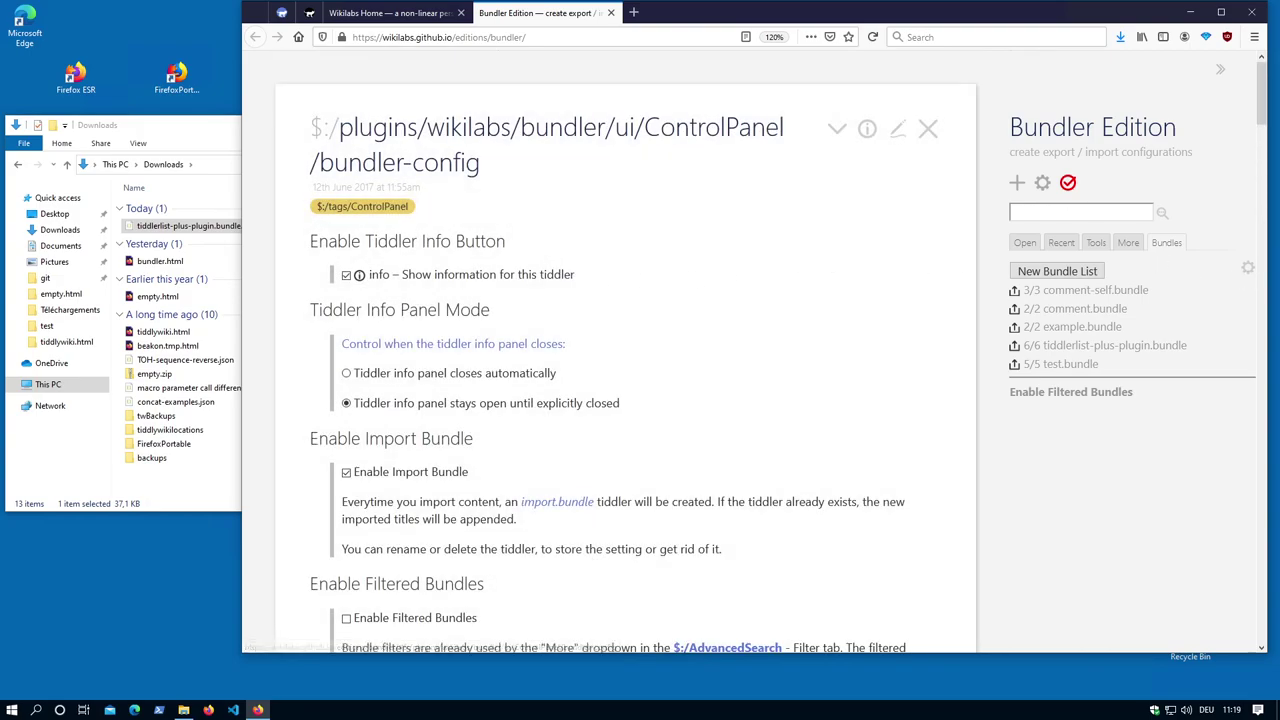
{"action": "scroll", "coordinate": [350, 305], "scroll_direction": "down", "scroll_amount": 3}
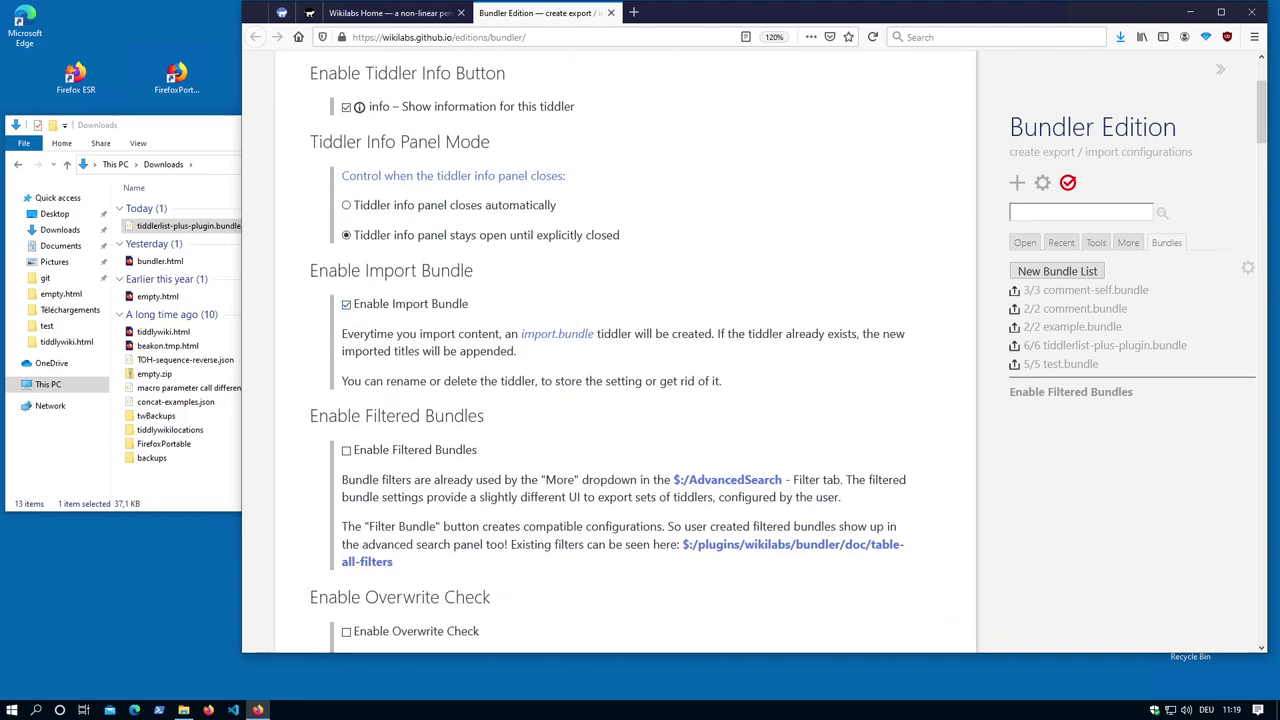
{"action": "scroll", "coordinate": [417, 357], "scroll_direction": "down", "scroll_amount": 2}
{"action": "scroll", "coordinate": [420, 323], "scroll_direction": "down", "scroll_amount": 3}
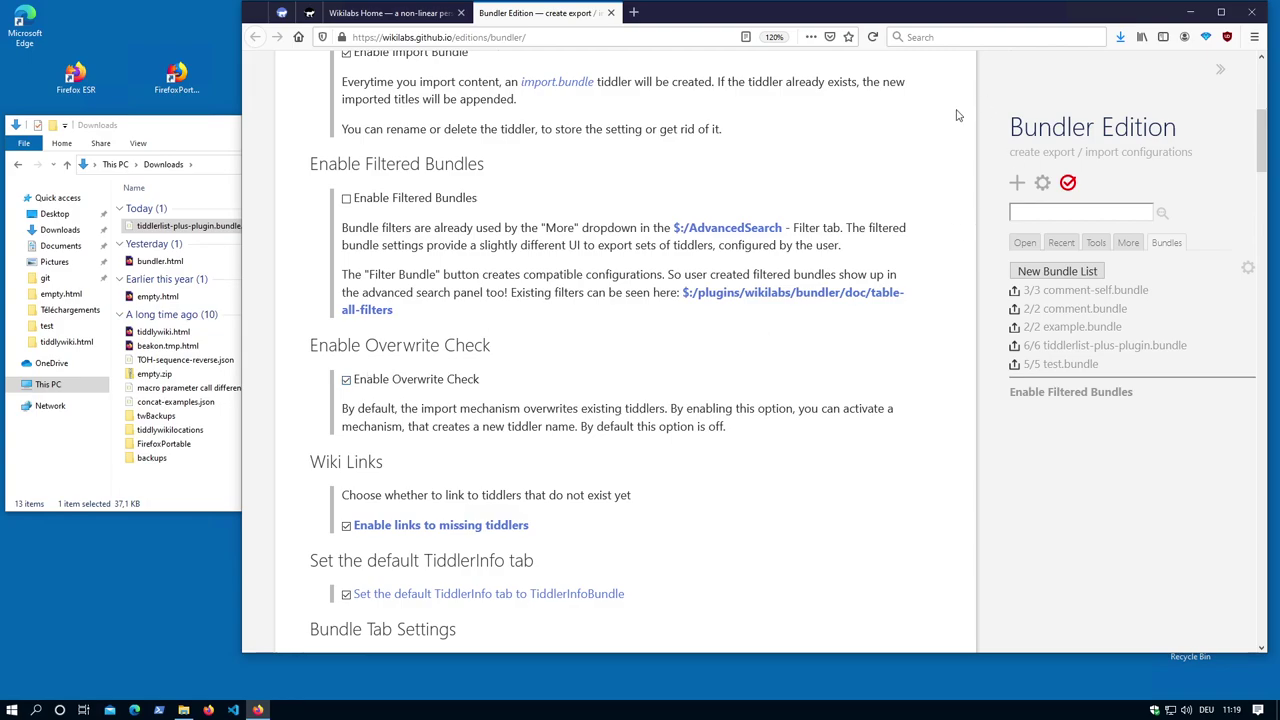
{"action": "scroll", "coordinate": [954, 115], "scroll_direction": "up", "scroll_amount": 8}
{"action": "scroll", "coordinate": [940, 140], "scroll_direction": "right", "scroll_amount": 1}
{"action": "left_click", "coordinate": [886, 128]}
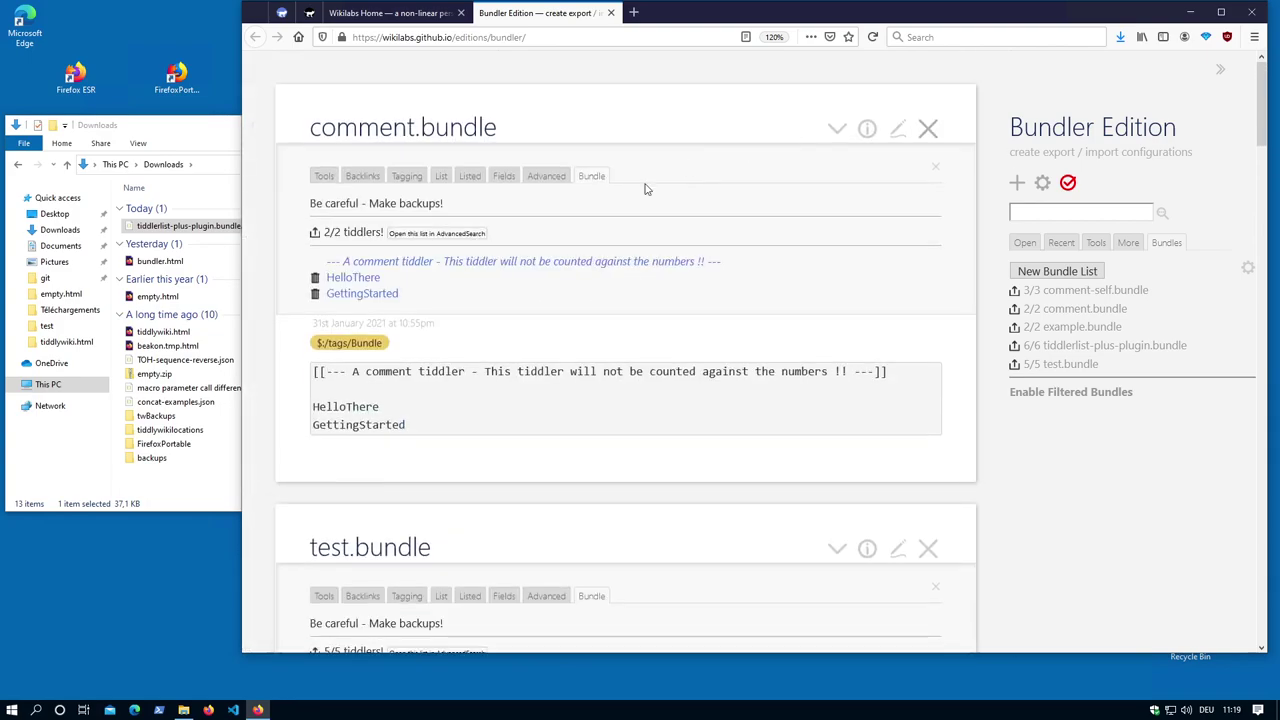
- Scroll down the story river and list the open tiddlers in the sidebar Open tab
{"action": "scroll", "coordinate": [657, 269], "scroll_direction": "down", "scroll_amount": 5}
{"action": "scroll", "coordinate": [700, 262], "scroll_direction": "down", "scroll_amount": 20}
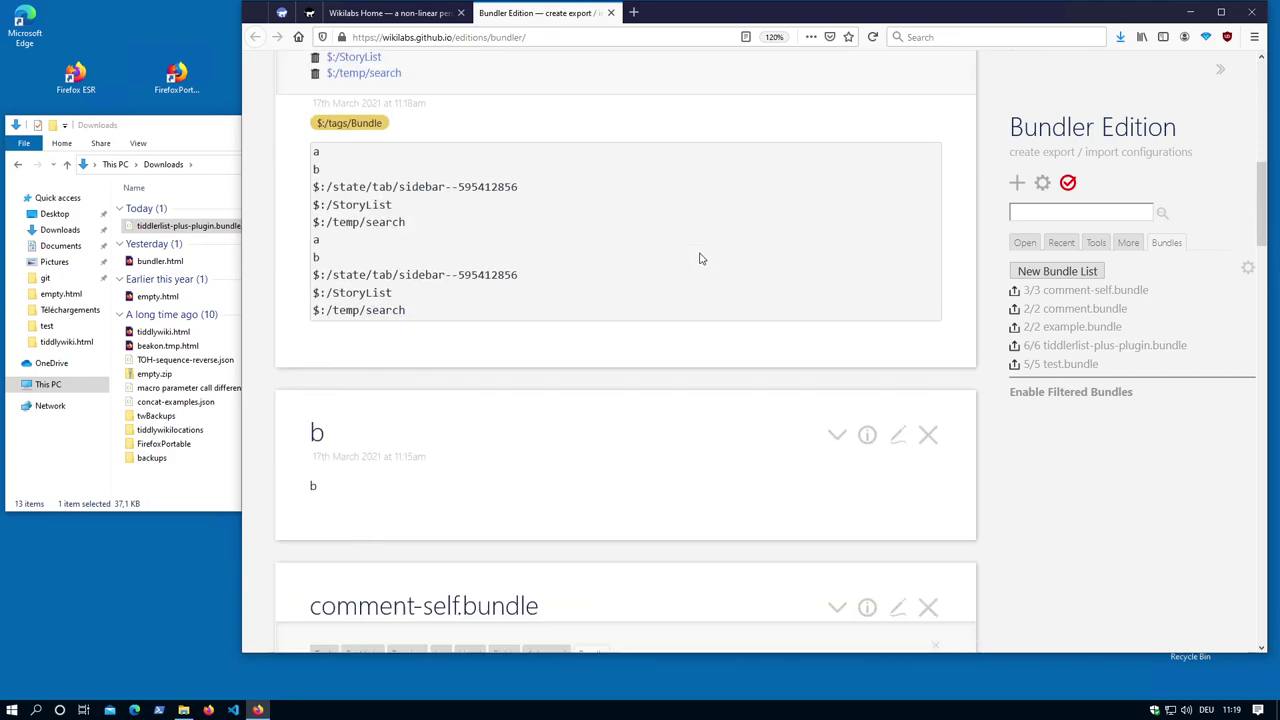
{"action": "scroll", "coordinate": [700, 258], "scroll_direction": "down", "scroll_amount": 15}
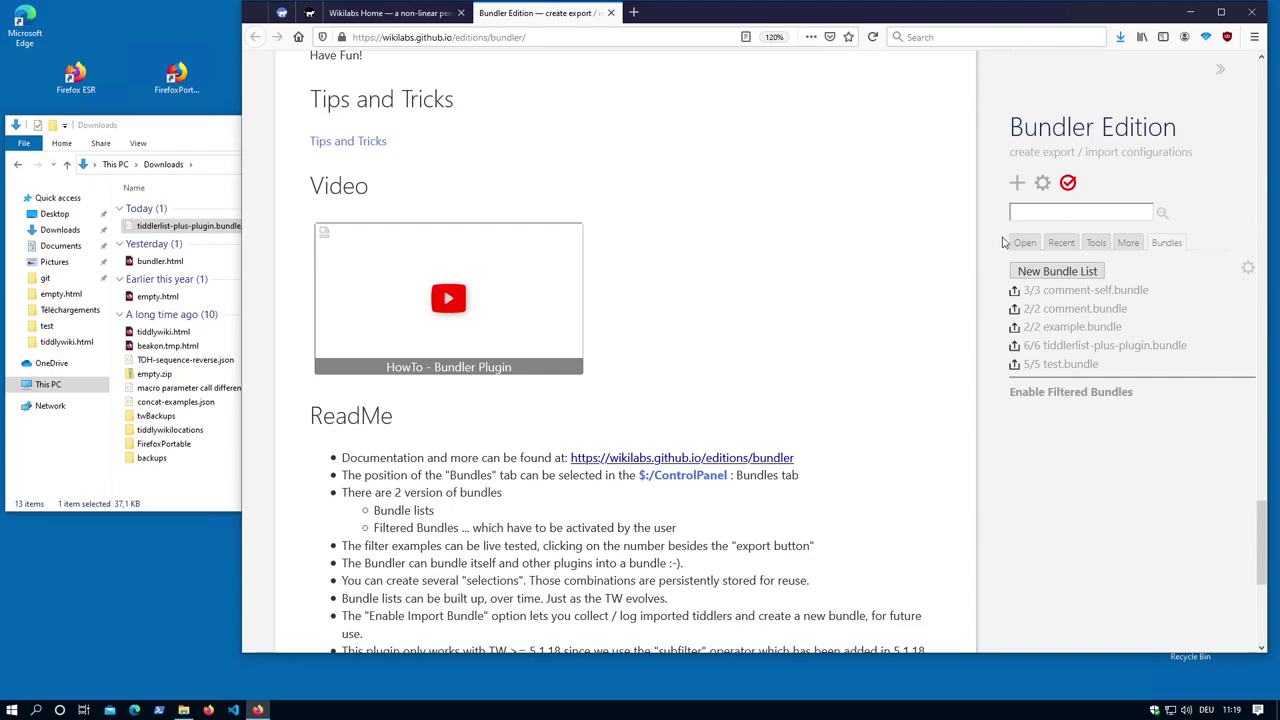
{"action": "left_click", "coordinate": [1023, 243]}
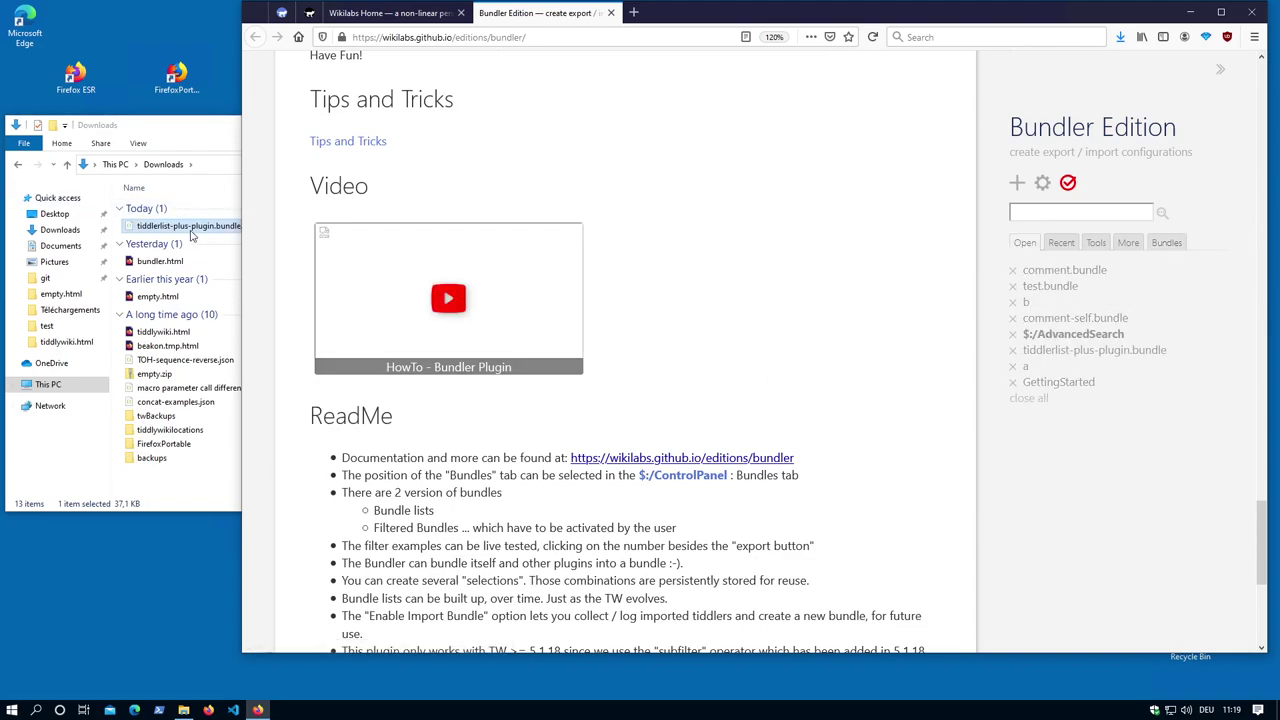
- Drop tiddlerlist-plus-plugin.bundle, discard that import, and drop it again to offer a 1 and b 1
{"action": "left_click_drag", "start_coordinate": [188, 227], "coordinate": [600, 244]}
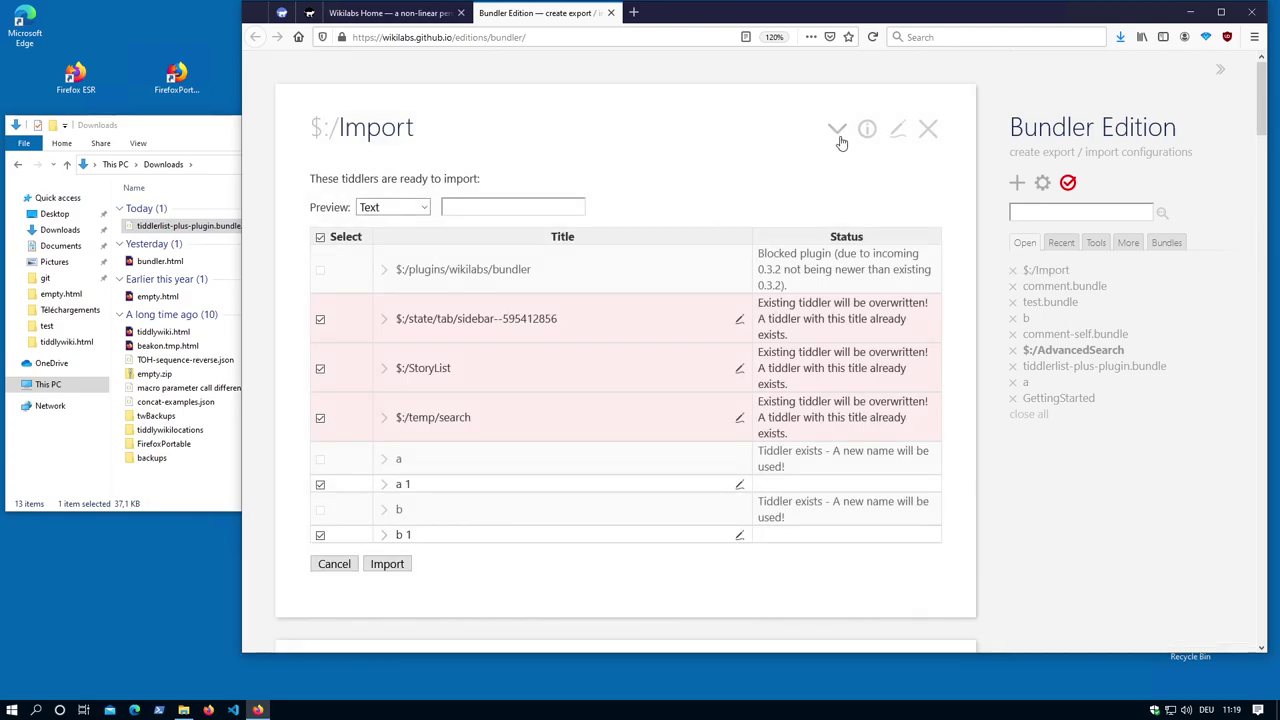
{"action": "left_click", "coordinate": [335, 565]}
{"action": "left_click", "coordinate": [747, 297]}
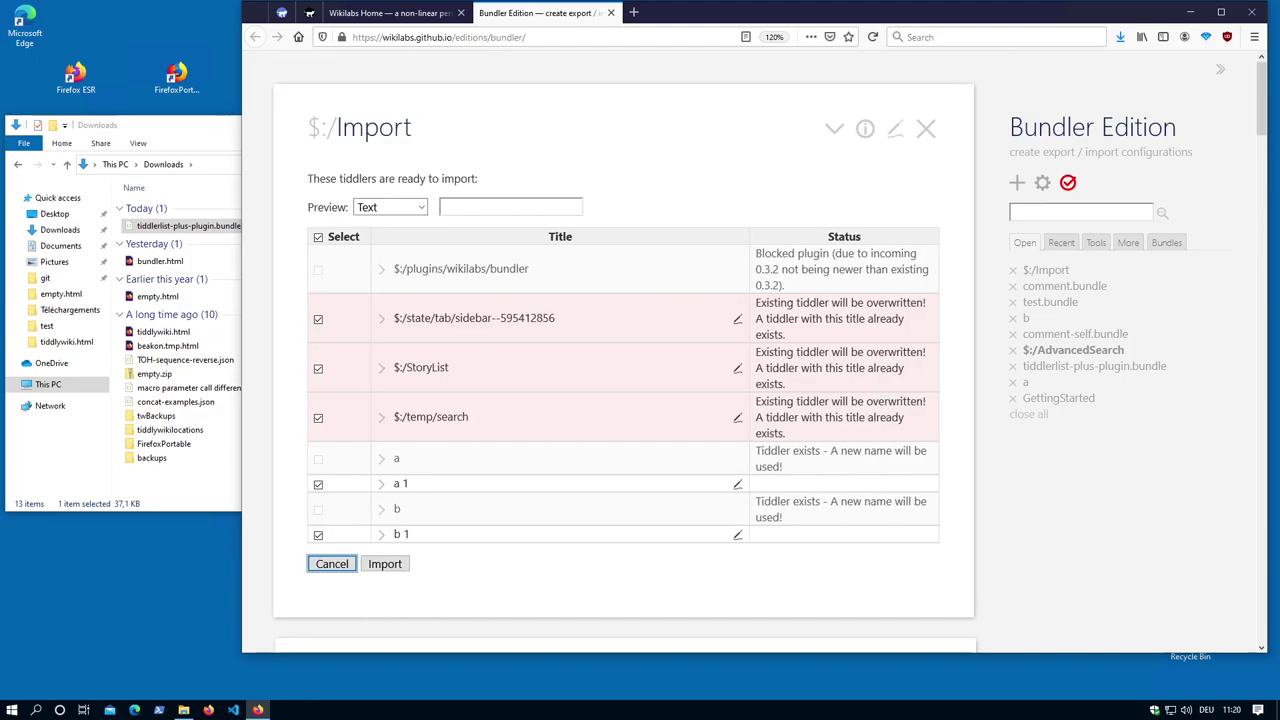
{"action": "left_click_drag", "start_coordinate": [186, 228], "coordinate": [660, 309]}
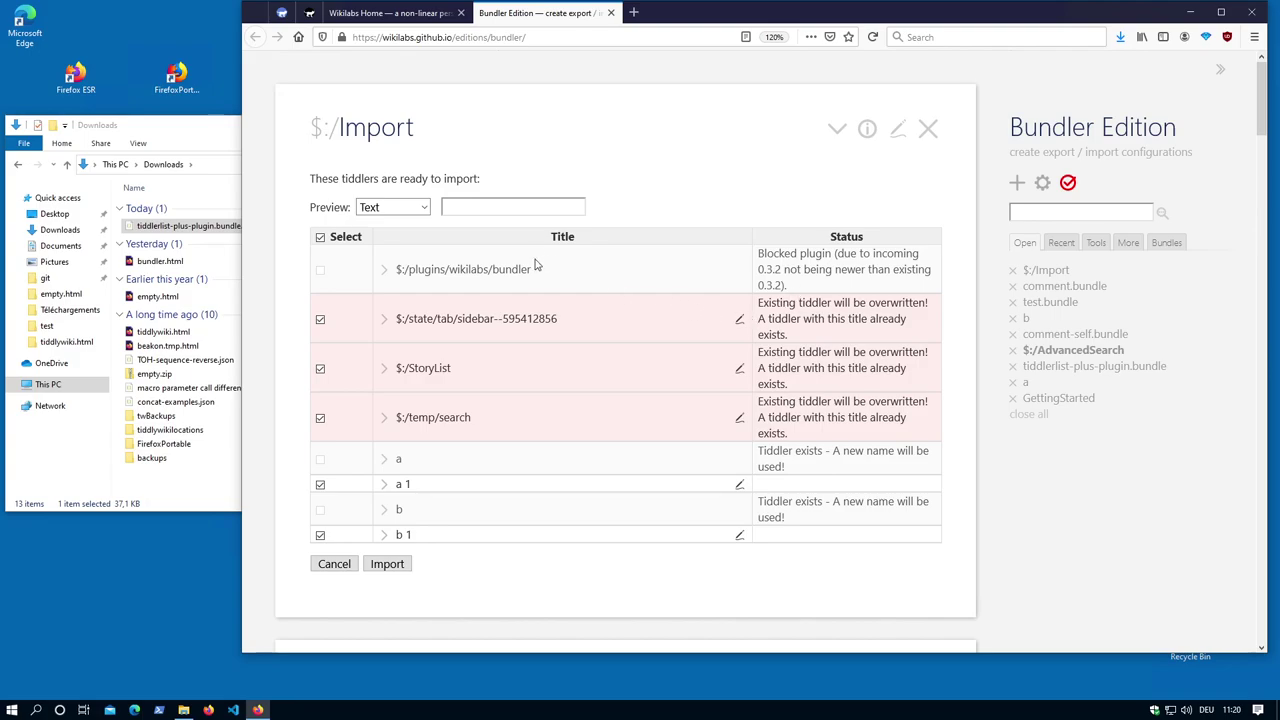
- Filter the import list by 'sta', clear the filter, and deselect every tiddler
{"action": "left_click", "coordinate": [443, 207]}
{"action": "type", "text": "sts"}
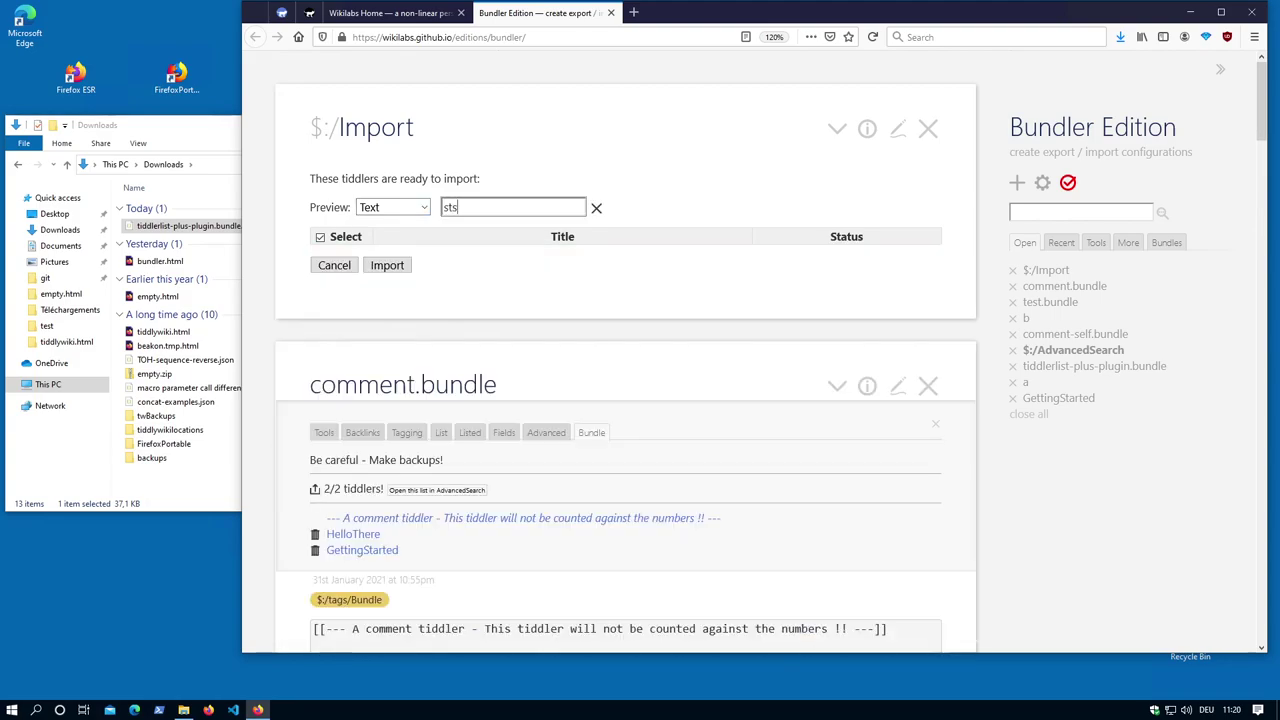
{"action": "key", "text": "BackSpace"}
{"action": "type", "text": "a"}
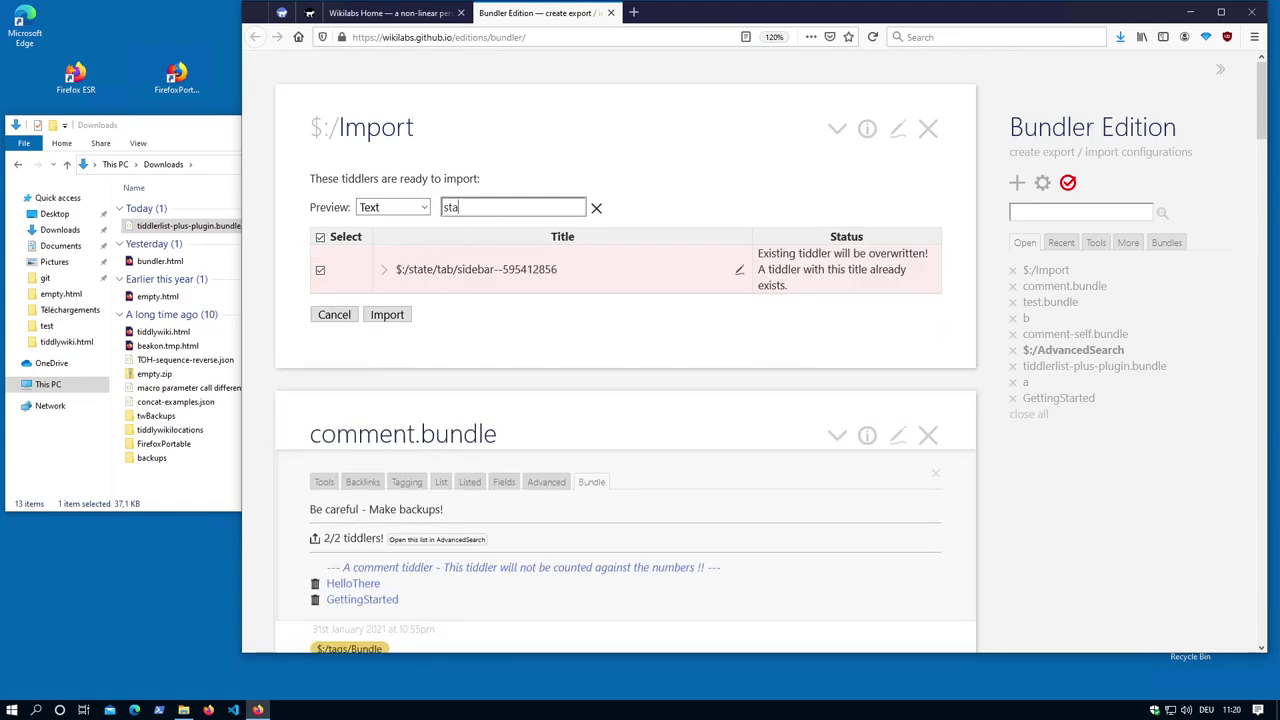
{"action": "left_click", "coordinate": [598, 209]}
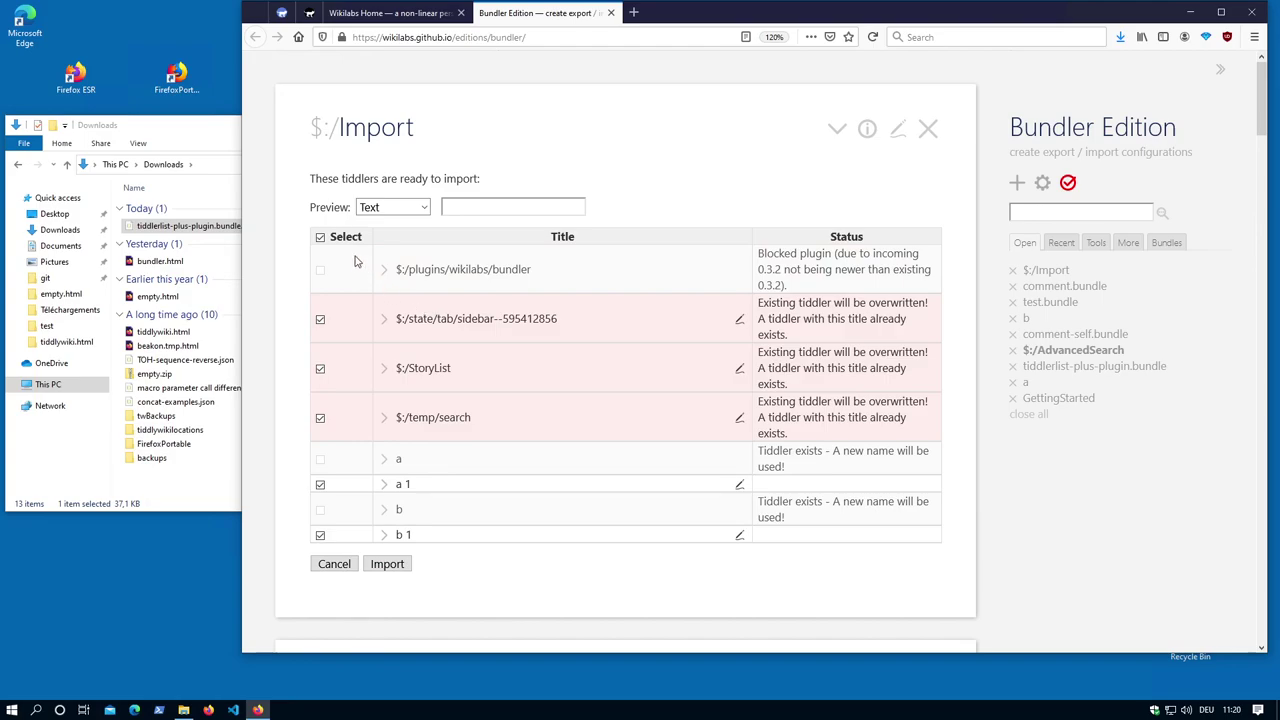
{"action": "left_click", "coordinate": [320, 237]}
- Filter by 'sta' to toggle the $:/state/tab/sidebar tiddler, toggle a 1, then try 'stat'
{"action": "left_click", "coordinate": [512, 207]}
{"action": "type", "text": "st"}
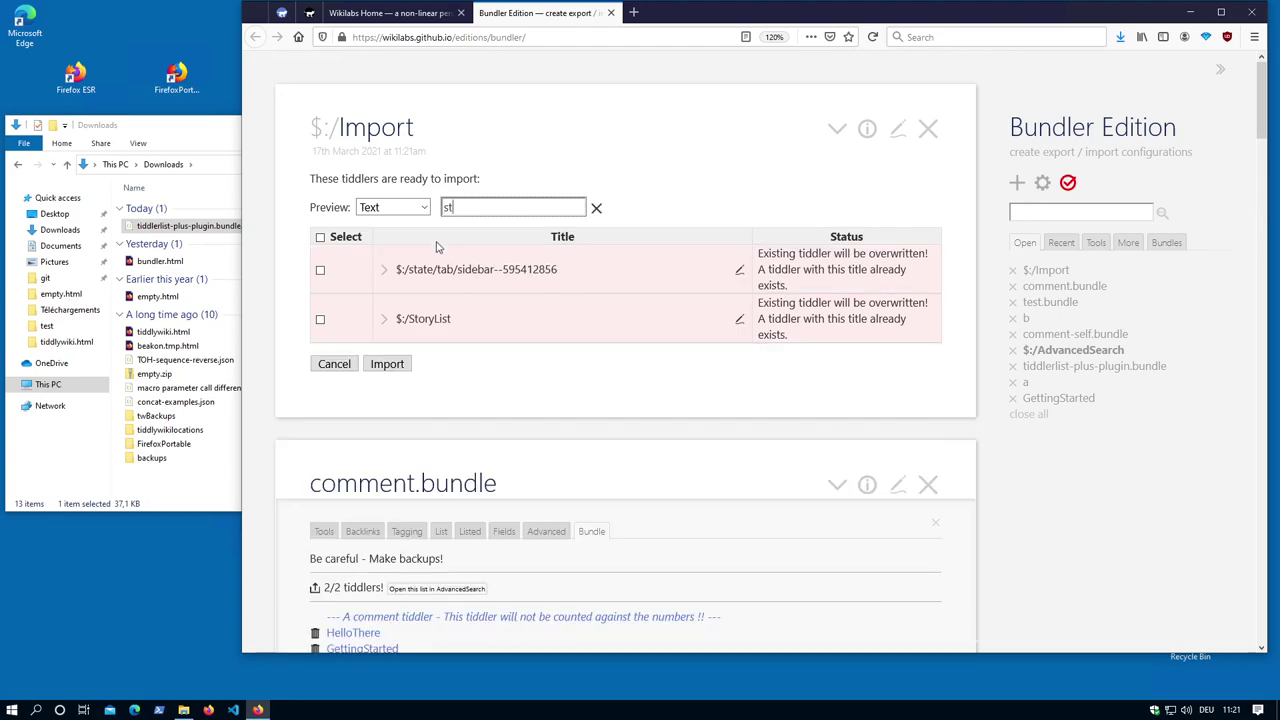
{"action": "type", "text": "a"}
{"action": "left_click", "coordinate": [320, 270]}
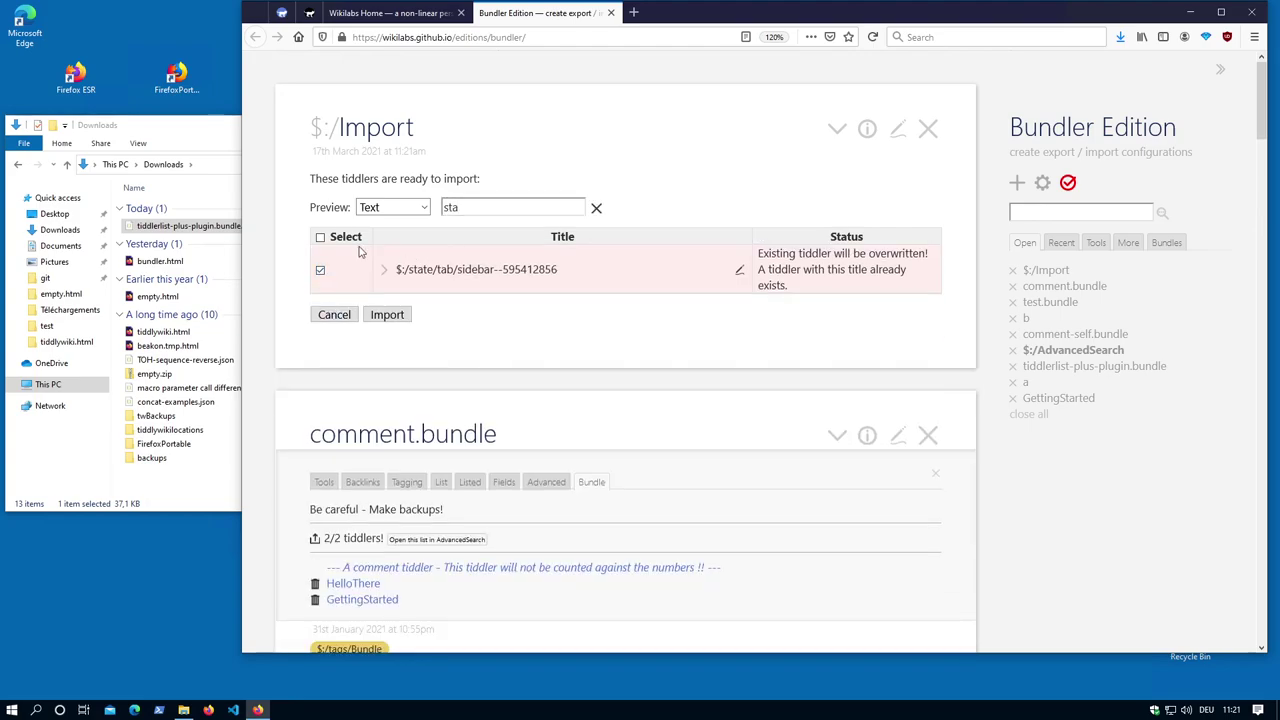
{"action": "left_click", "coordinate": [597, 207]}
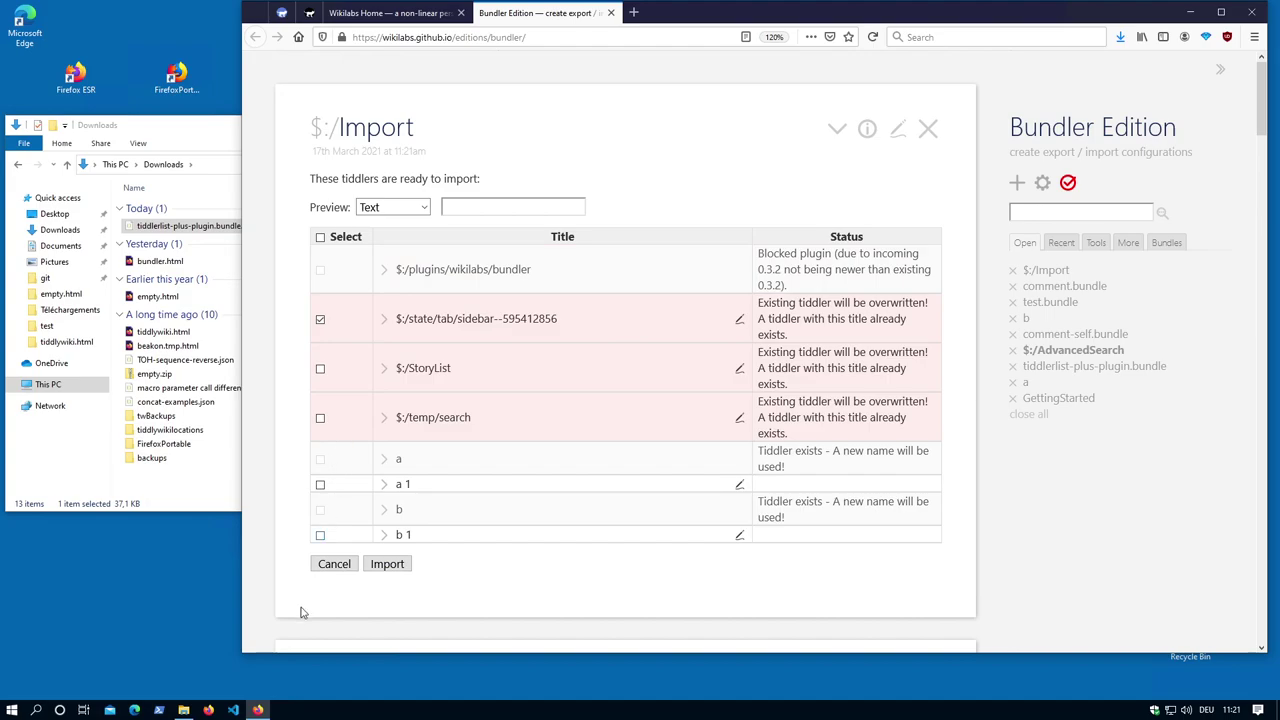
{"action": "left_click", "coordinate": [320, 484]}
{"action": "left_click", "coordinate": [505, 207]}
{"action": "type", "text": "stat"}
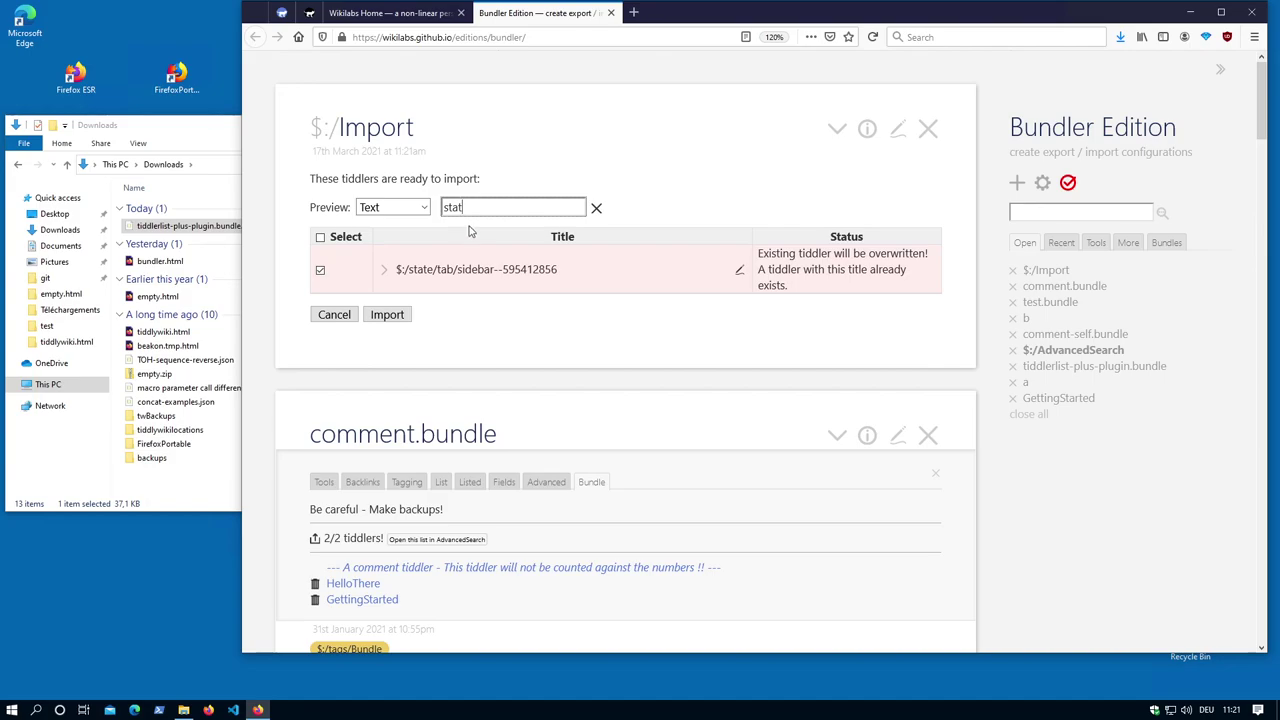
{"action": "left_click", "coordinate": [595, 209]}
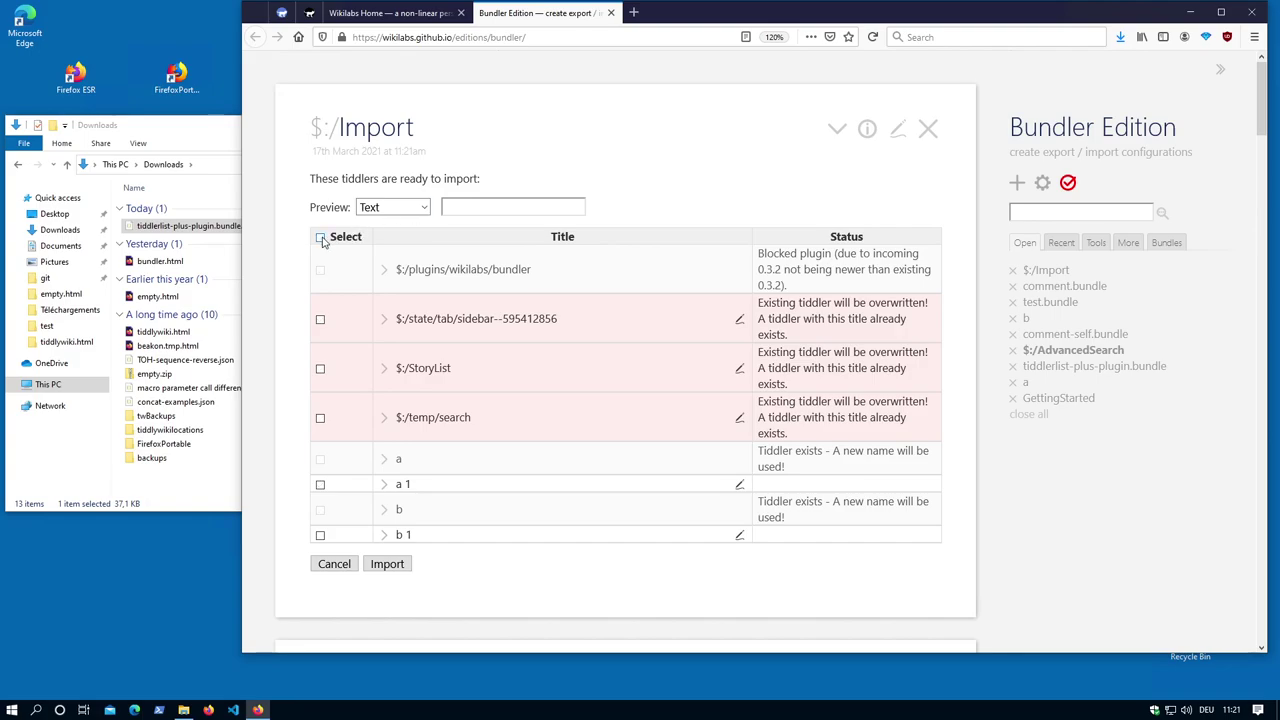
{"action": "left_click", "coordinate": [447, 207]}
{"action": "left_click", "coordinate": [282, 12]}
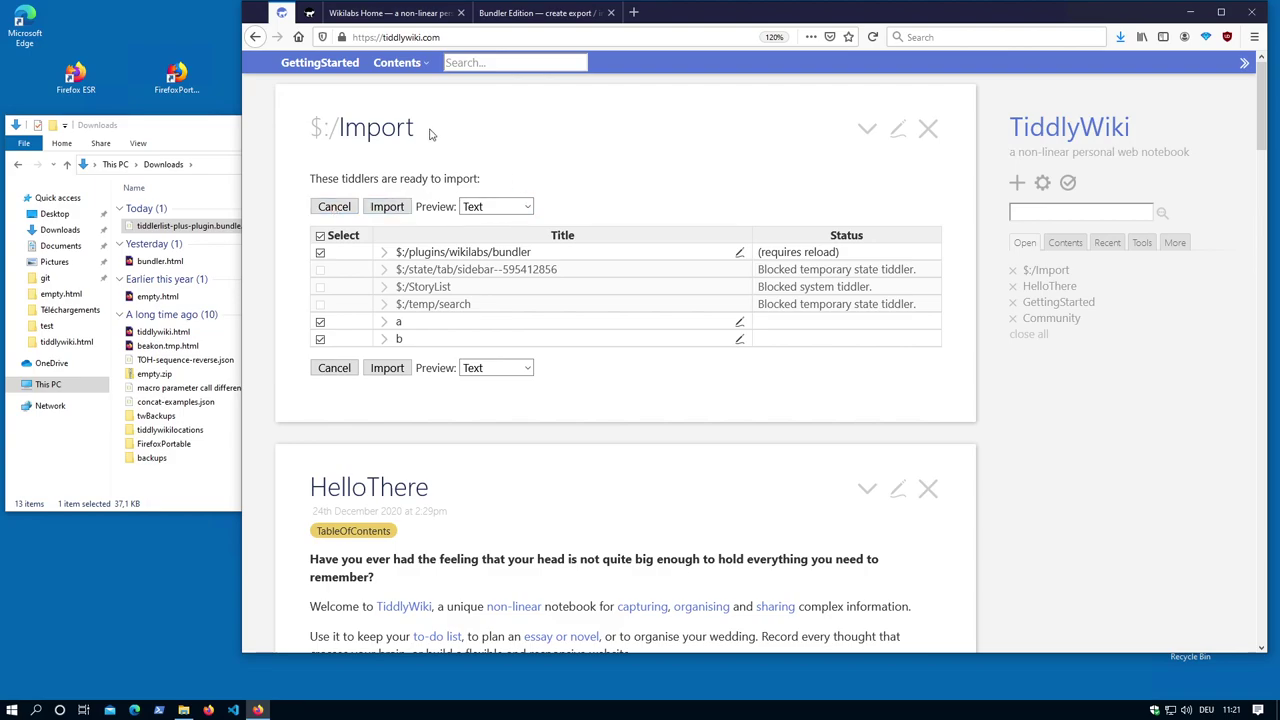
{"action": "left_click", "coordinate": [500, 13]}
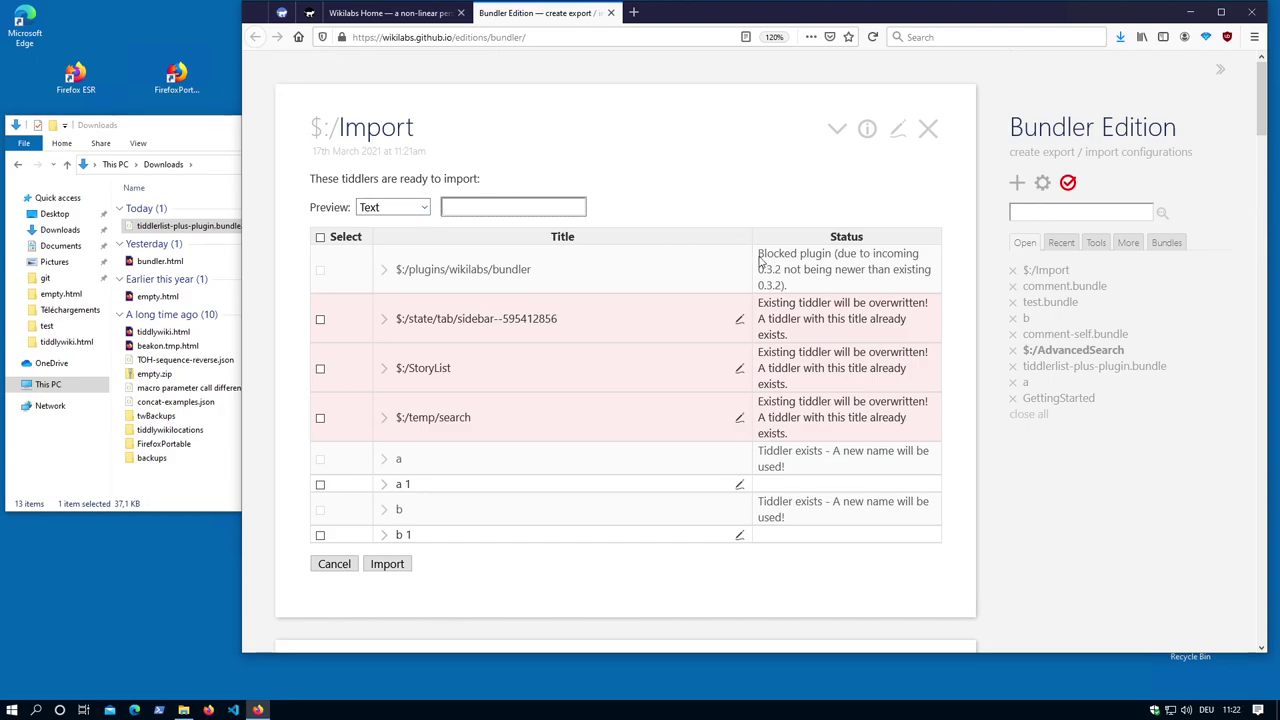
- Open bundler-config and comment-self.bundle from the sidebar Bundles list
{"action": "left_click", "coordinate": [1170, 244]}
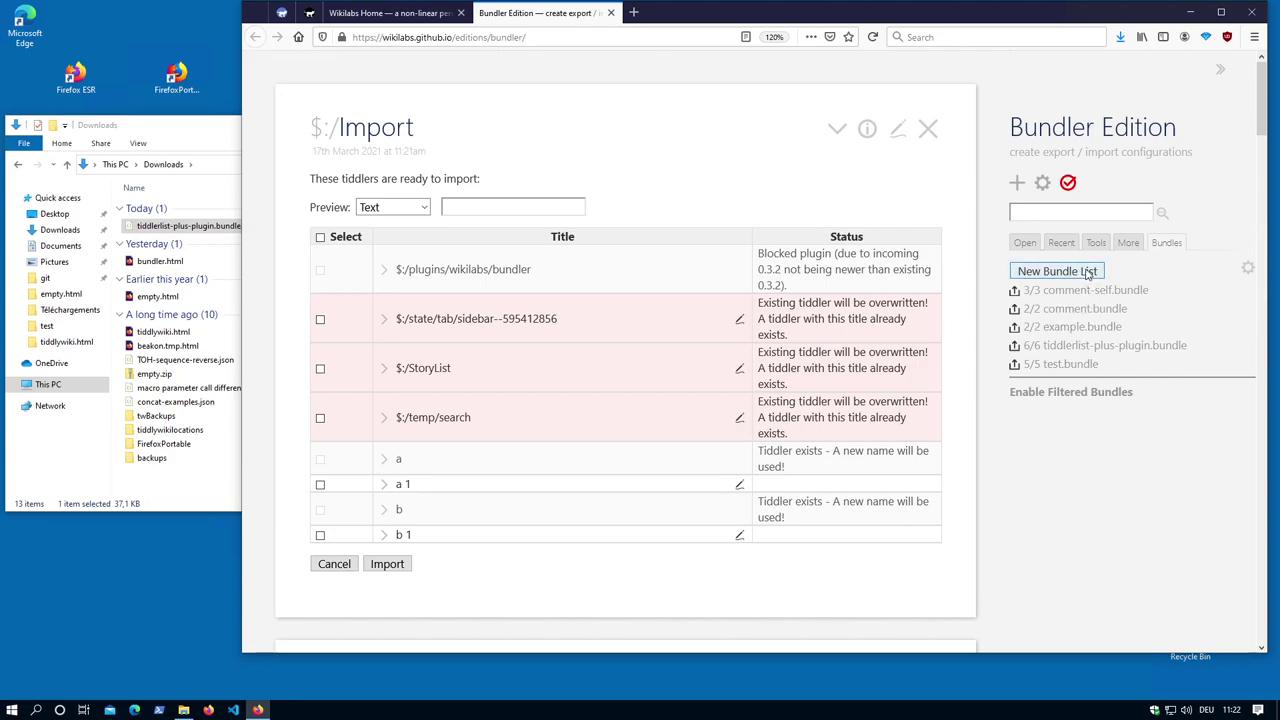
{"action": "left_click", "coordinate": [1248, 272]}
{"action": "scroll", "coordinate": [436, 318], "scroll_direction": "down", "scroll_amount": 3}
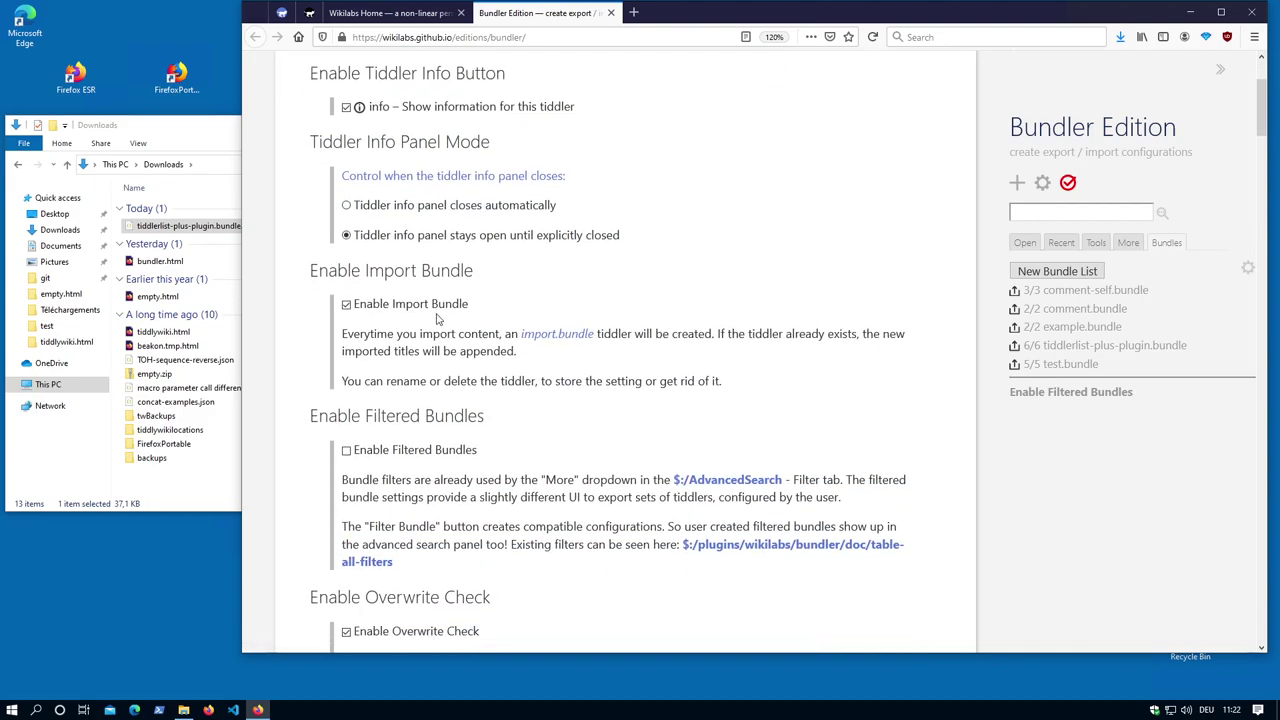
{"action": "scroll", "coordinate": [433, 276], "scroll_direction": "down", "scroll_amount": 5}
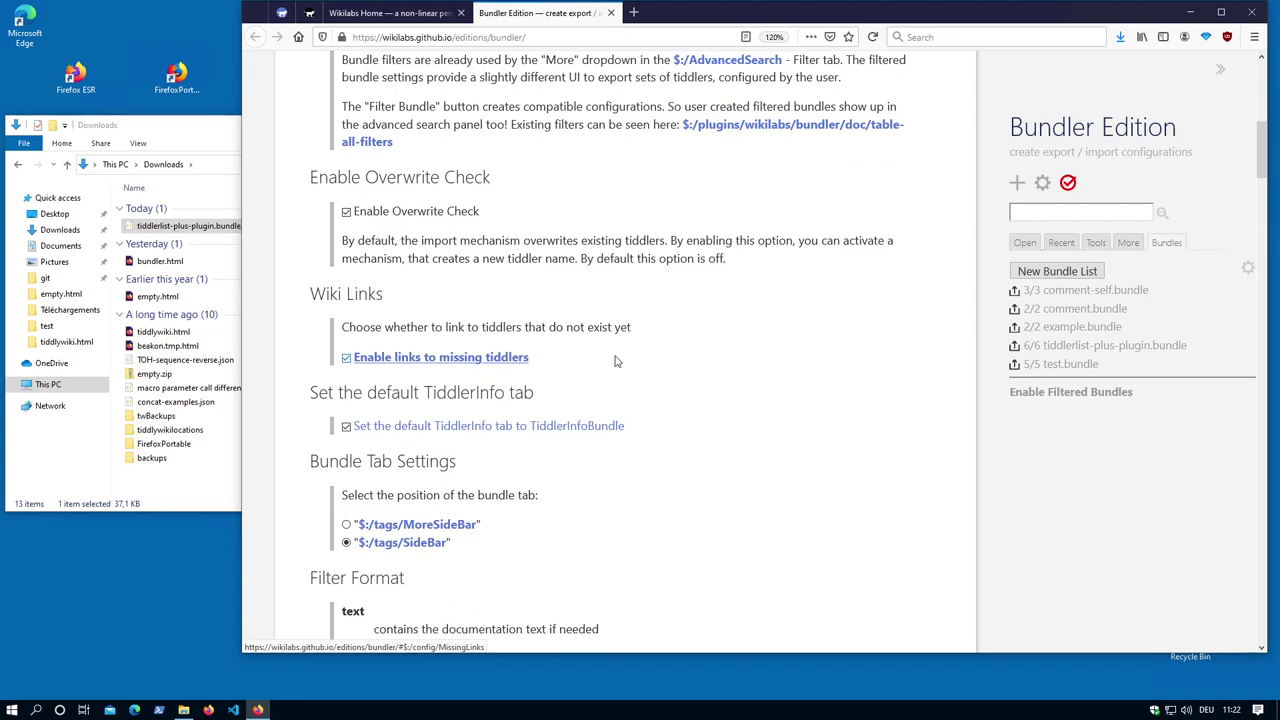
{"action": "left_click", "coordinate": [1045, 292]}
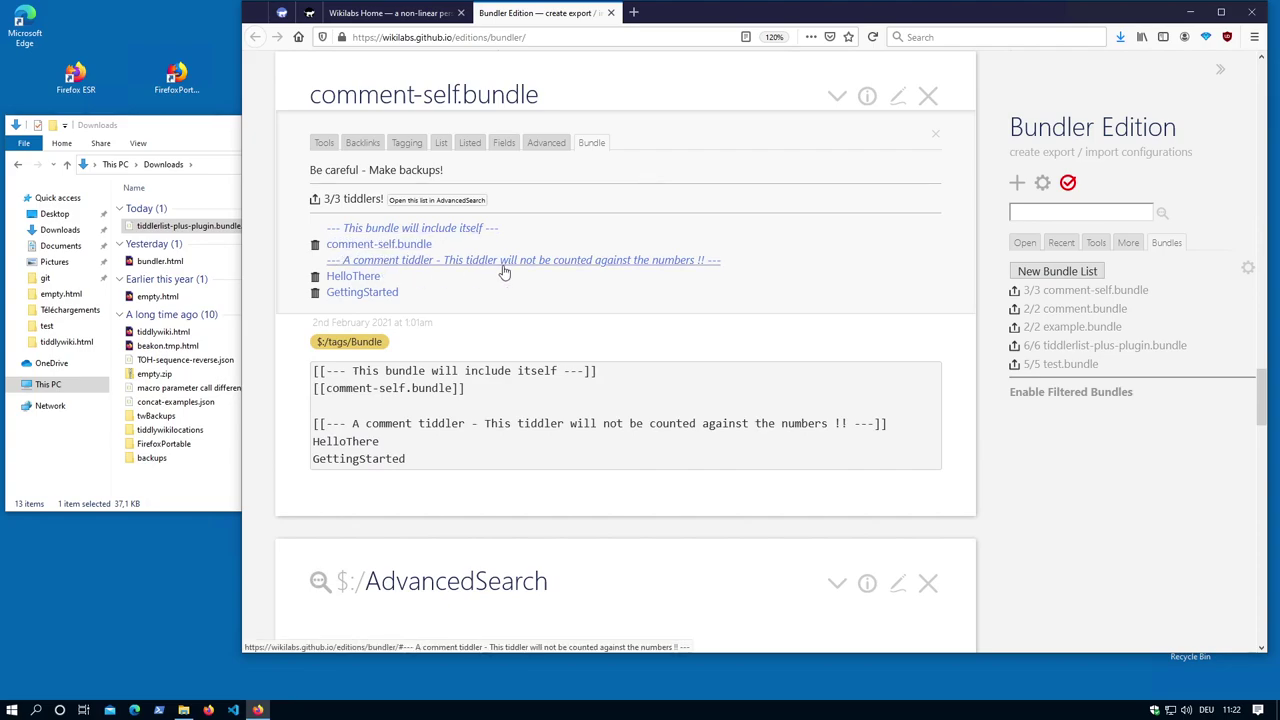
- Uncheck 'Enable links to missing tiddlers' in bundler-config's Wiki Links section
{"action": "scroll", "coordinate": [684, 331], "scroll_direction": "down", "scroll_amount": 3}
{"action": "scroll", "coordinate": [684, 331], "scroll_direction": "down", "scroll_amount": 15}
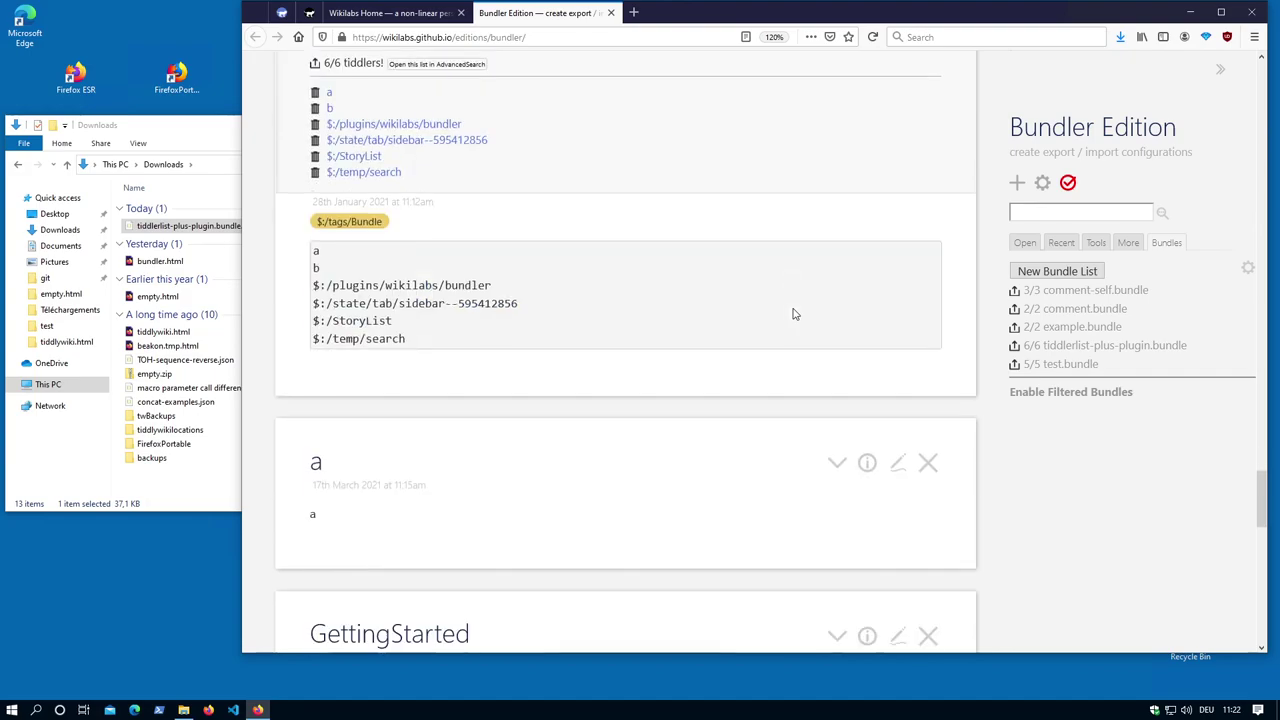
{"action": "scroll", "coordinate": [795, 314], "scroll_direction": "down", "scroll_amount": 12}
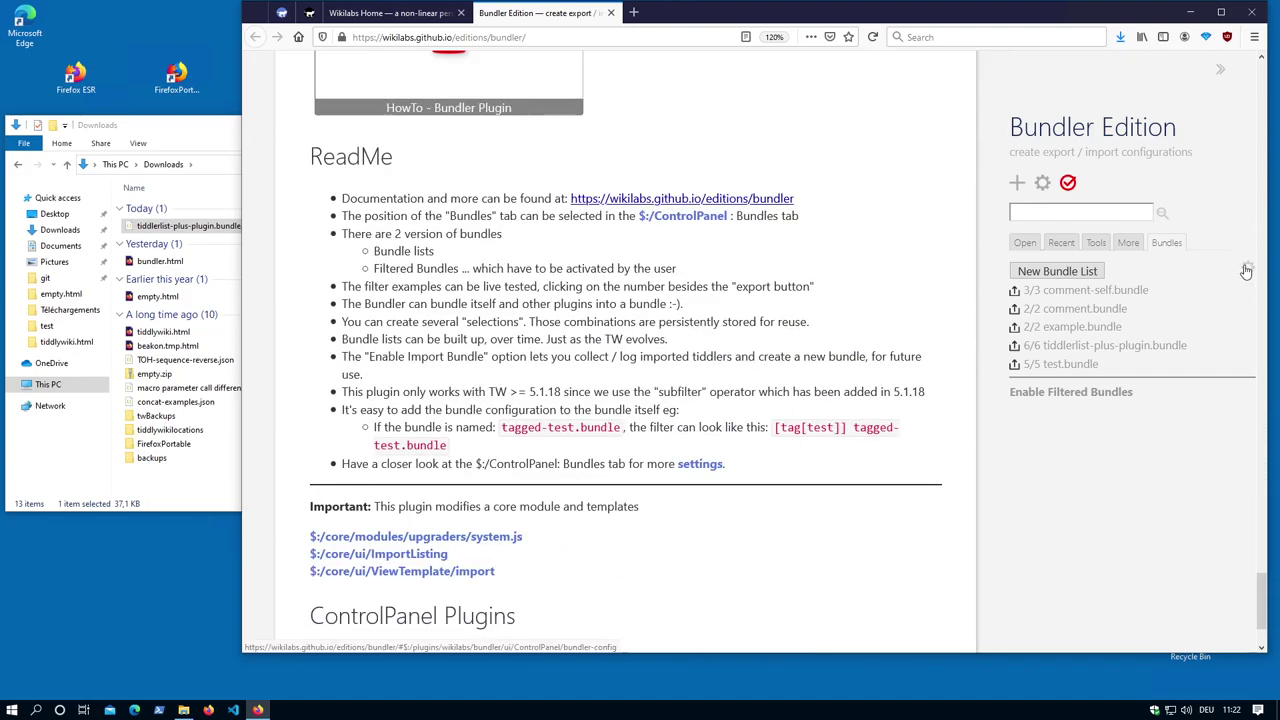
{"action": "scroll", "coordinate": [754, 358], "scroll_direction": "down", "scroll_amount": 10}
{"action": "scroll", "coordinate": [754, 358], "scroll_direction": "down", "scroll_amount": 10}
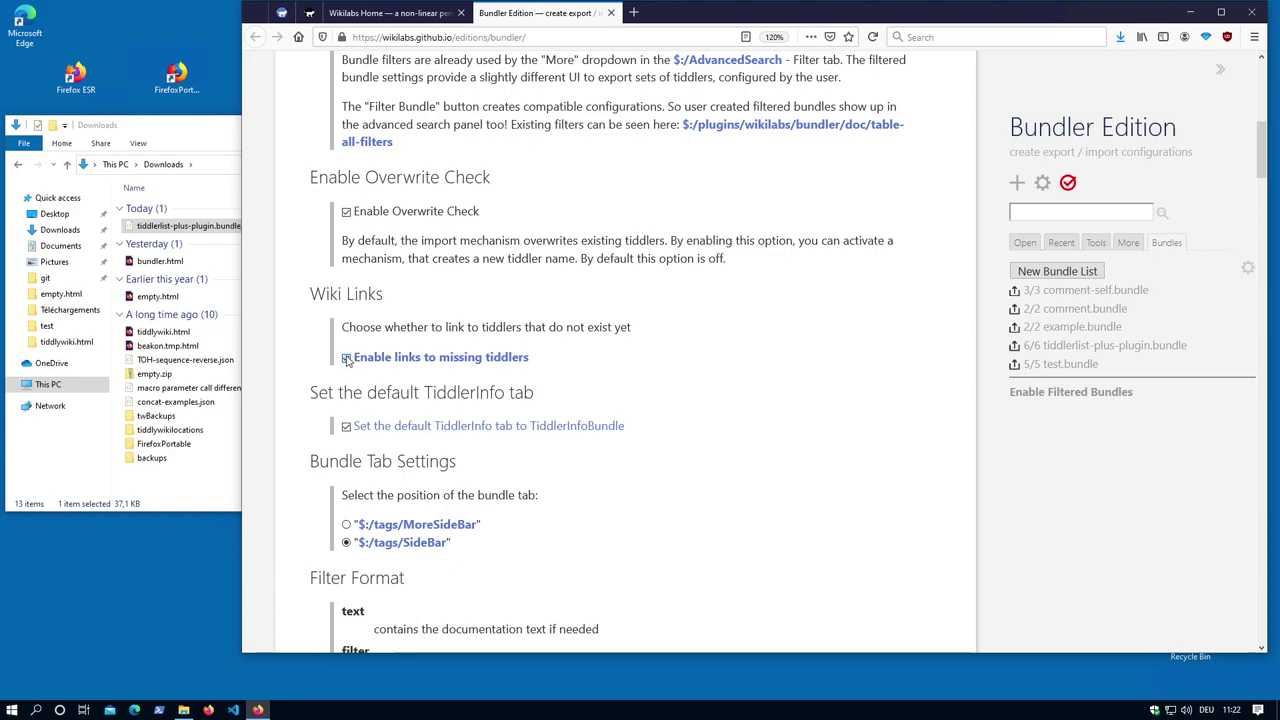
{"action": "left_click", "coordinate": [346, 359]}
{"action": "scroll", "coordinate": [471, 363], "scroll_direction": "up", "scroll_amount": 3}
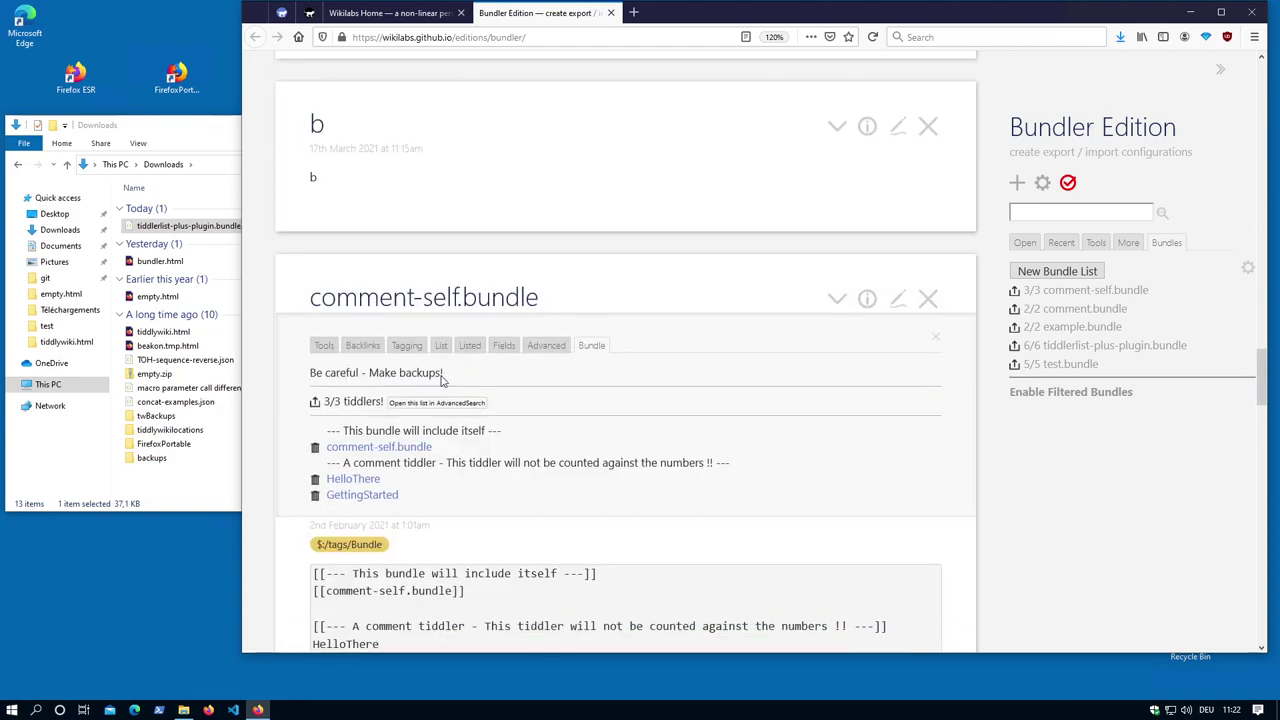
{"action": "scroll", "coordinate": [440, 380], "scroll_direction": "down", "scroll_amount": 3}
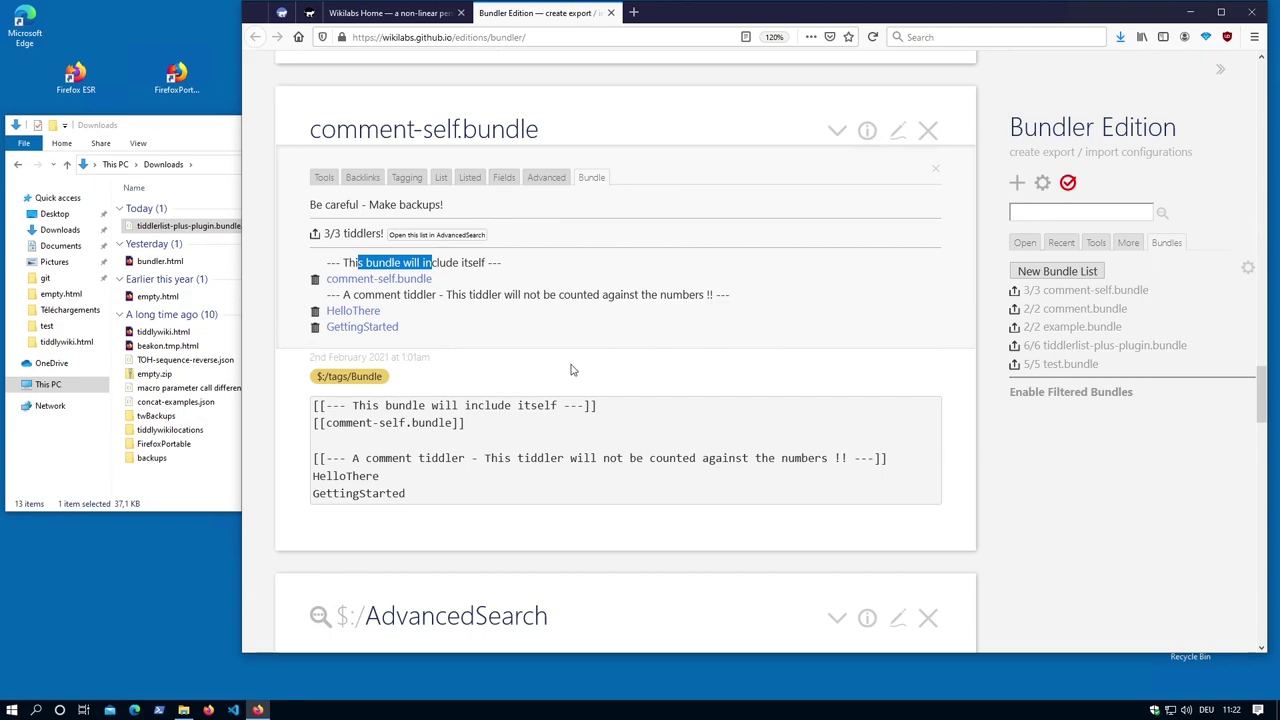
- Set the bundle tab position to $:/tags/MoreSideBar and view Bundles under More
{"action": "left_click", "coordinate": [1248, 268]}
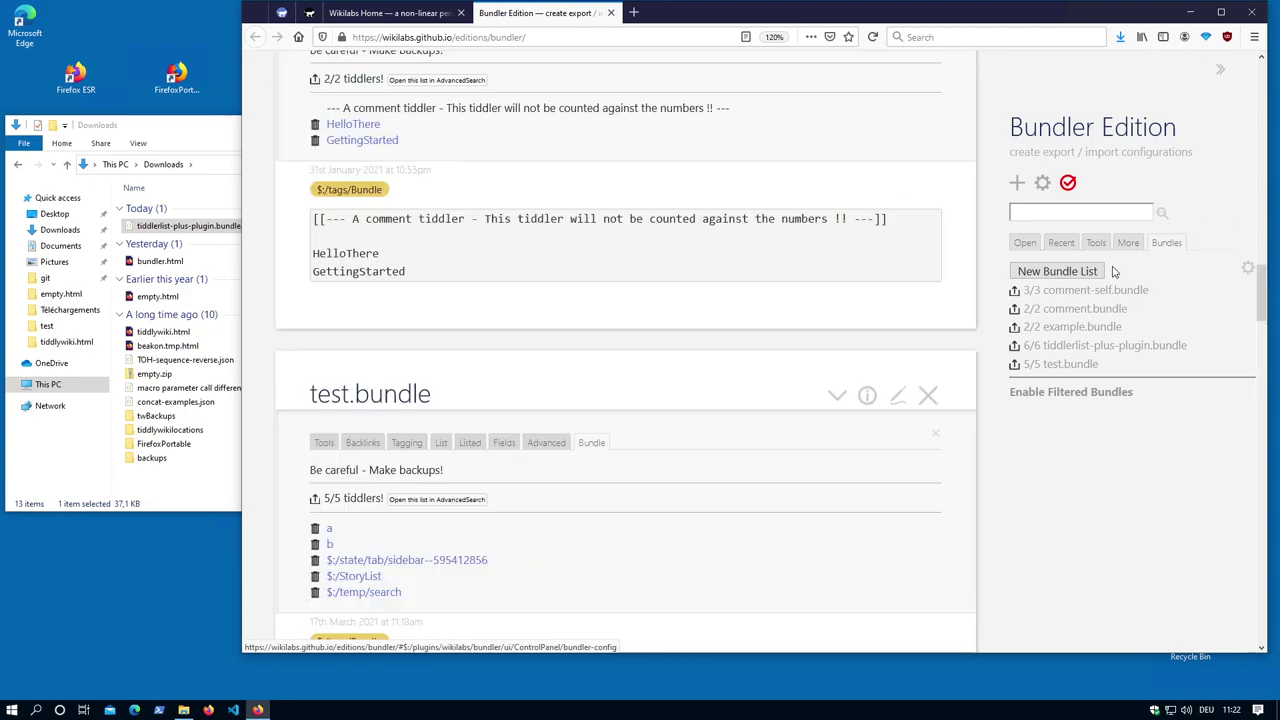
{"action": "scroll", "coordinate": [404, 342], "scroll_direction": "down", "scroll_amount": 5}
{"action": "scroll", "coordinate": [404, 342], "scroll_direction": "down", "scroll_amount": 3}
{"action": "scroll", "coordinate": [407, 372], "scroll_direction": "down", "scroll_amount": 2}
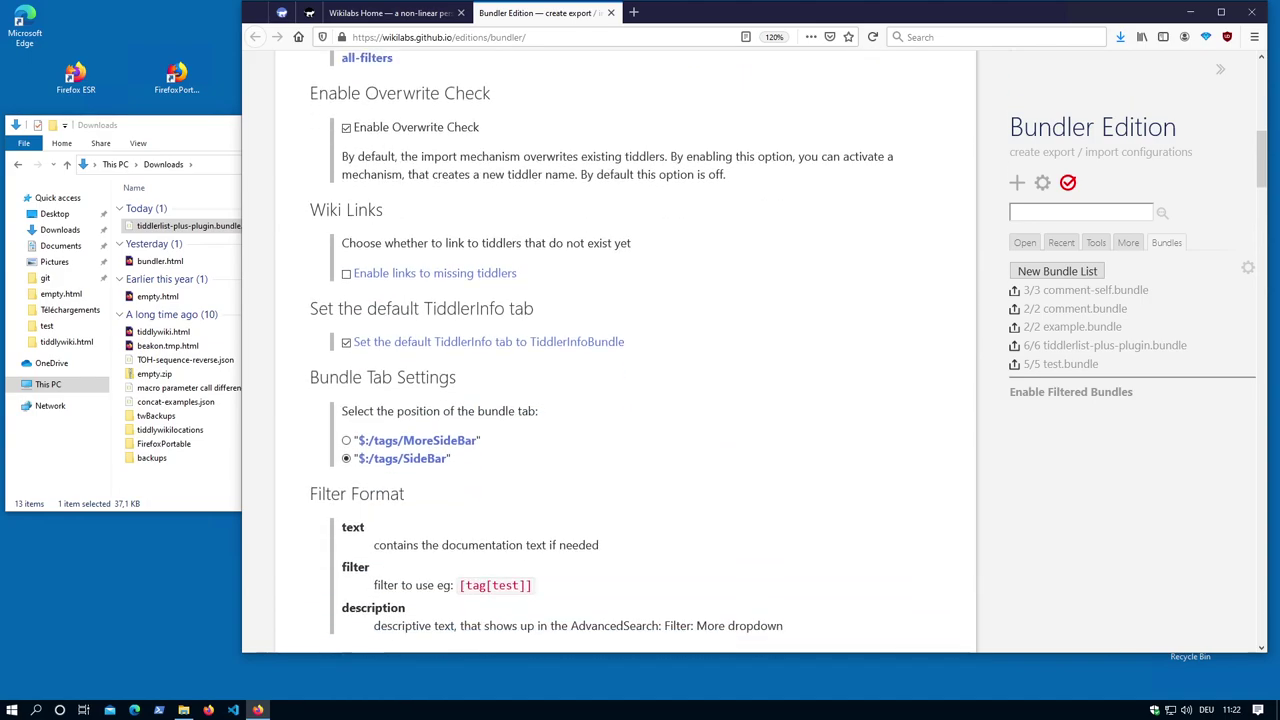
{"action": "scroll", "coordinate": [413, 391], "scroll_direction": "down", "scroll_amount": 2}
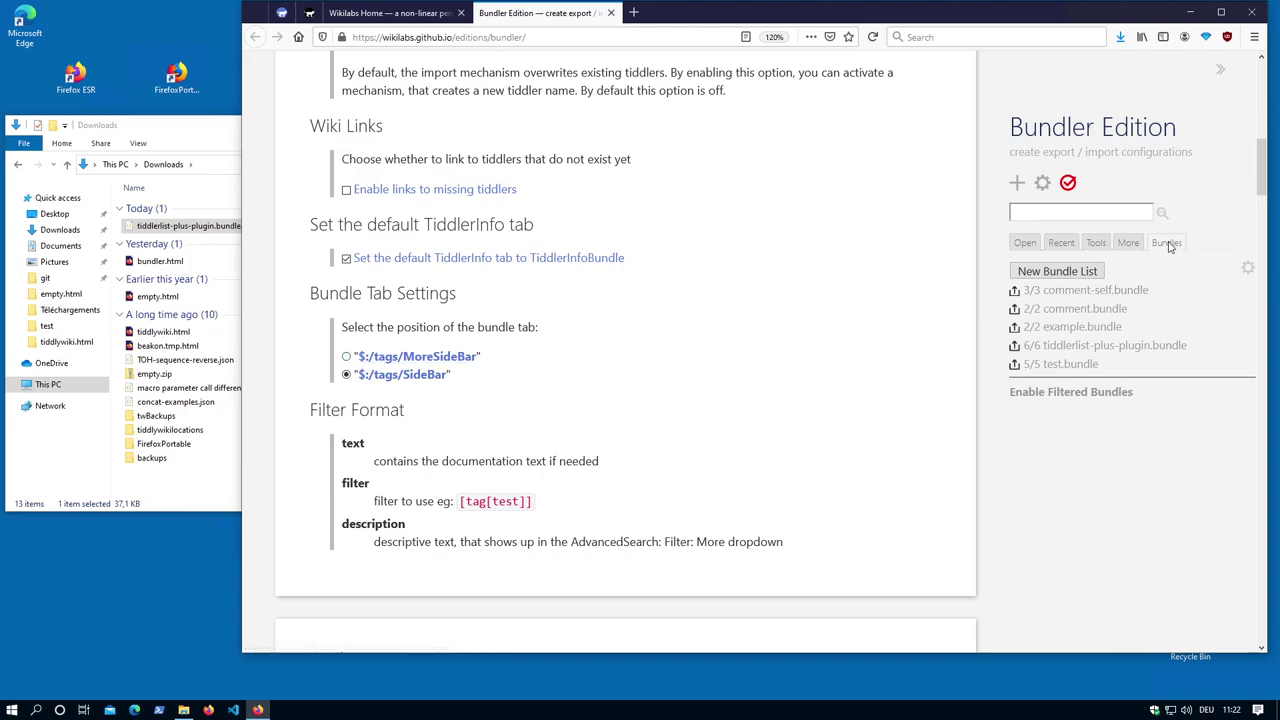
{"action": "left_click", "coordinate": [347, 357]}
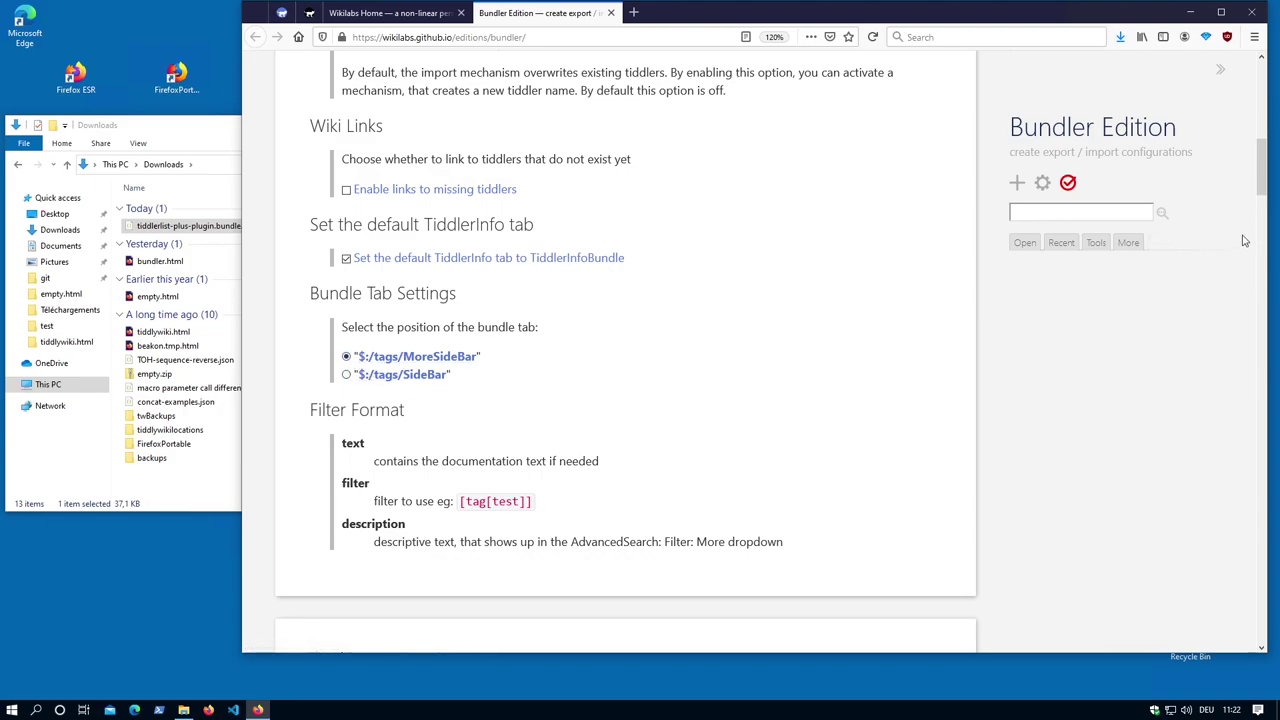
{"action": "left_click", "coordinate": [1130, 243]}
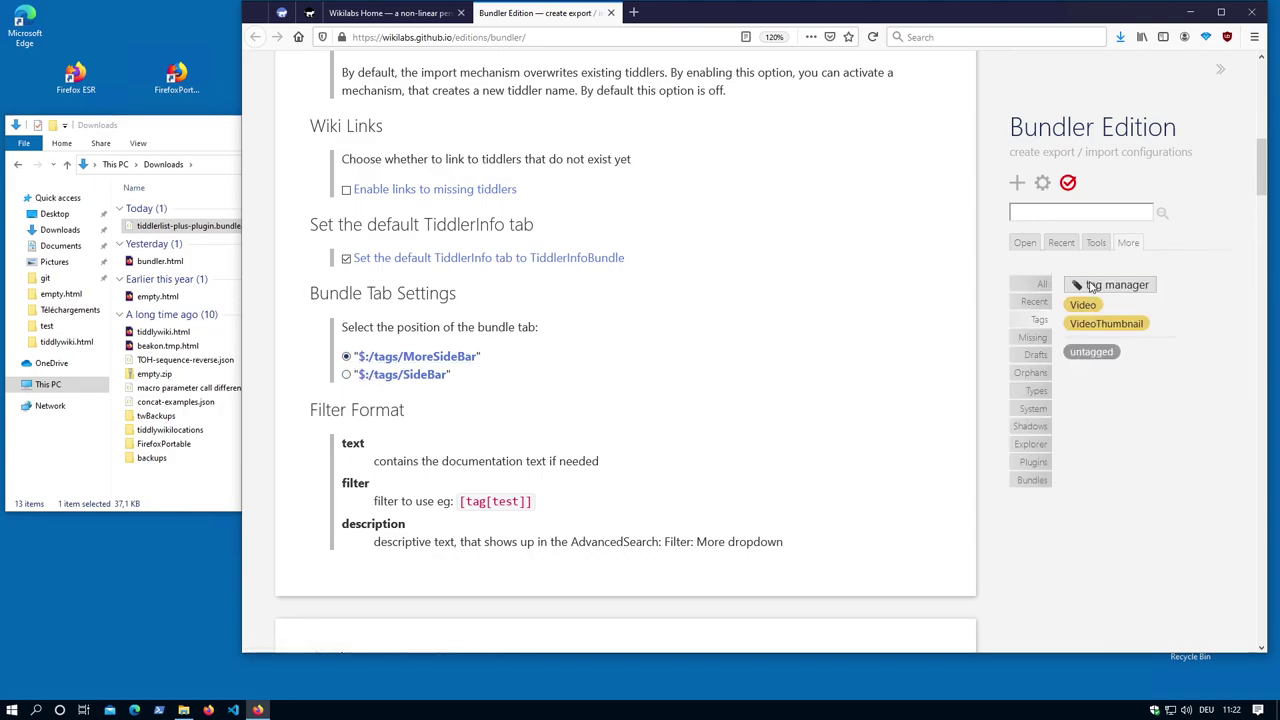
{"action": "left_click", "coordinate": [1033, 481]}
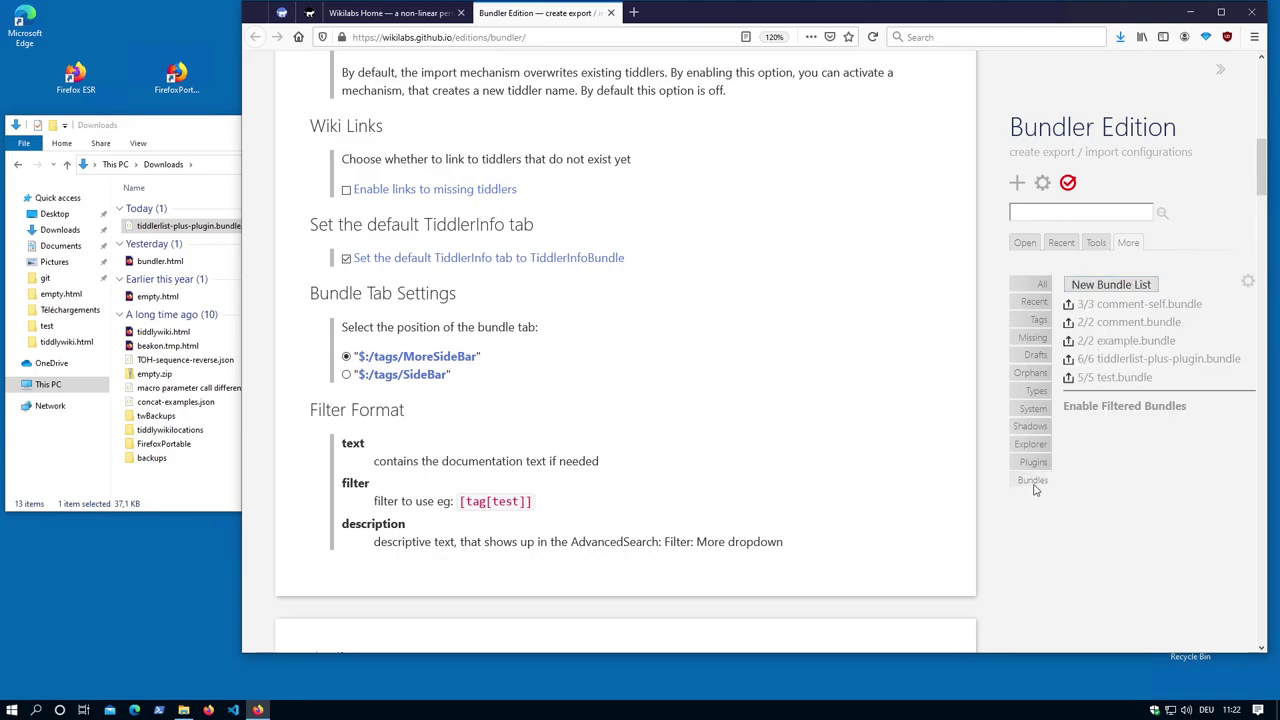
- Set the bundle tab position back to $:/tags/SideBar in bundler-config
{"action": "left_click", "coordinate": [421, 374]}
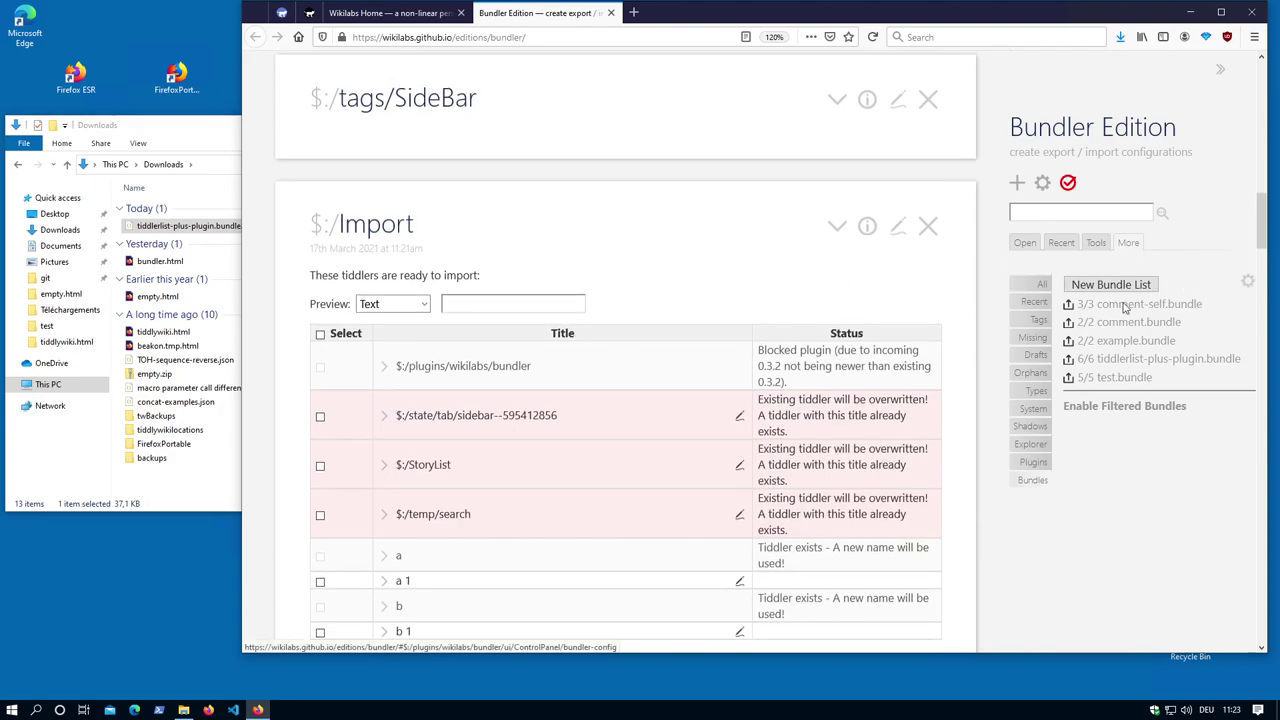
{"action": "left_click", "coordinate": [1037, 320]}
{"action": "scroll", "coordinate": [737, 357], "scroll_direction": "down", "scroll_amount": 10}
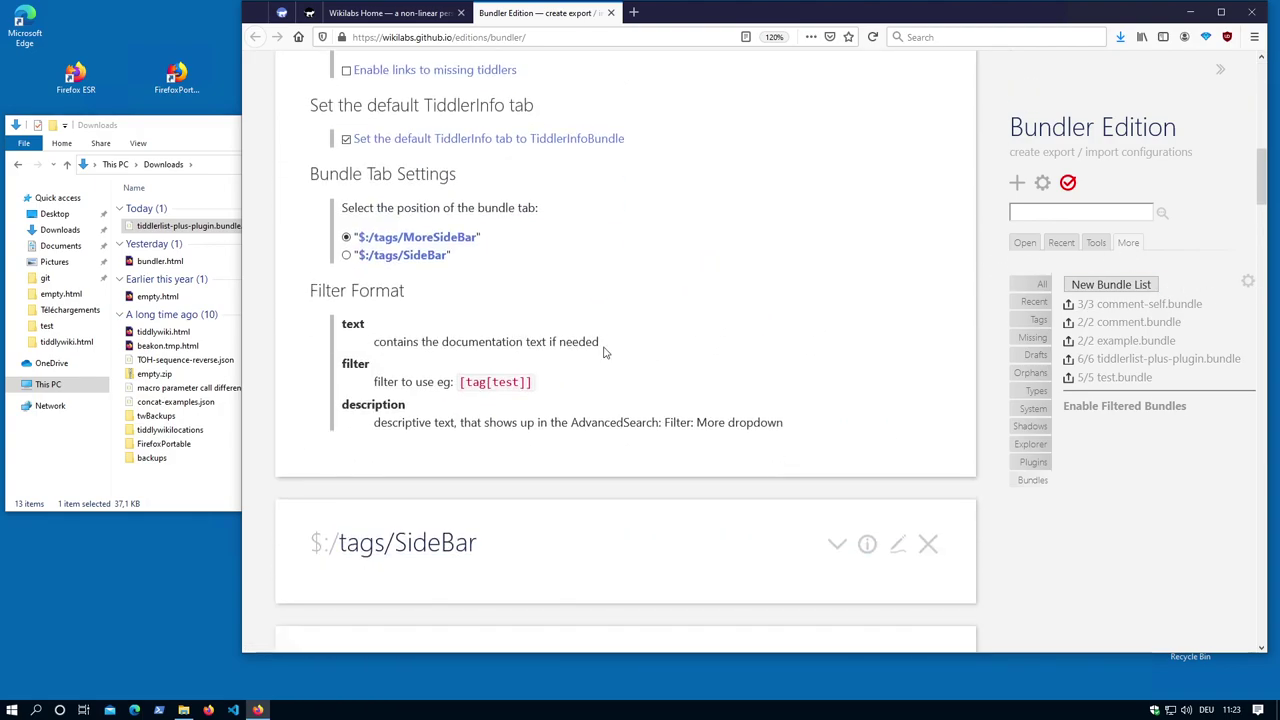
{"action": "scroll", "coordinate": [570, 330], "scroll_direction": "down", "scroll_amount": 2}
{"action": "scroll", "coordinate": [450, 260], "scroll_direction": "up", "scroll_amount": 1}
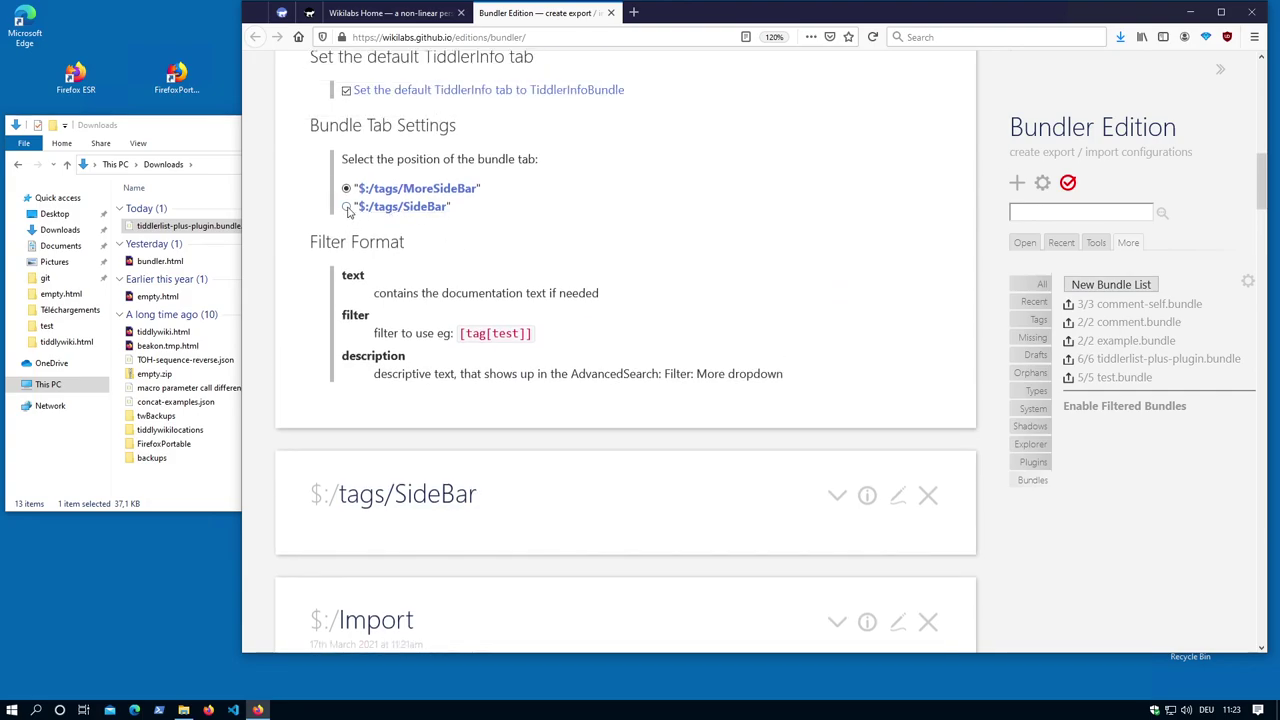
{"action": "left_click", "coordinate": [347, 207]}
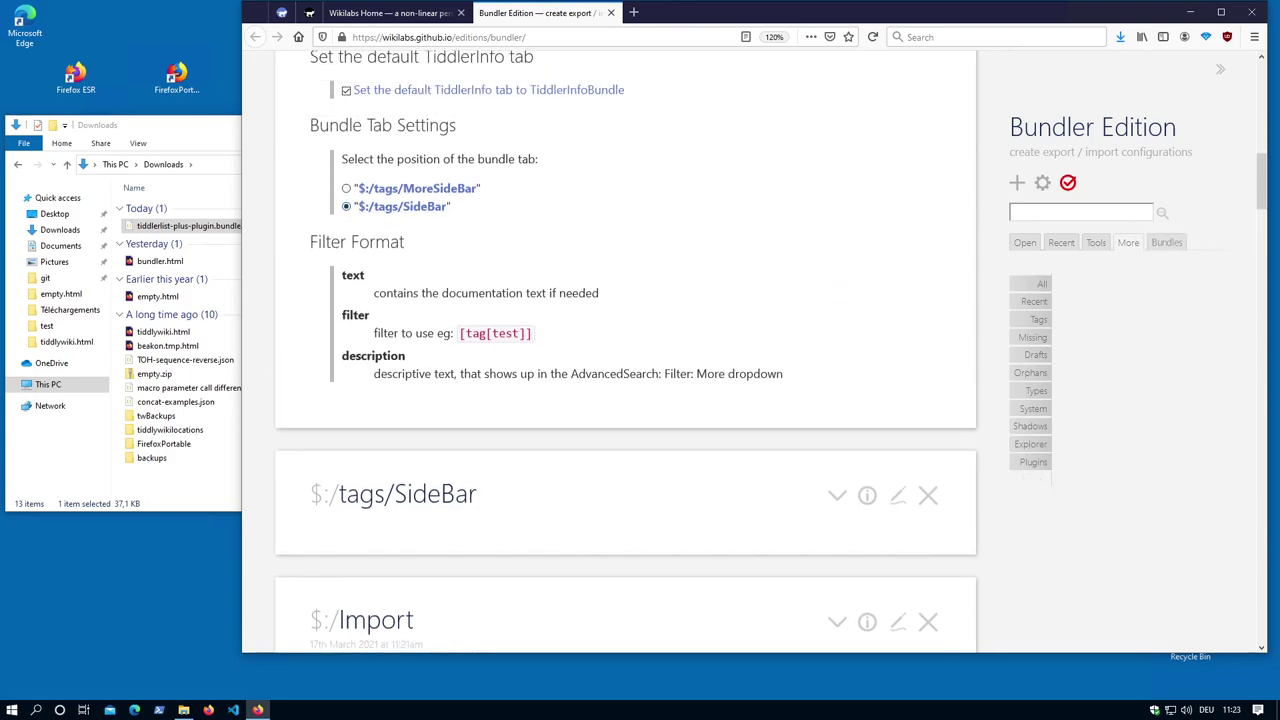
- Show the bundle list in the sidebar, then close and reopen the Bundler settings tiddler
{"action": "left_click", "coordinate": [1178, 244]}
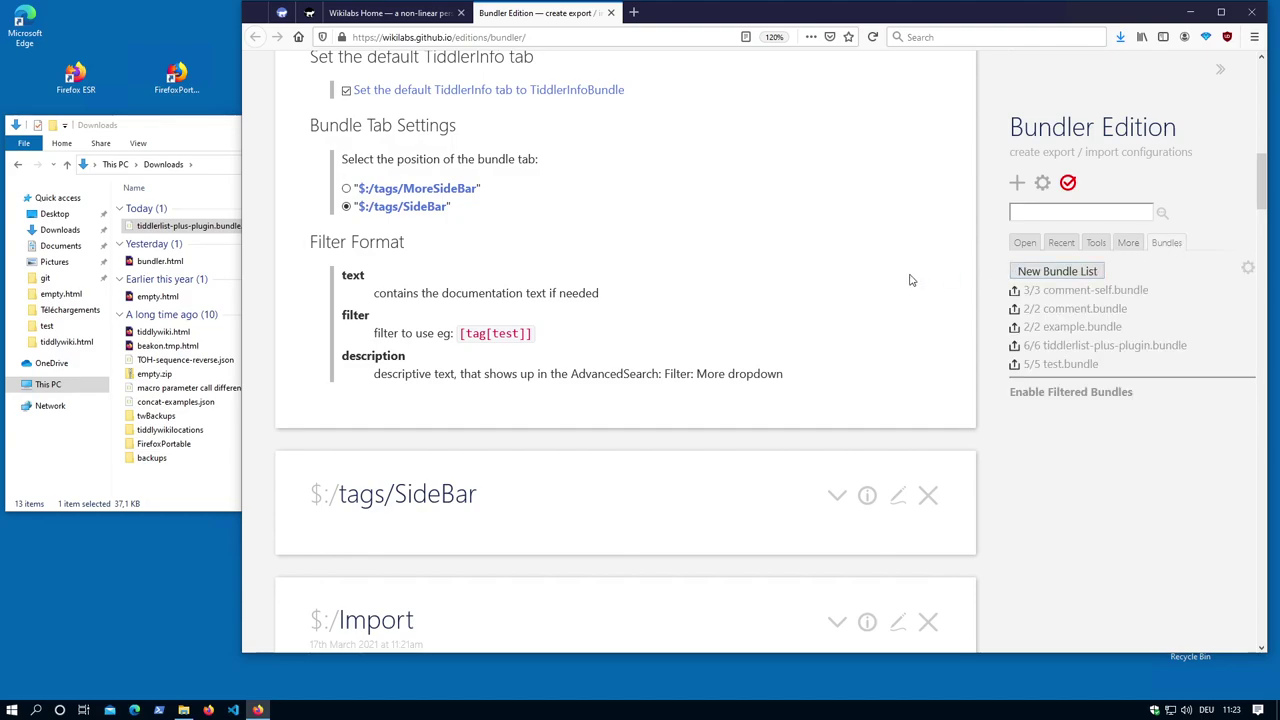
{"action": "scroll", "coordinate": [909, 281], "scroll_direction": "up", "scroll_amount": 5}
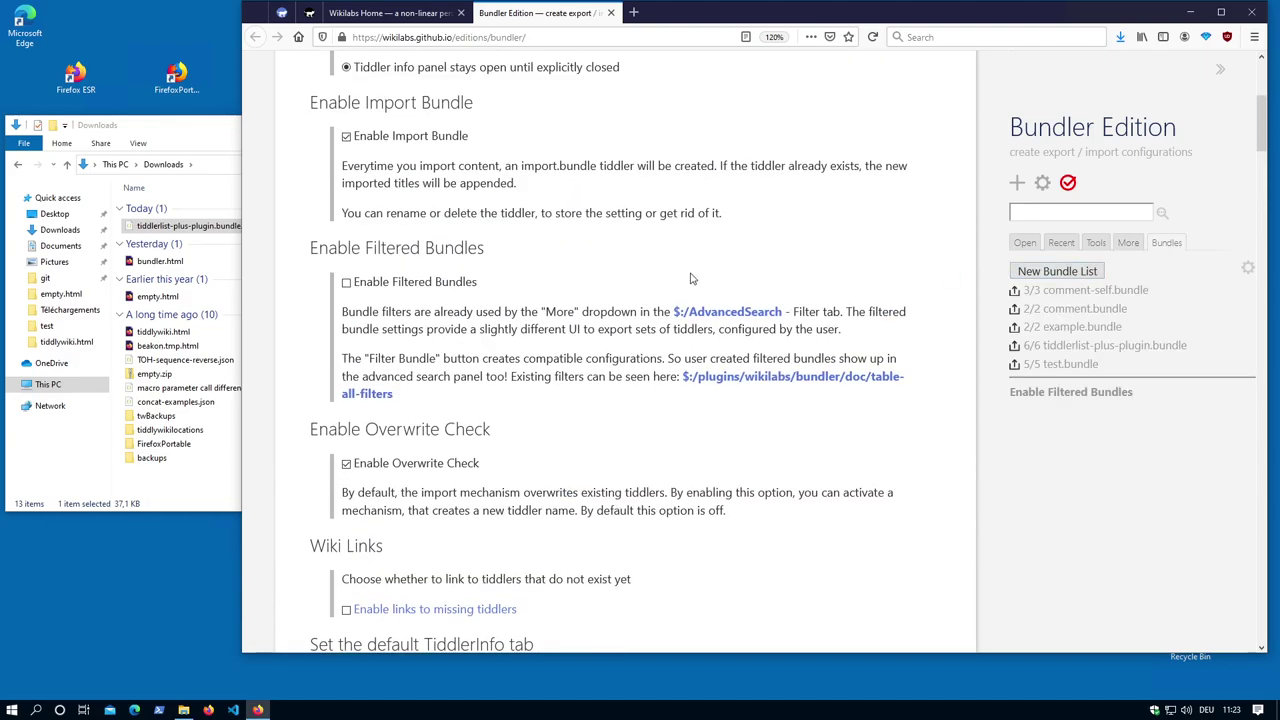
{"action": "scroll", "coordinate": [686, 279], "scroll_direction": "up", "scroll_amount": 1}
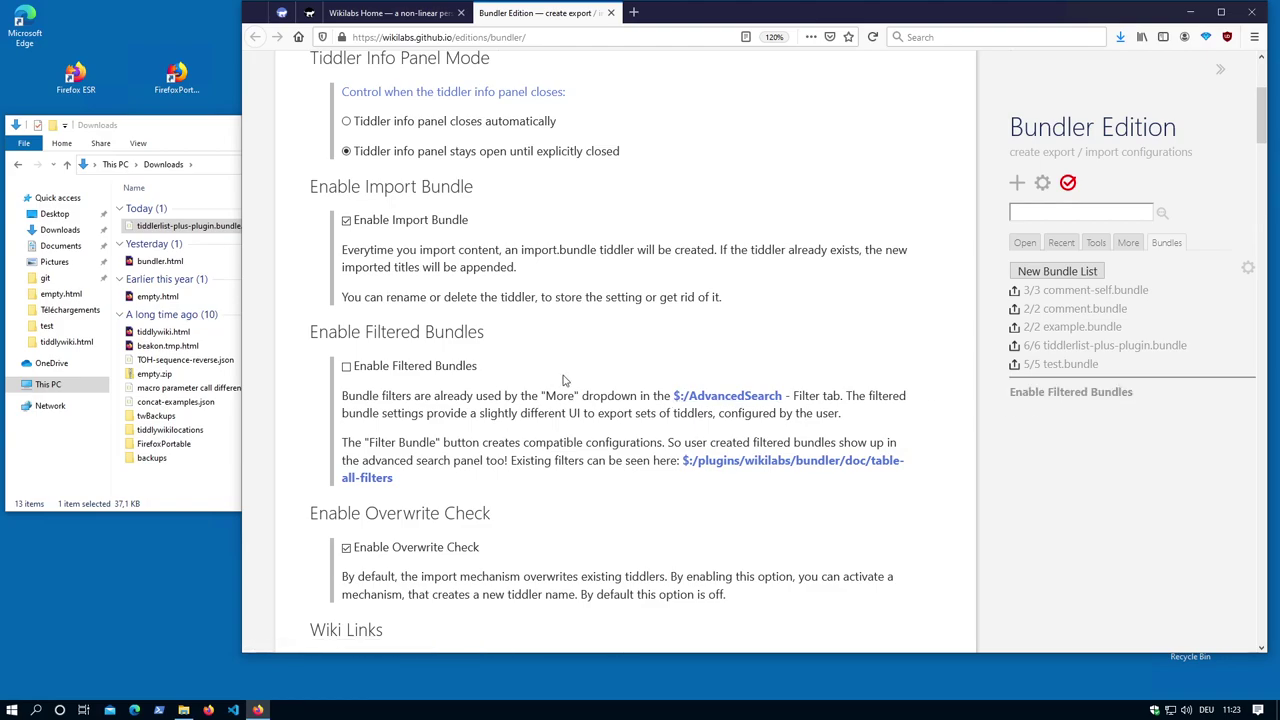
{"action": "scroll", "coordinate": [563, 380], "scroll_direction": "up", "scroll_amount": 3}
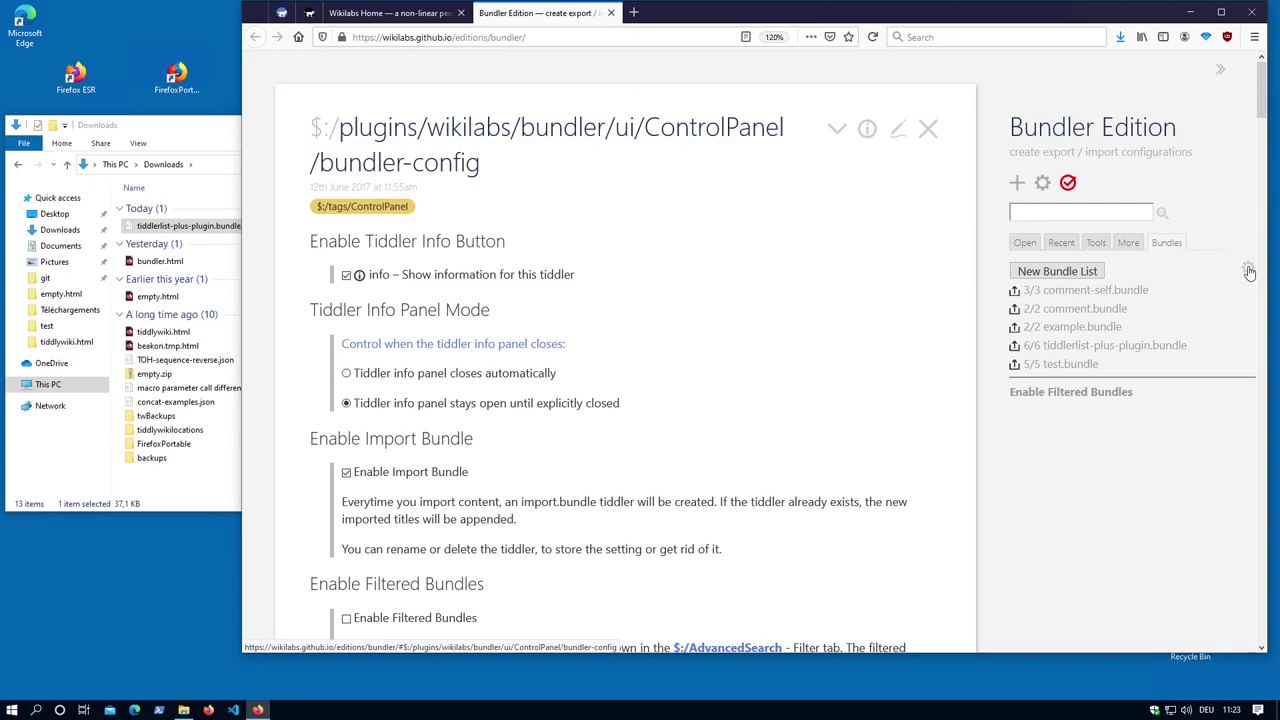
{"action": "left_click", "coordinate": [928, 129]}
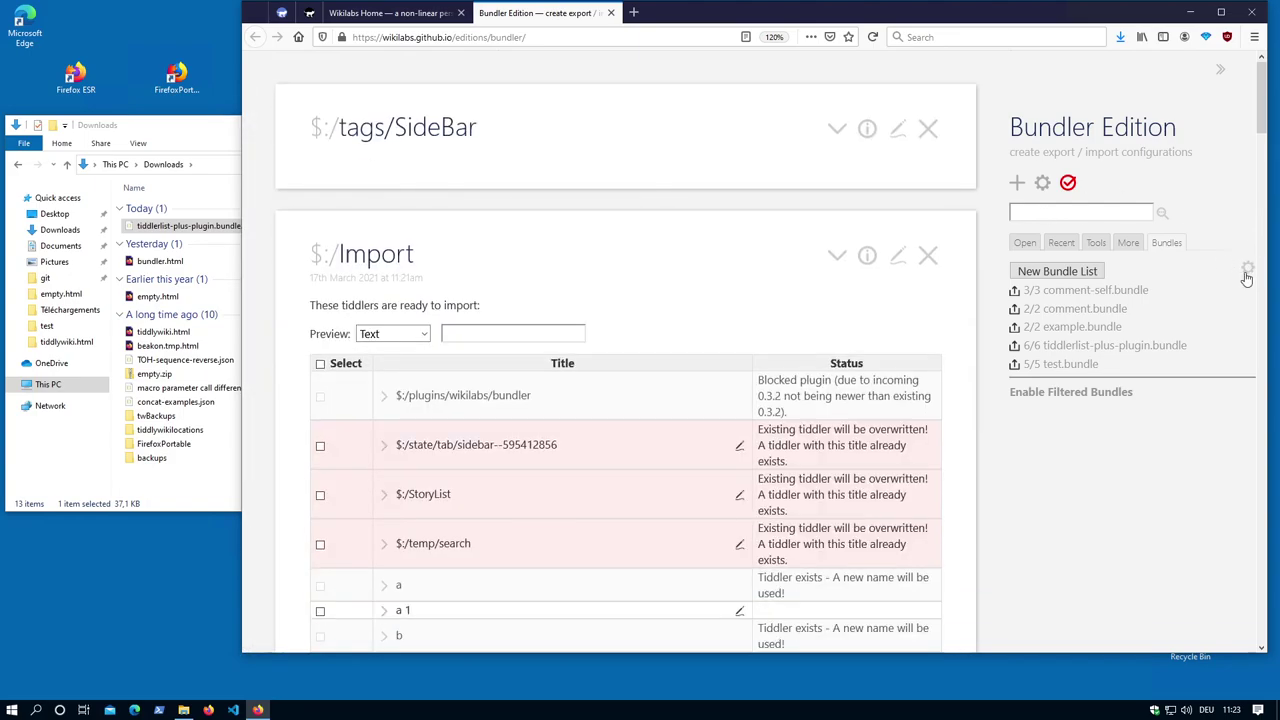
{"action": "left_click", "coordinate": [1247, 270]}
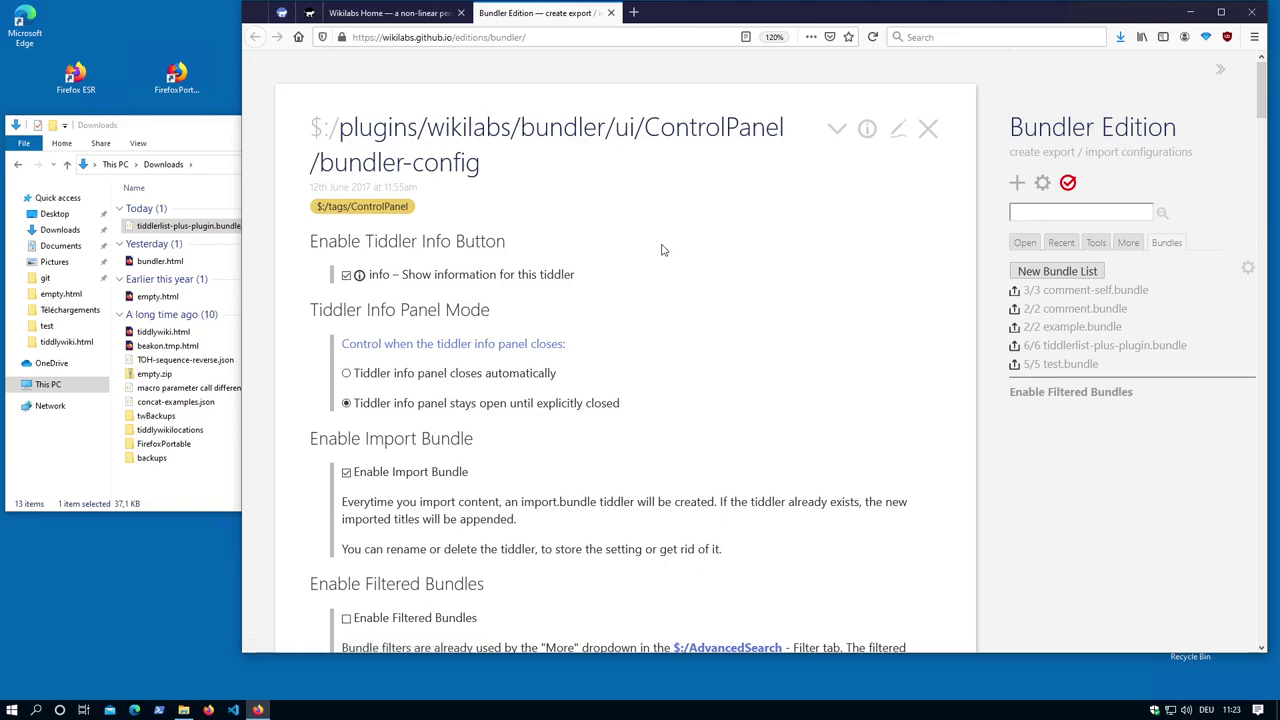
- Load comment-self.bundle's list into Advanced Search, returning 5 matches including both comment lines
{"action": "left_click", "coordinate": [1065, 291]}
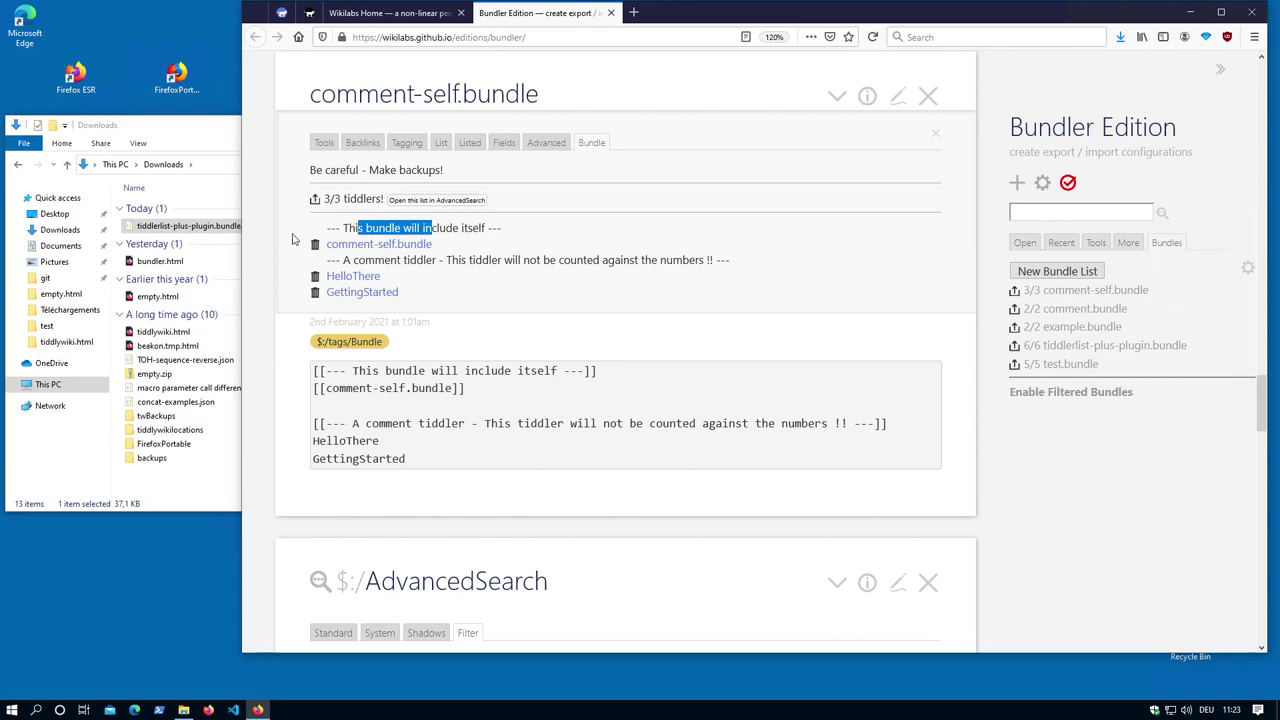
{"action": "left_click", "coordinate": [424, 202]}
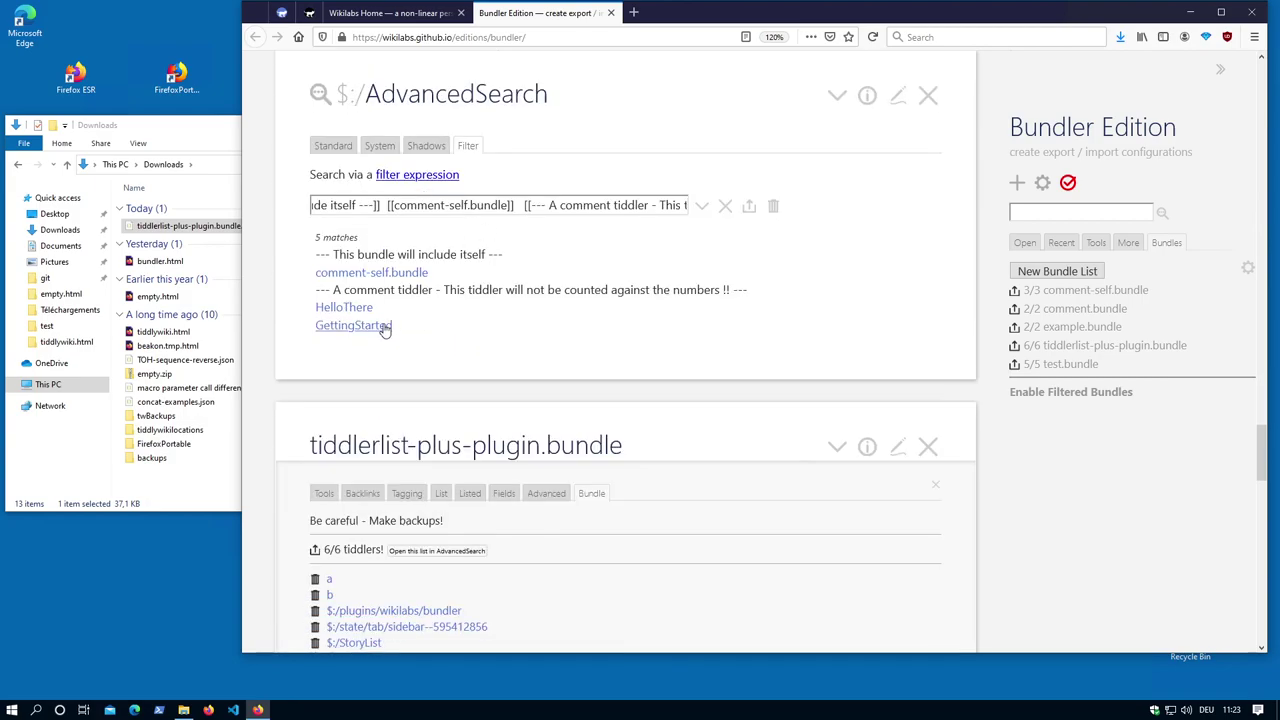
{"action": "scroll", "coordinate": [568, 343], "scroll_direction": "down", "scroll_amount": 3}
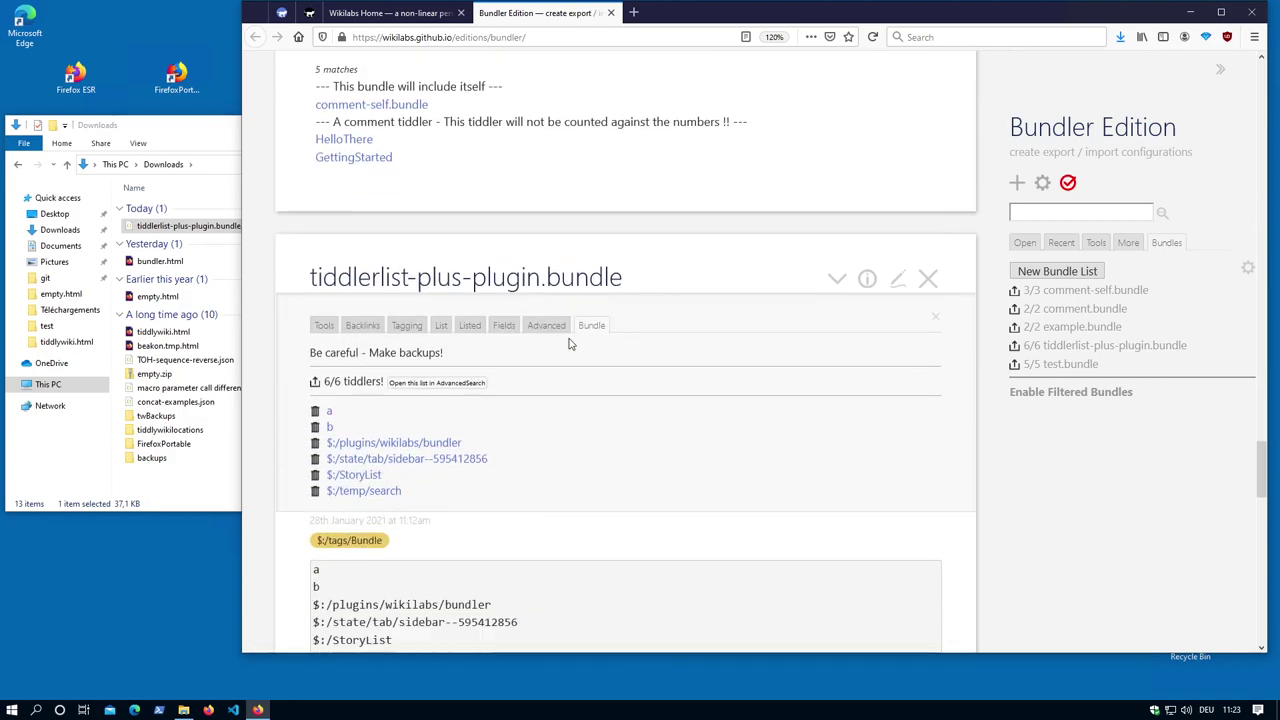
{"action": "scroll", "coordinate": [573, 343], "scroll_direction": "down", "scroll_amount": 6}
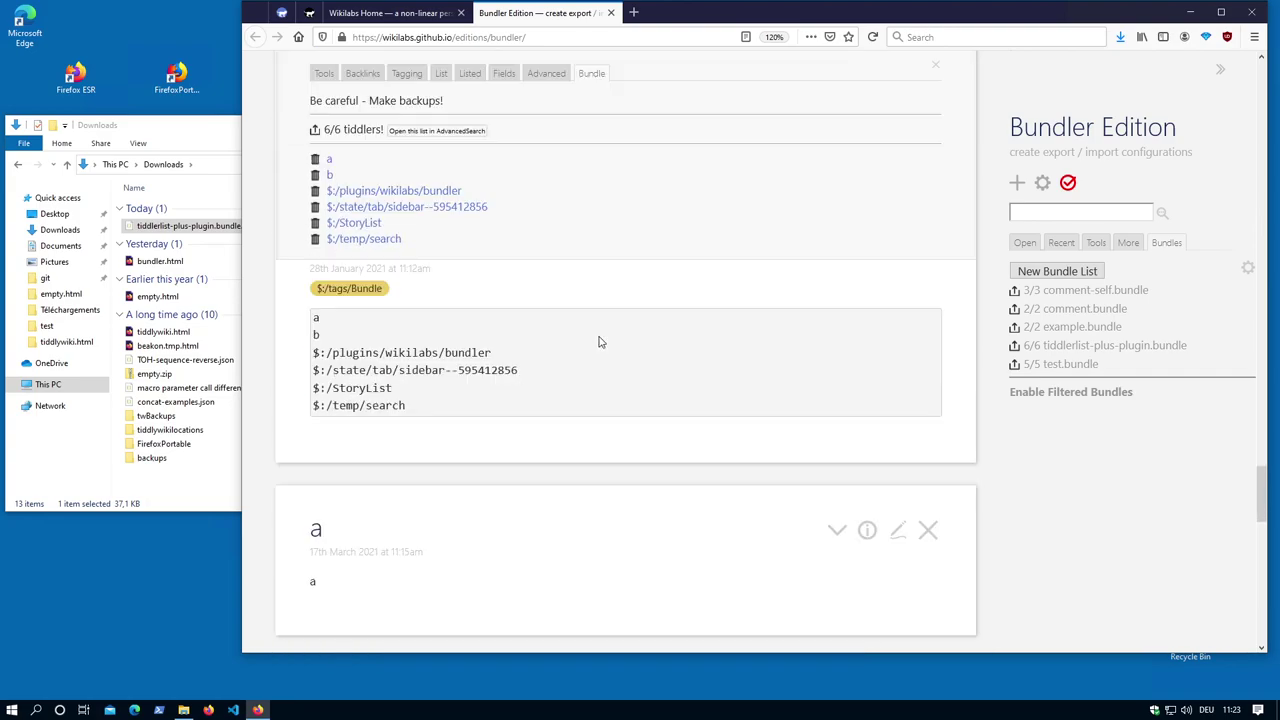
{"action": "scroll", "coordinate": [600, 342], "scroll_direction": "down", "scroll_amount": 3}
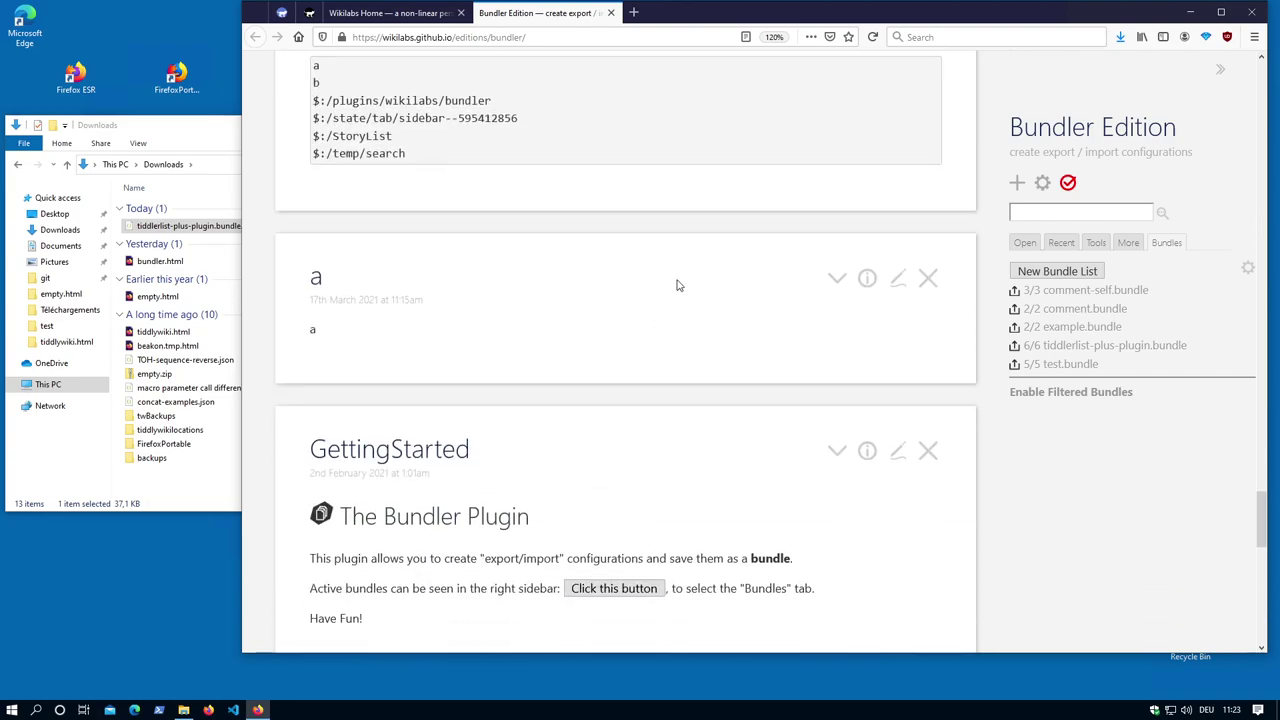
{"action": "scroll", "coordinate": [677, 286], "scroll_direction": "down", "scroll_amount": 6}
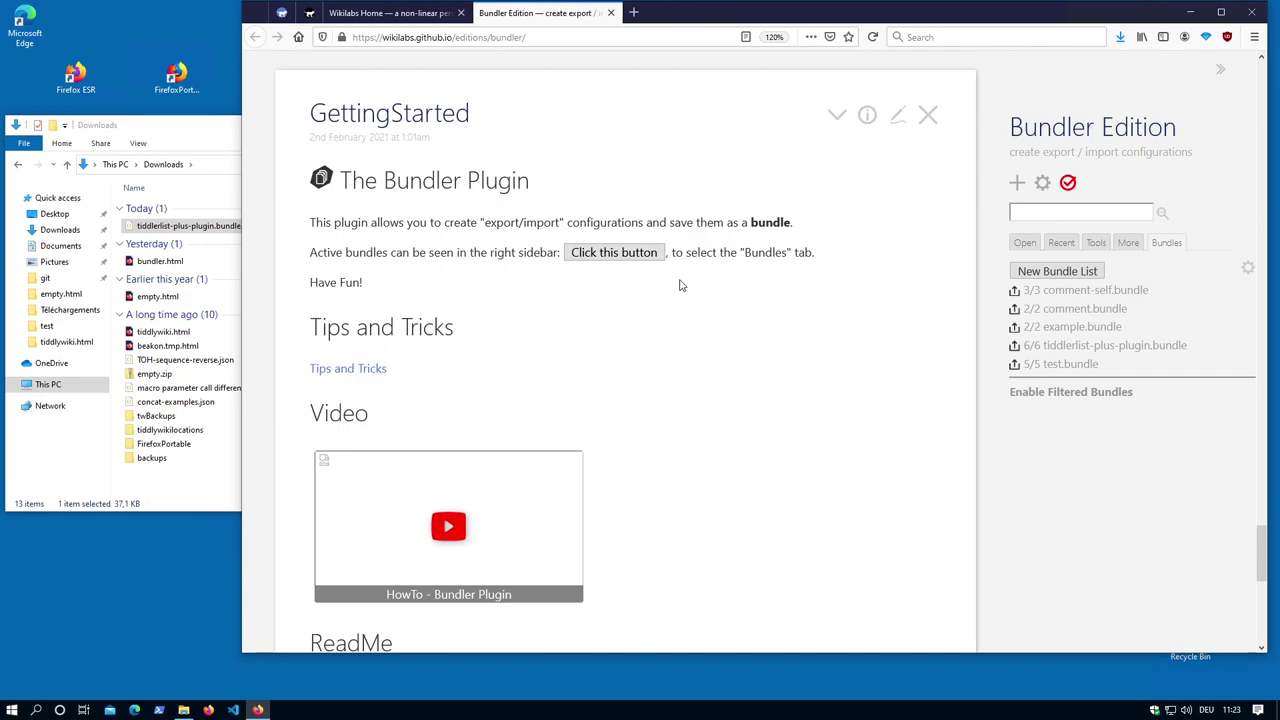